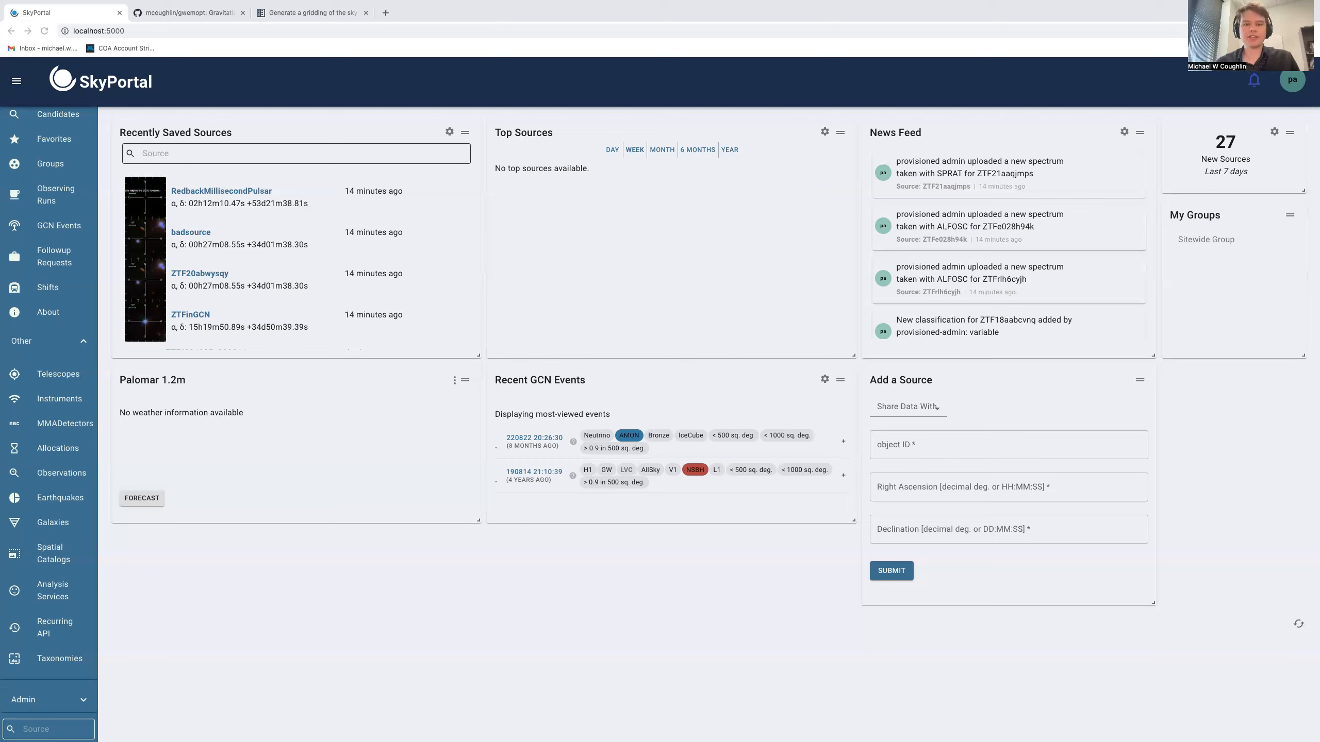
Open the Instruments page and look over the existing instrument list
scroll(73, 259, "up", 2)
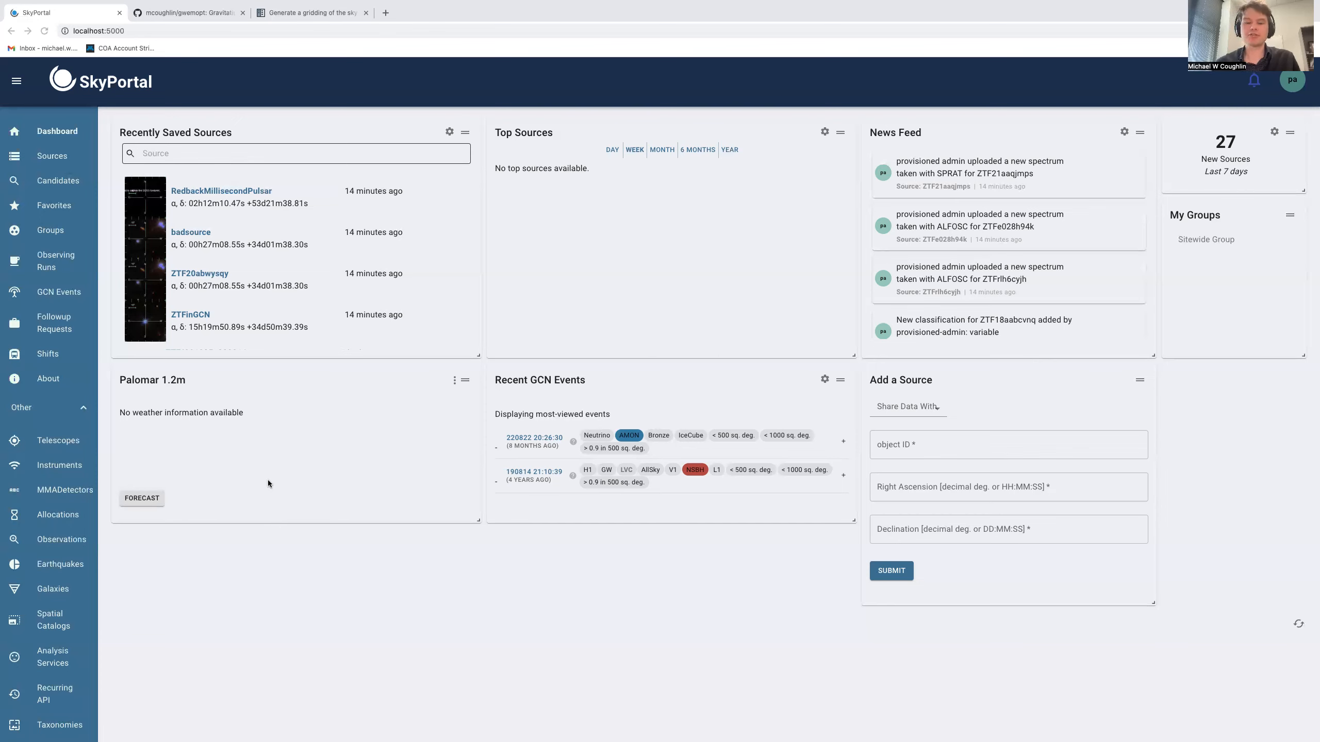
left_click(55, 464)
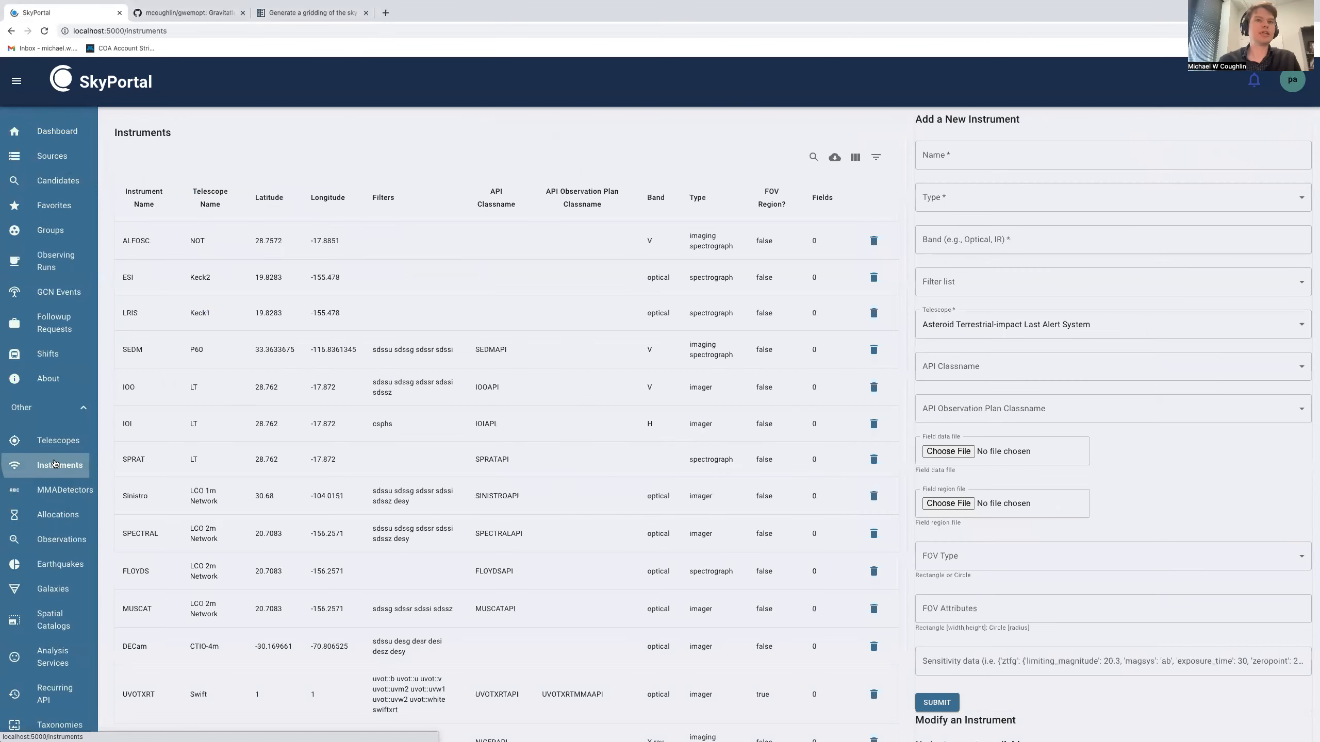
scroll(639, 406, "down", 5)
scroll(639, 409, "down", 3)
scroll(600, 295, "up", 8)
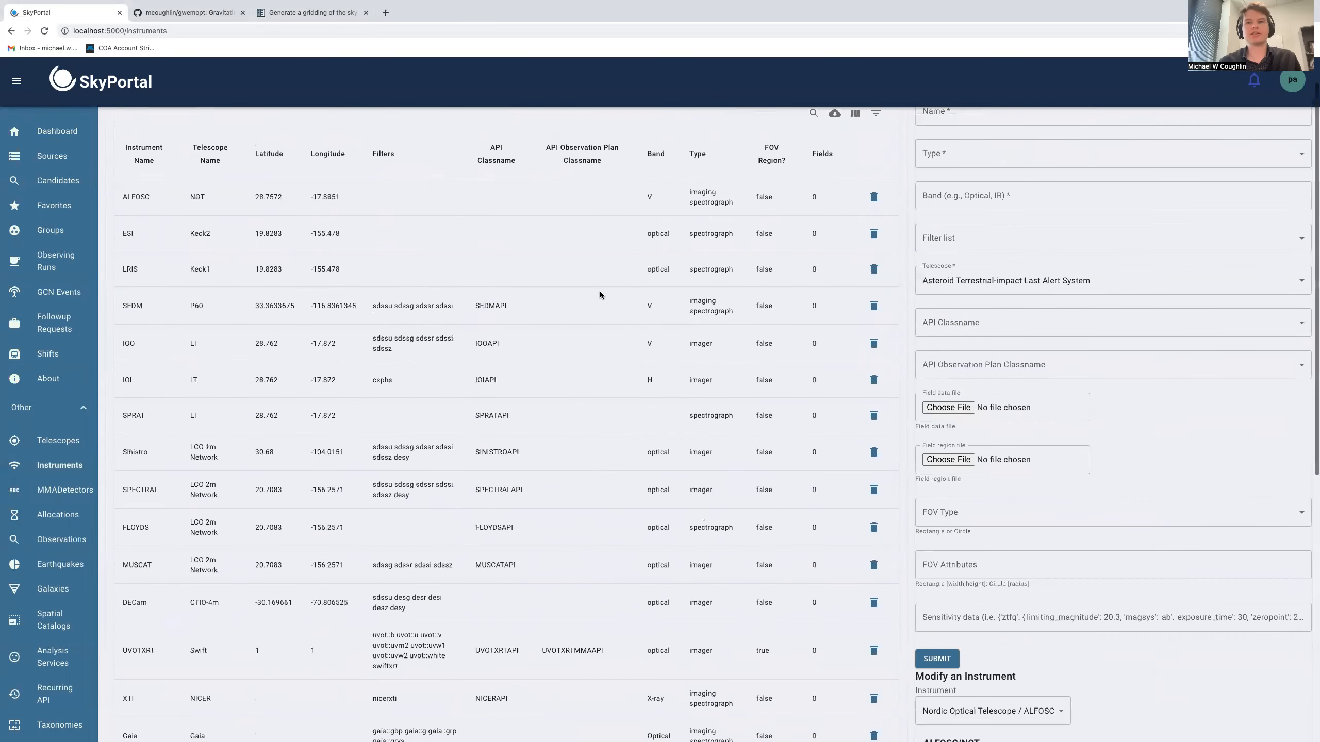
scroll(600, 291, "up", 1)
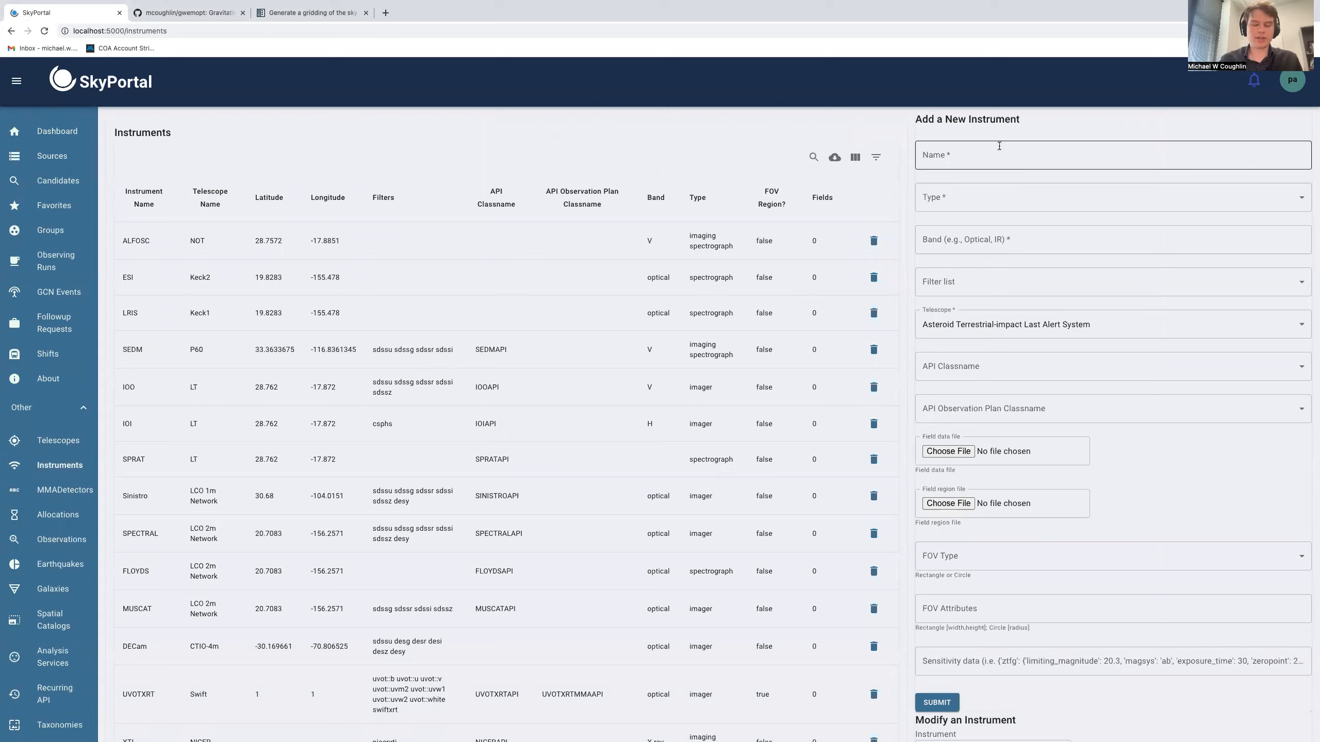
Name the new instrument ZTF2 in the add-instrument form
left_click(971, 156)
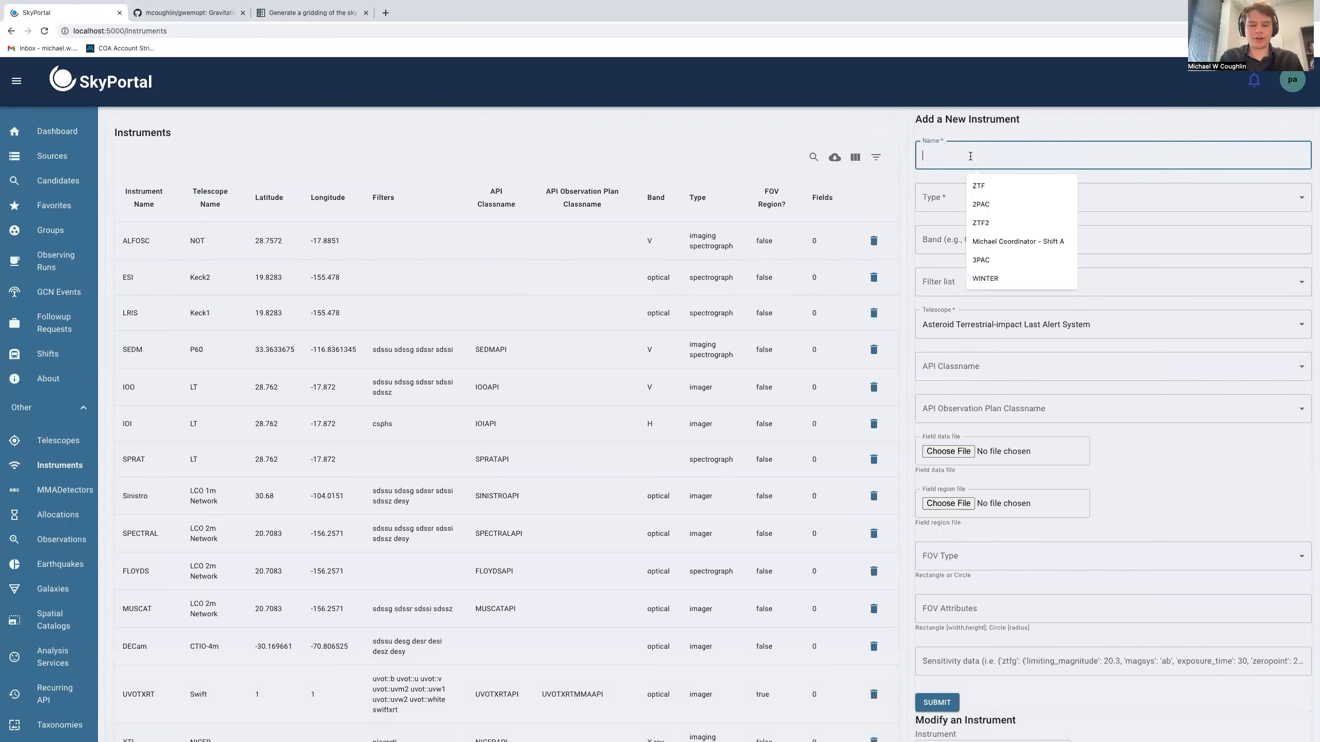
type("ZTF2")
scroll(961, 225, "down", 1)
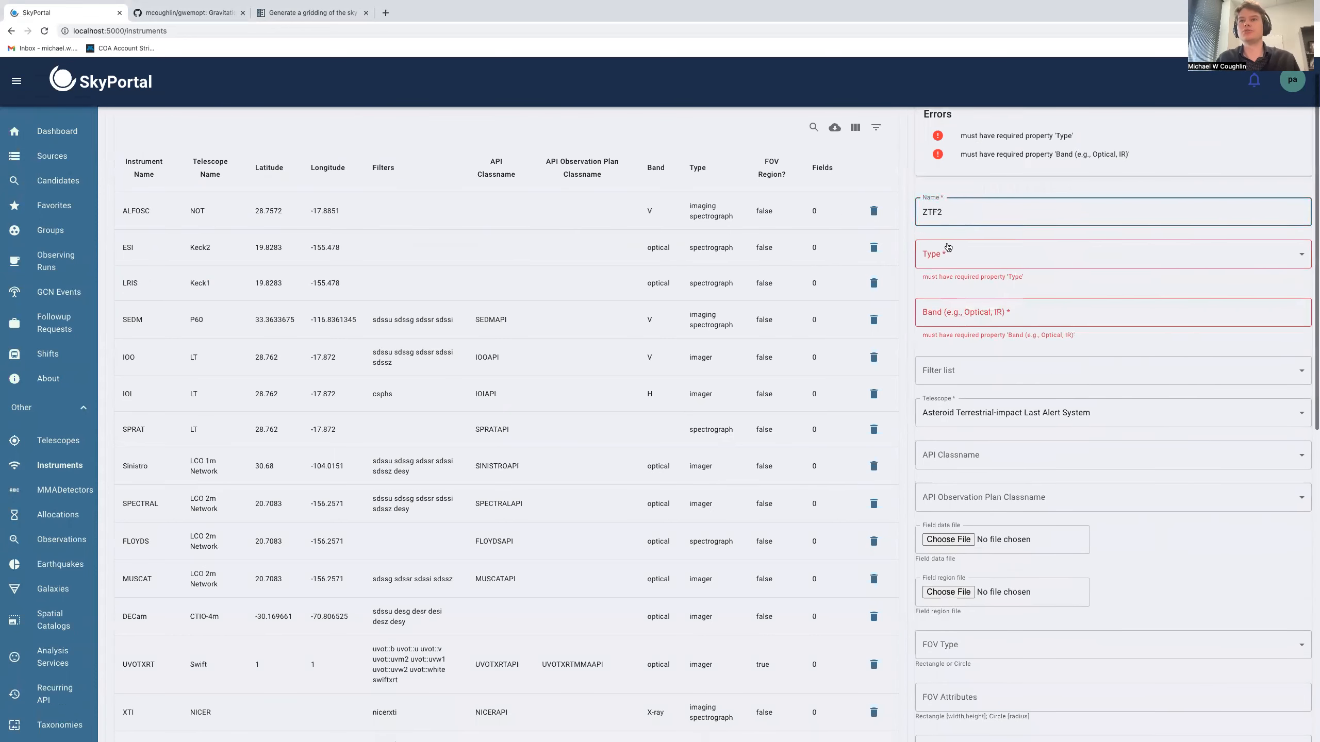
Set the new instrument's type to Imager and its band to Optical
left_click(942, 275)
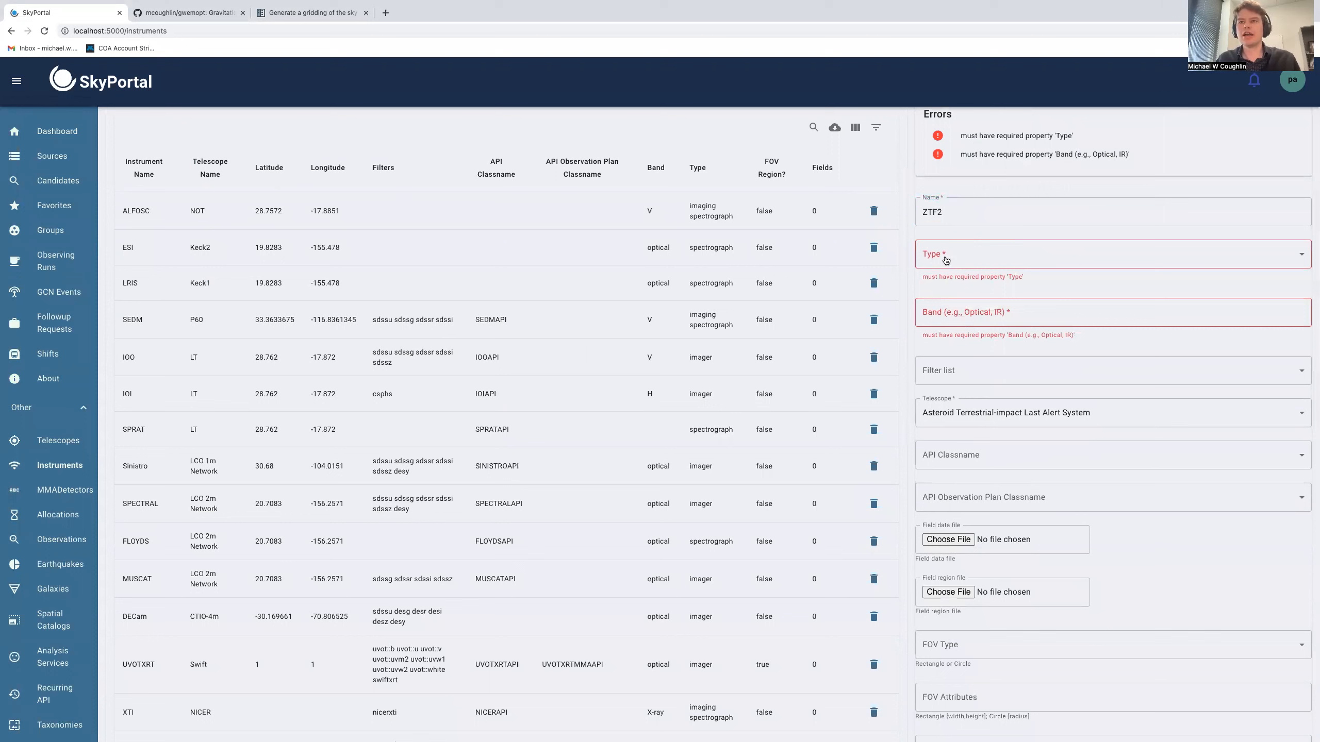
left_click(945, 260)
left_click(947, 281)
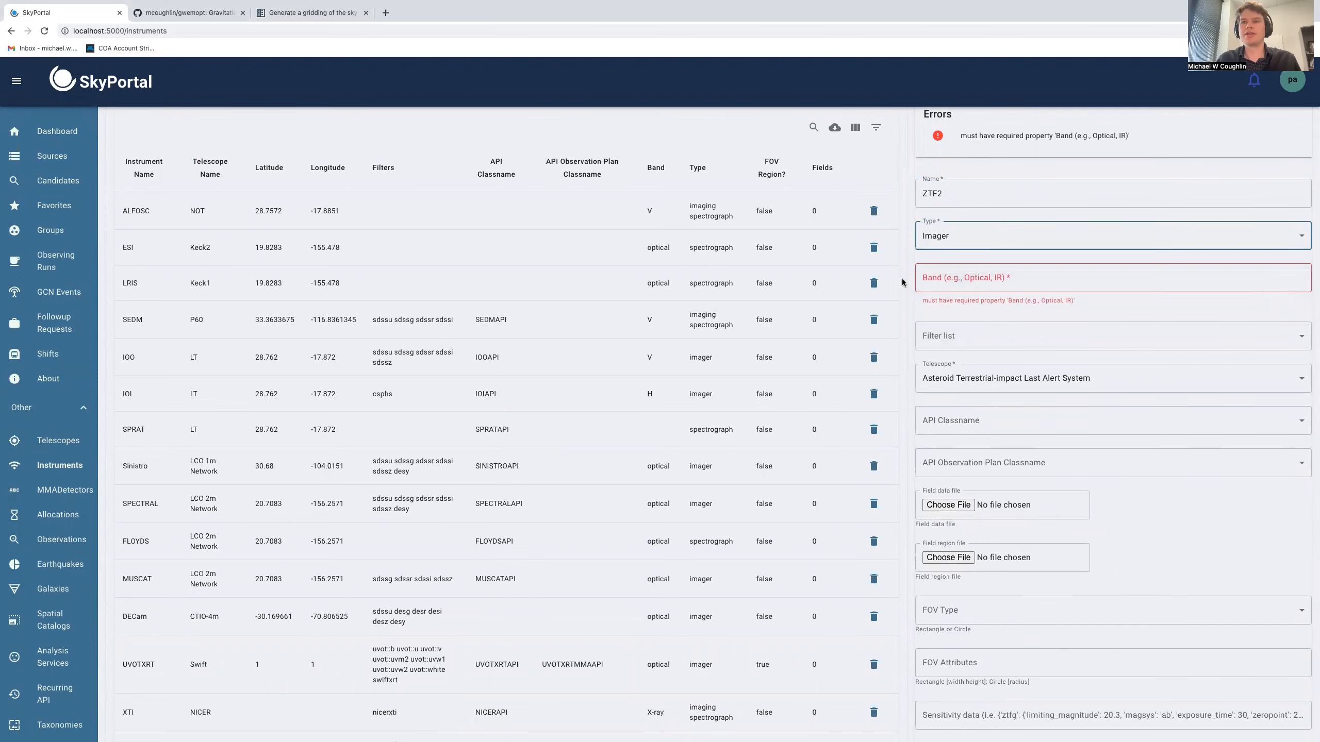
left_click(930, 278)
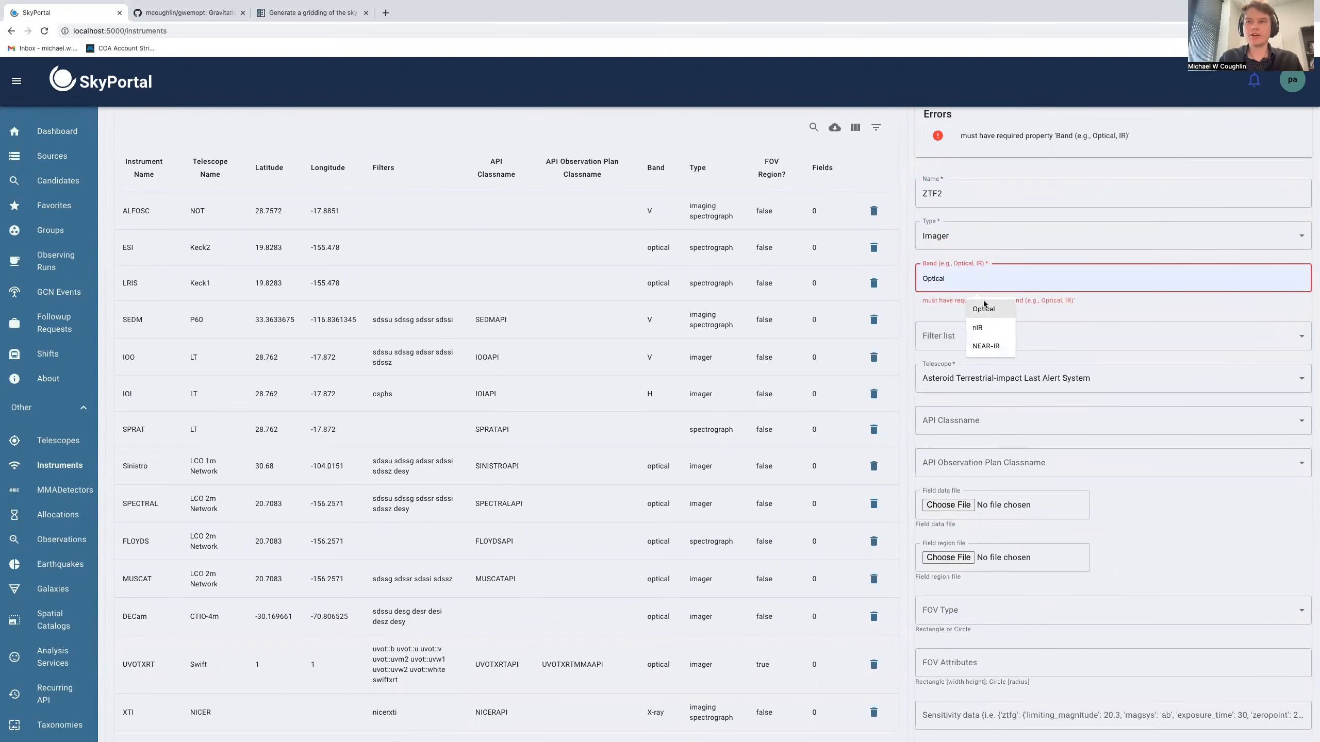
left_click(983, 306)
Choose the ztfg, ztfi and ztfr filters for the new instrument
left_click(956, 251)
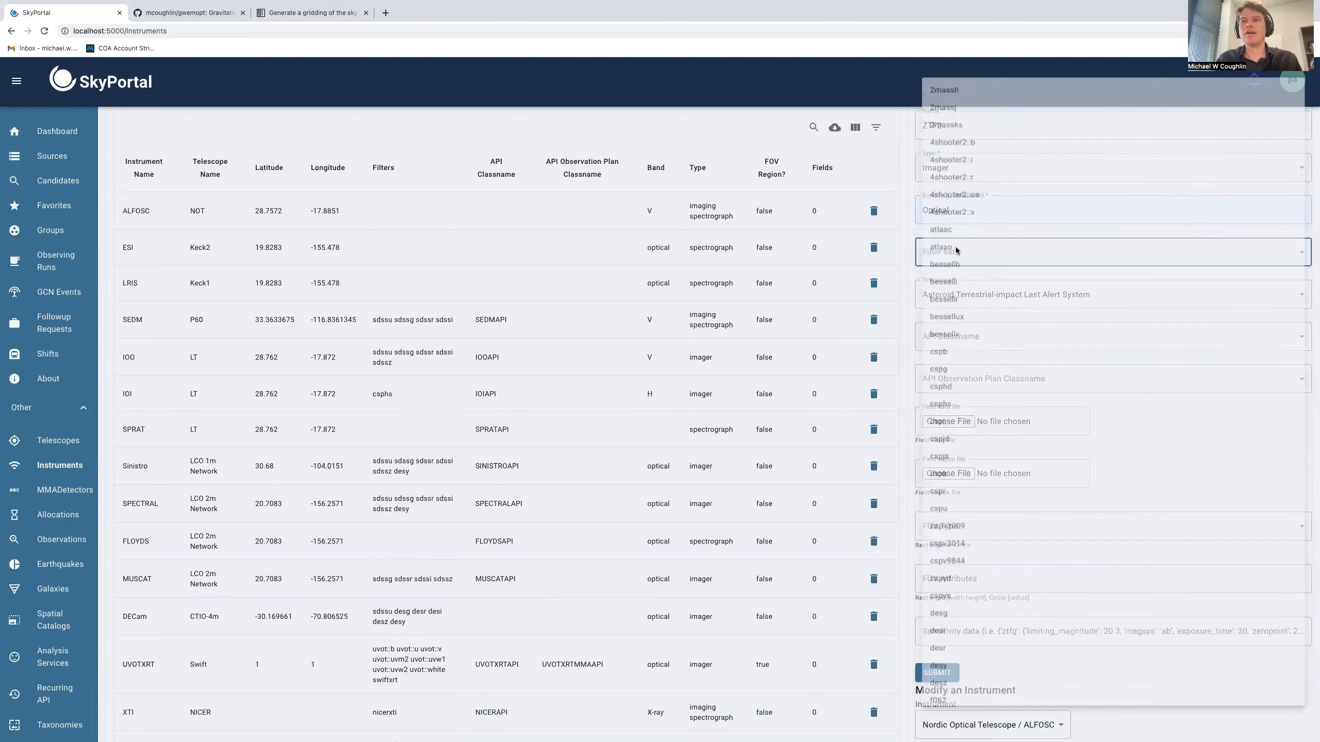
scroll(964, 302, "down", 20)
scroll(970, 346, "down", 5)
left_click(964, 724)
left_click(954, 700)
left_click(951, 684)
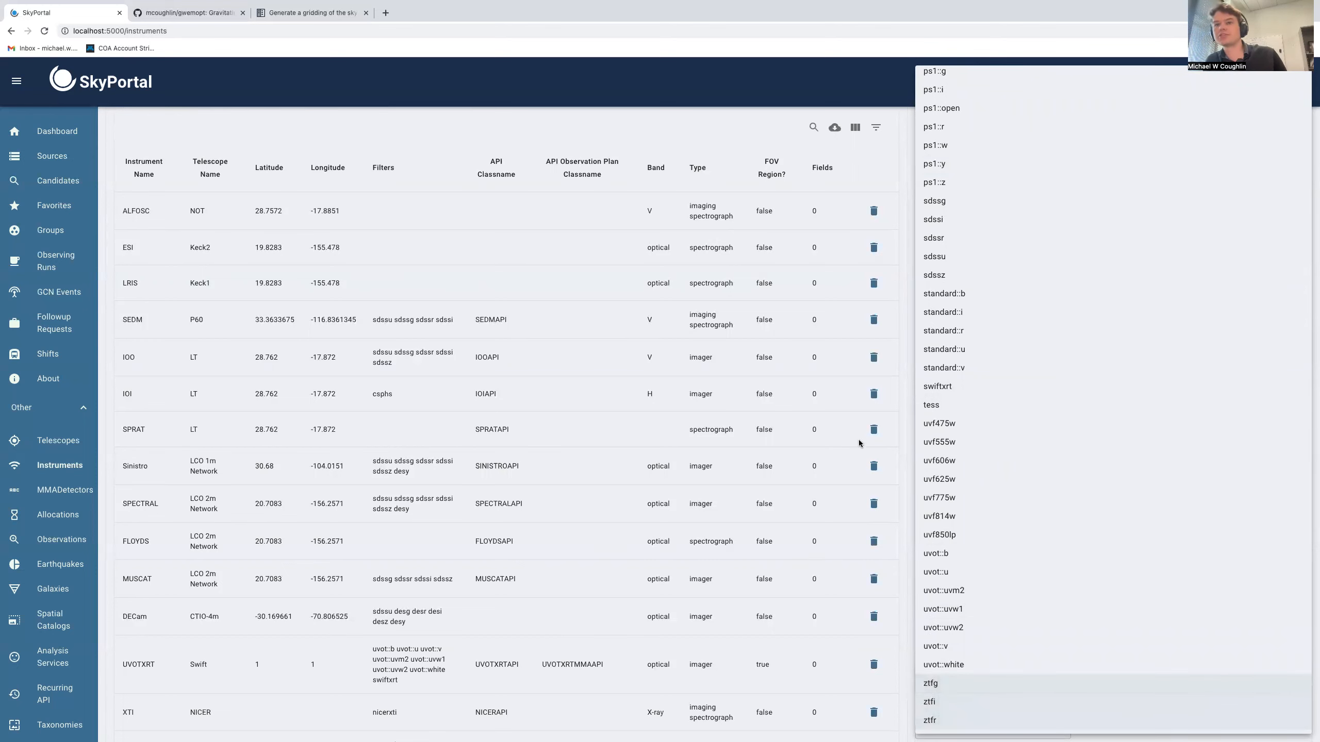
left_click(898, 412)
Set the new instrument's telescope to Palomar 1.2m
left_click(976, 298)
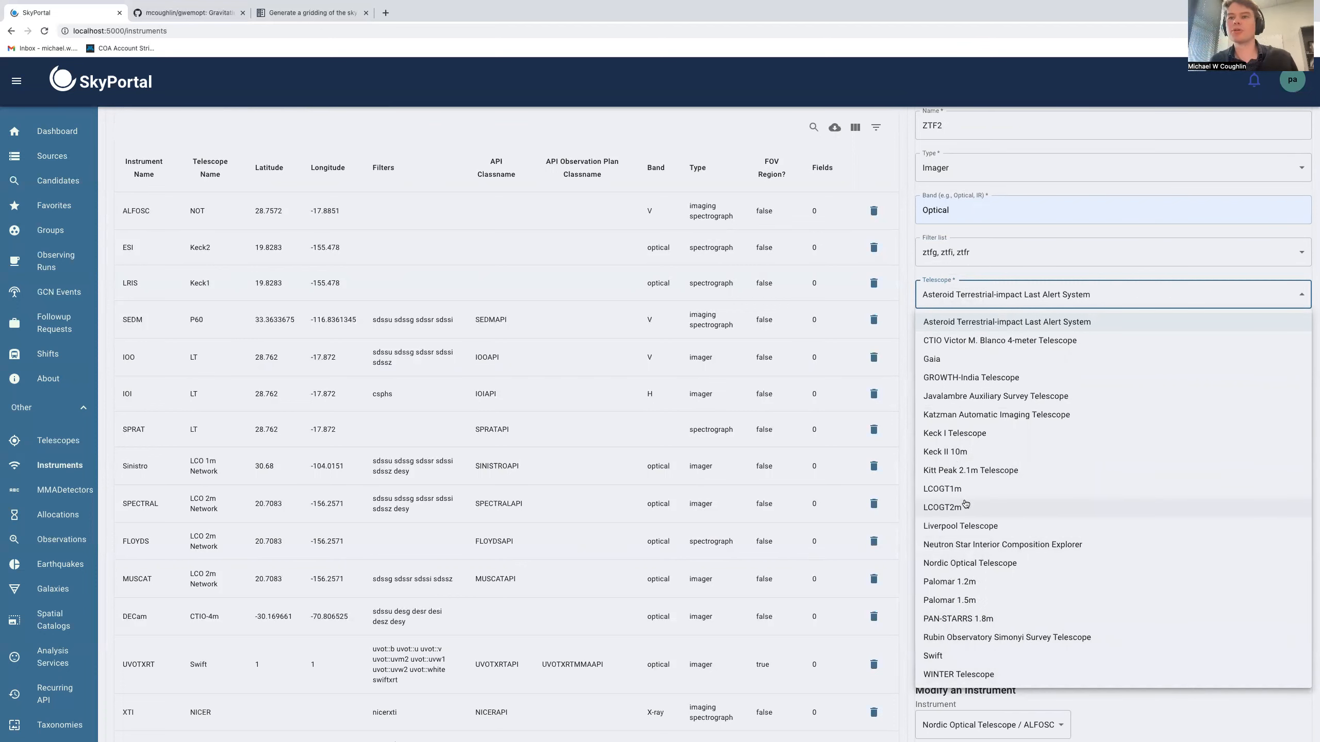
left_click(964, 599)
left_click(984, 300)
left_click(952, 574)
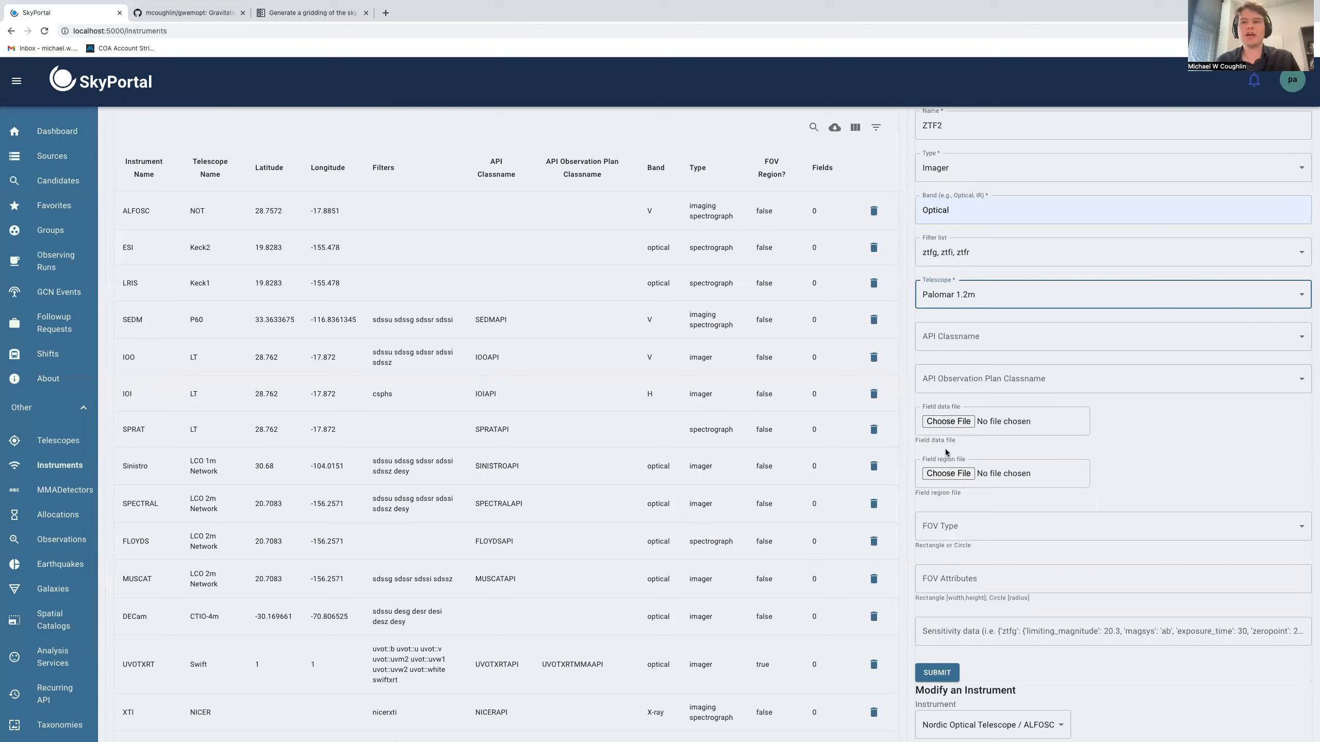
Switch to the gwemopt repository tab and view the ZTF.tess tessellation file in the input folder
left_click(205, 17)
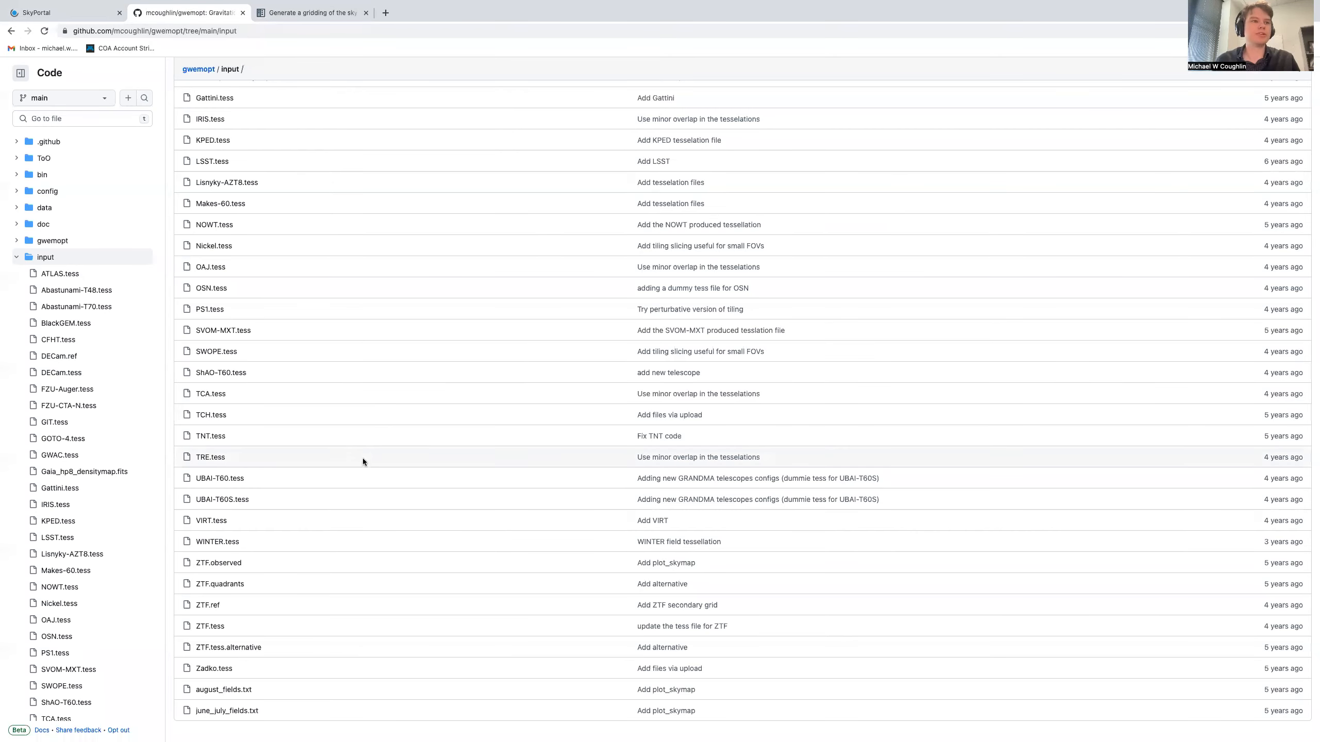
scroll(348, 449, "up", 1)
scroll(349, 449, "down", 1)
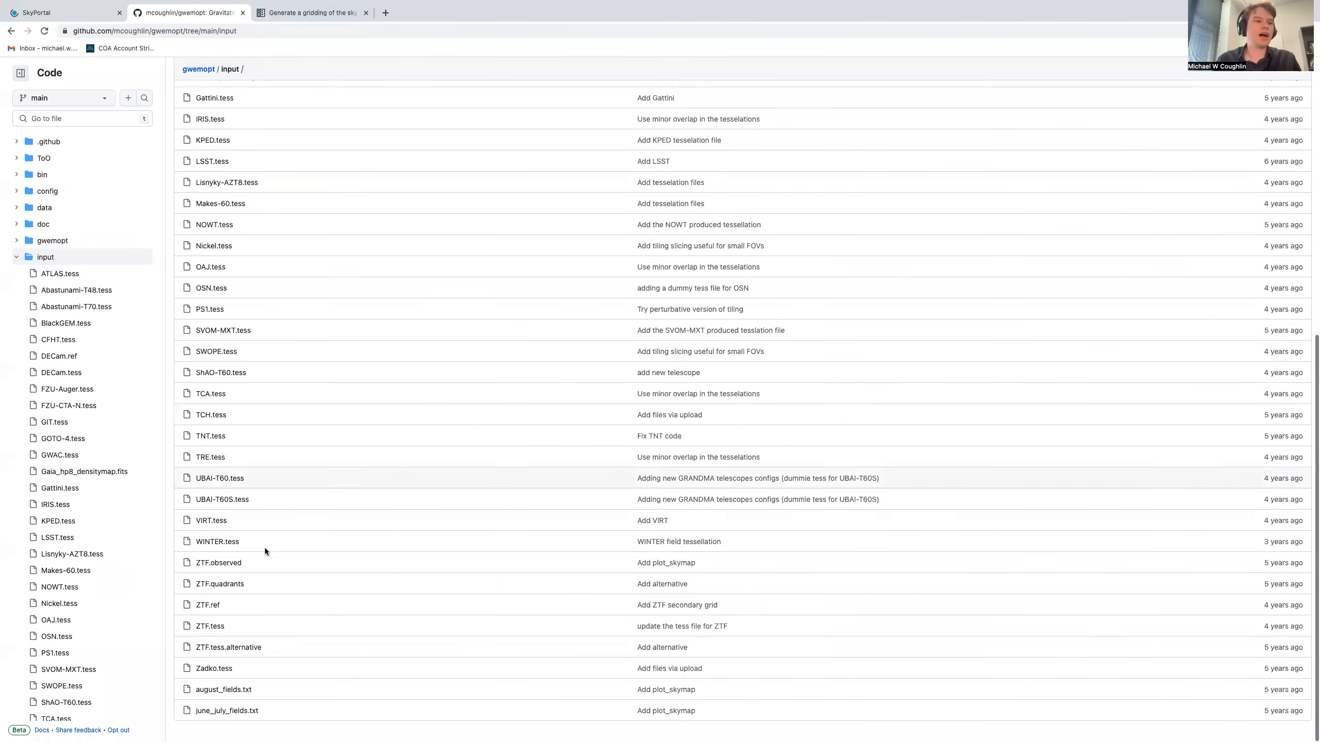
left_click(207, 627)
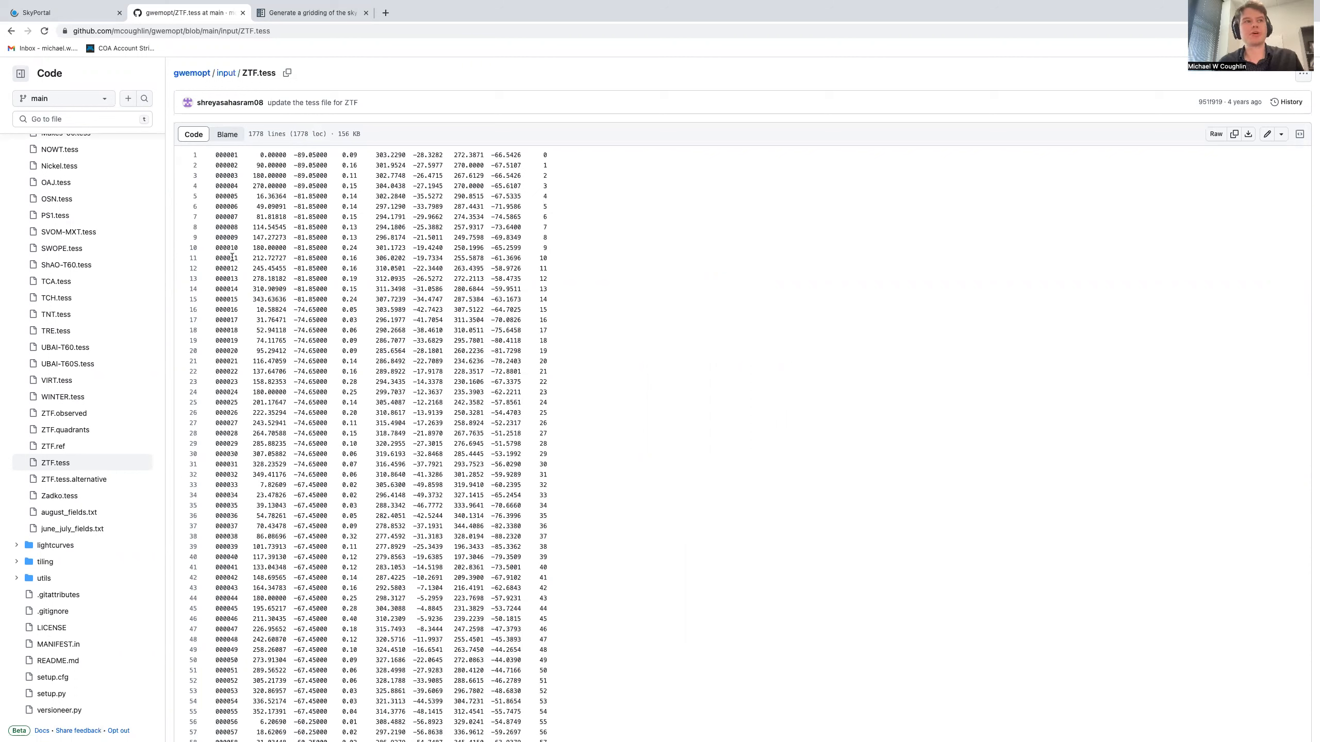
left_click(10, 31)
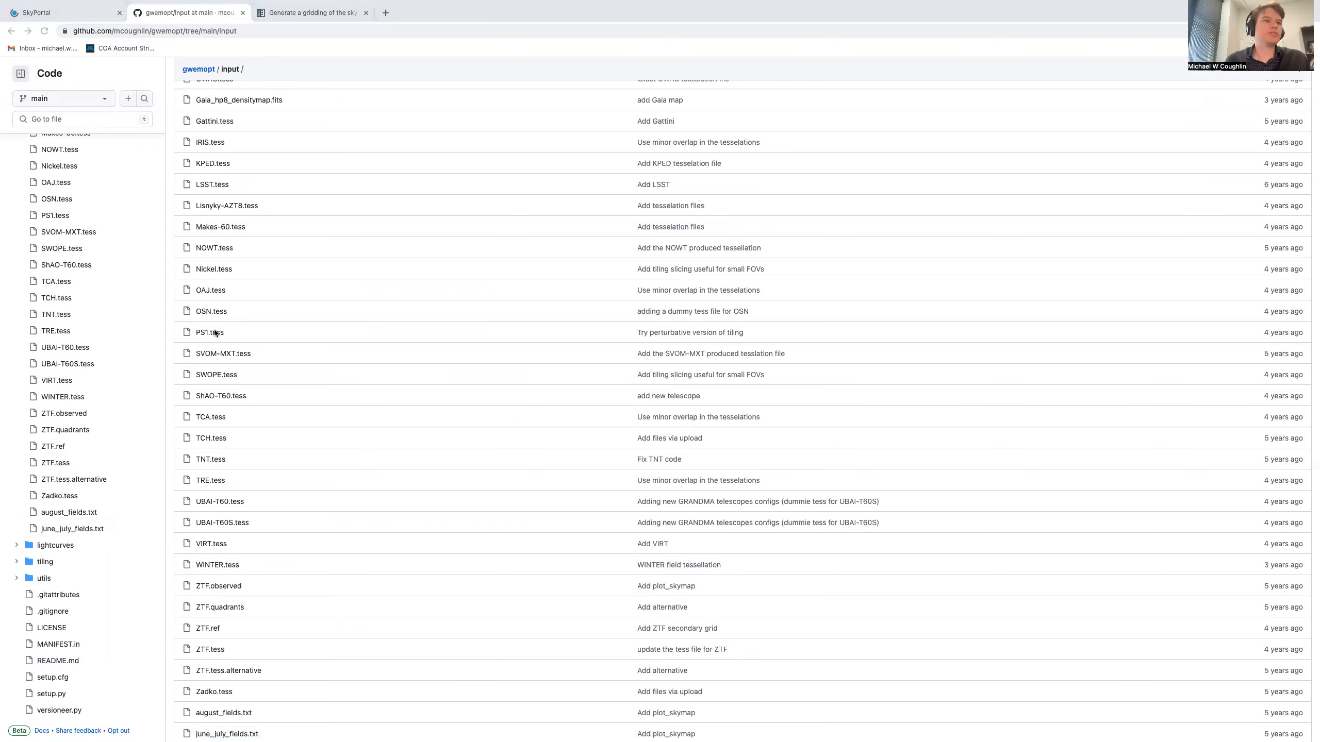
Examine the WINTER.tess and OAJ.tess tessellation files, then return to the SkyPortal tab
scroll(224, 447, "down", 1)
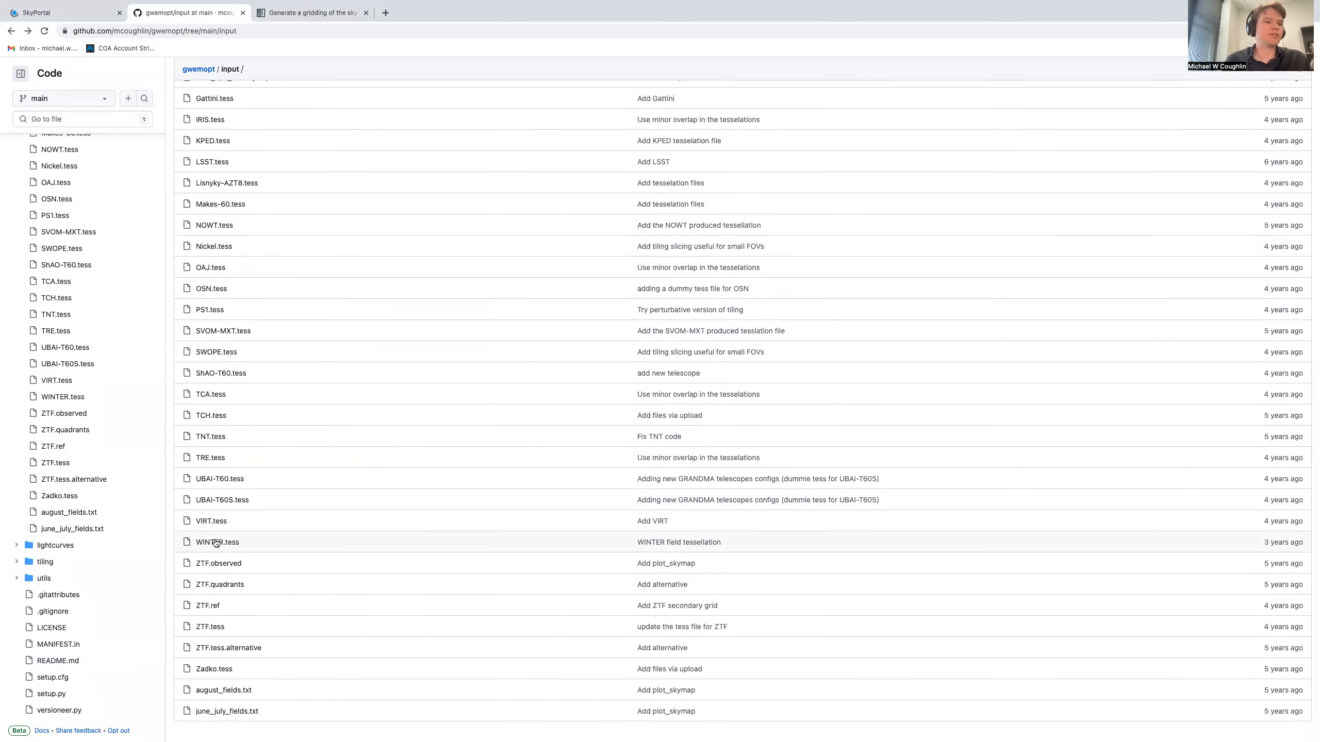
left_click(216, 543)
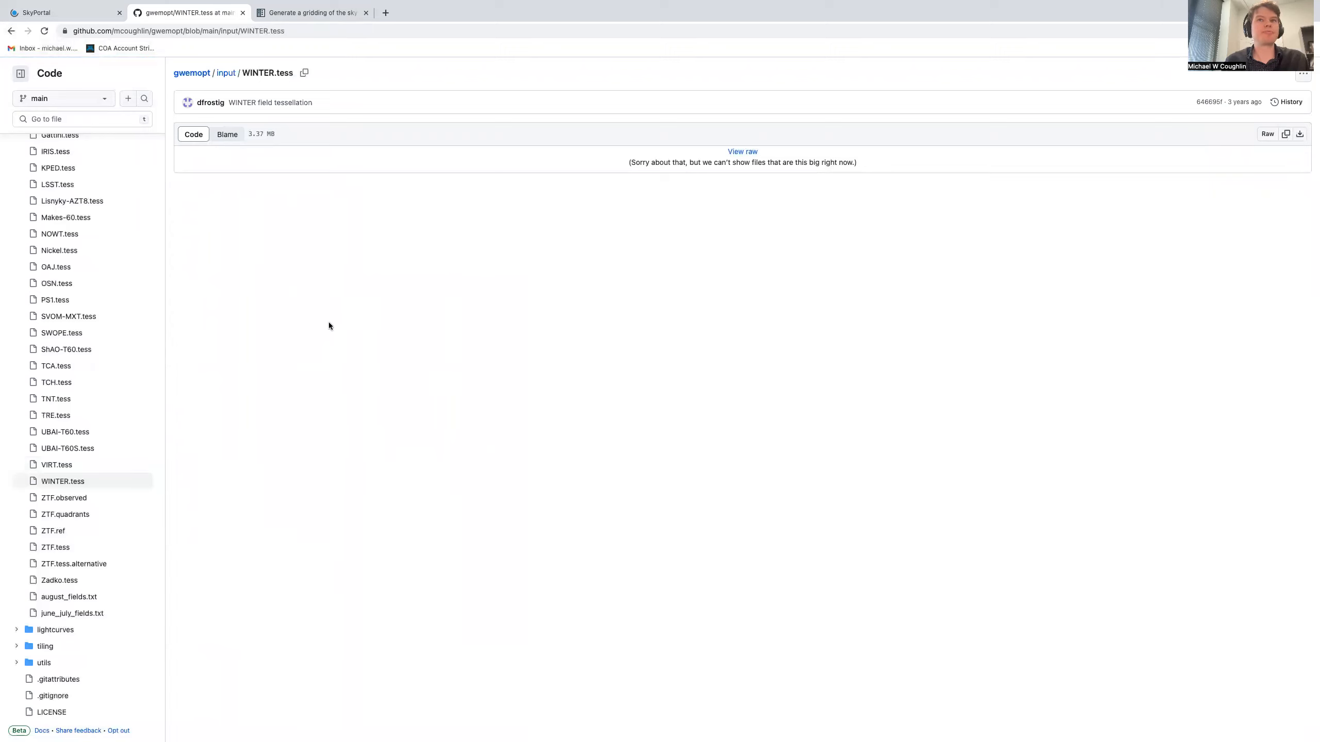
left_click(11, 30)
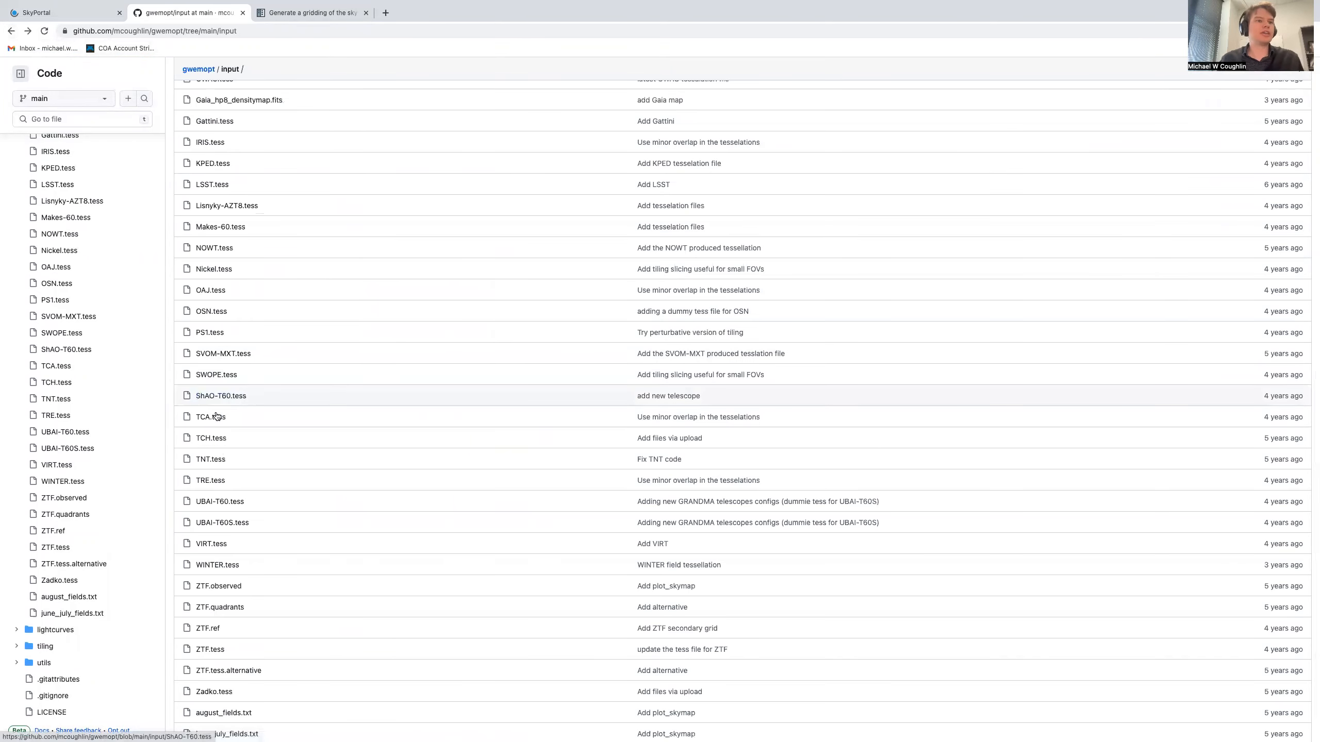
scroll(217, 416, "up", 1)
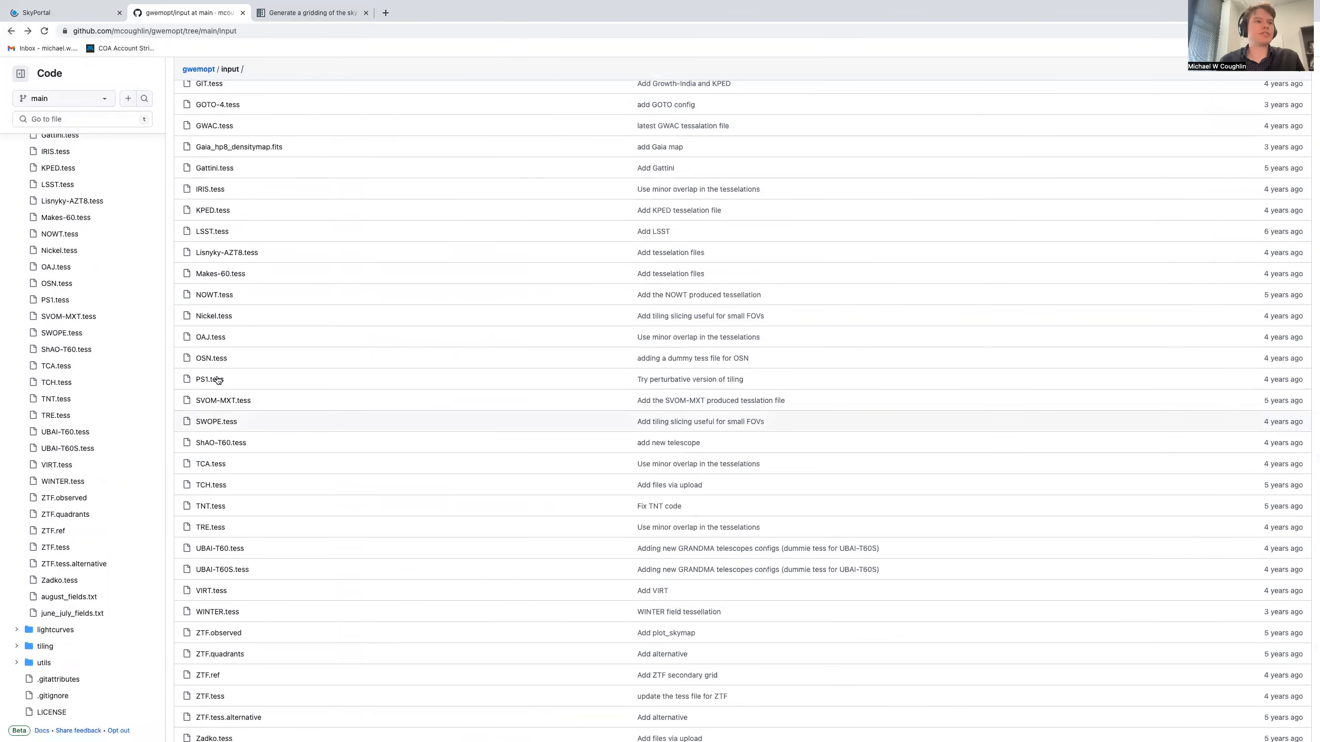
left_click(212, 337)
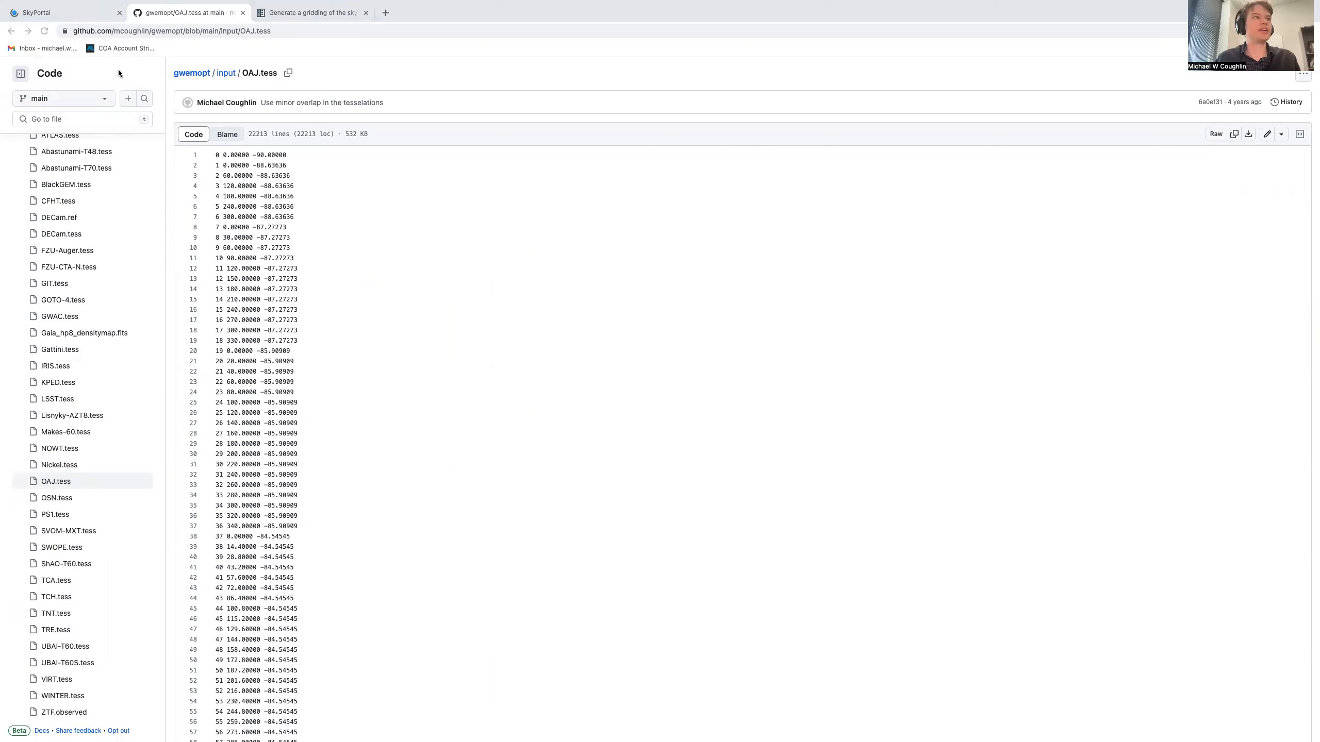
left_click(10, 30)
left_click(91, 14)
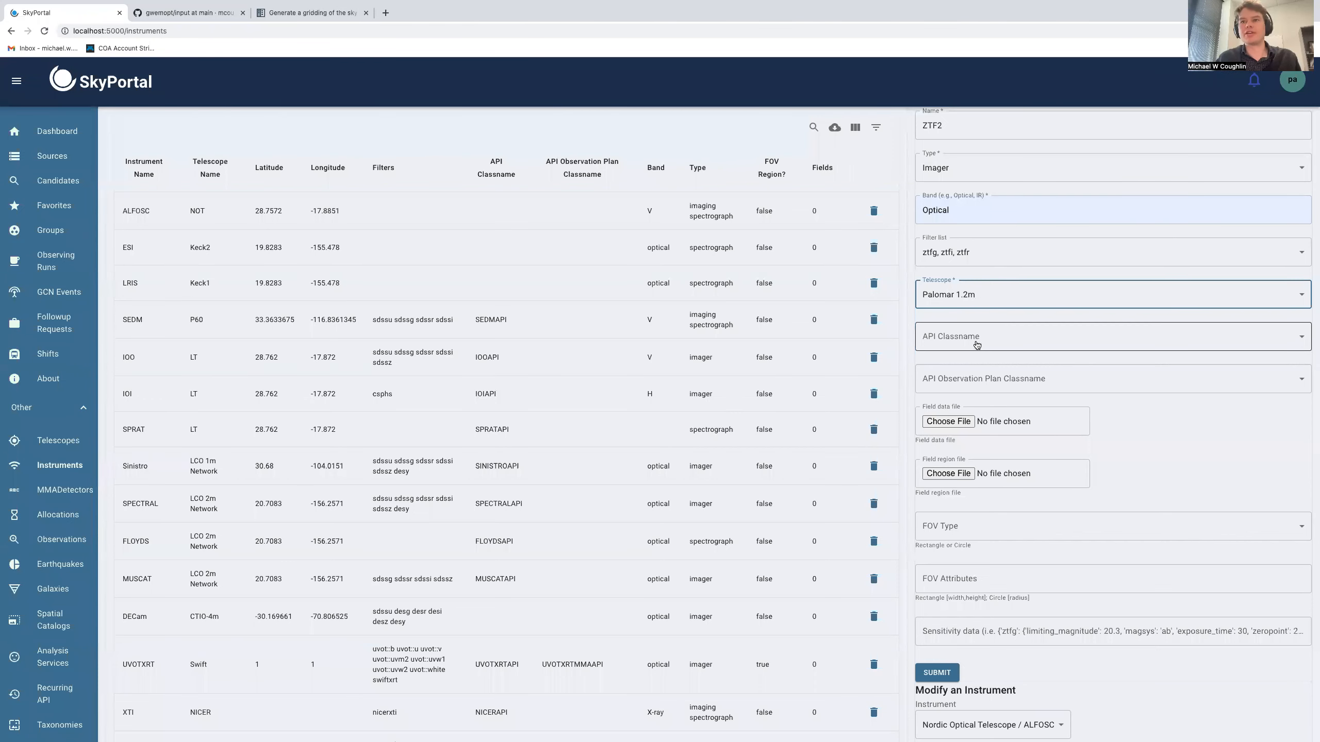
Upload OAJ.tess as the new instrument's field data file
left_click(948, 421)
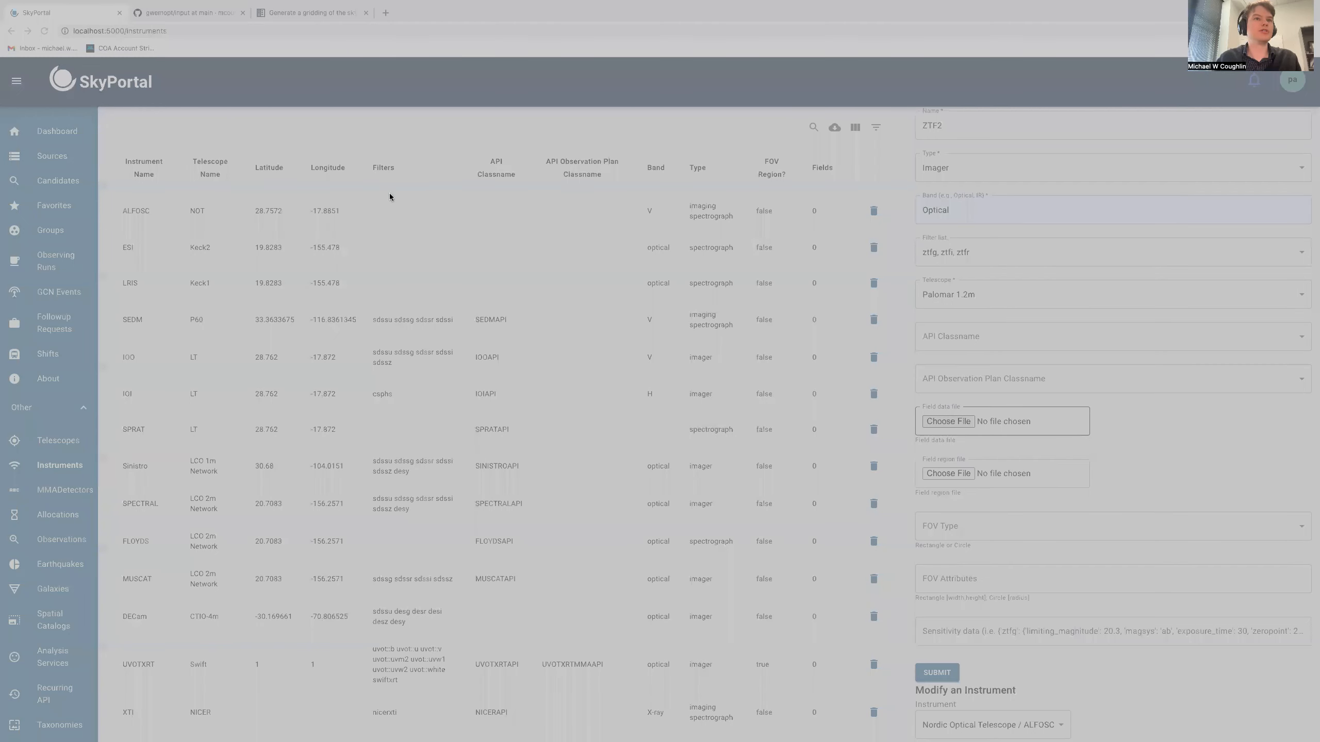
left_click(969, 467)
scroll(969, 466, "down", 1)
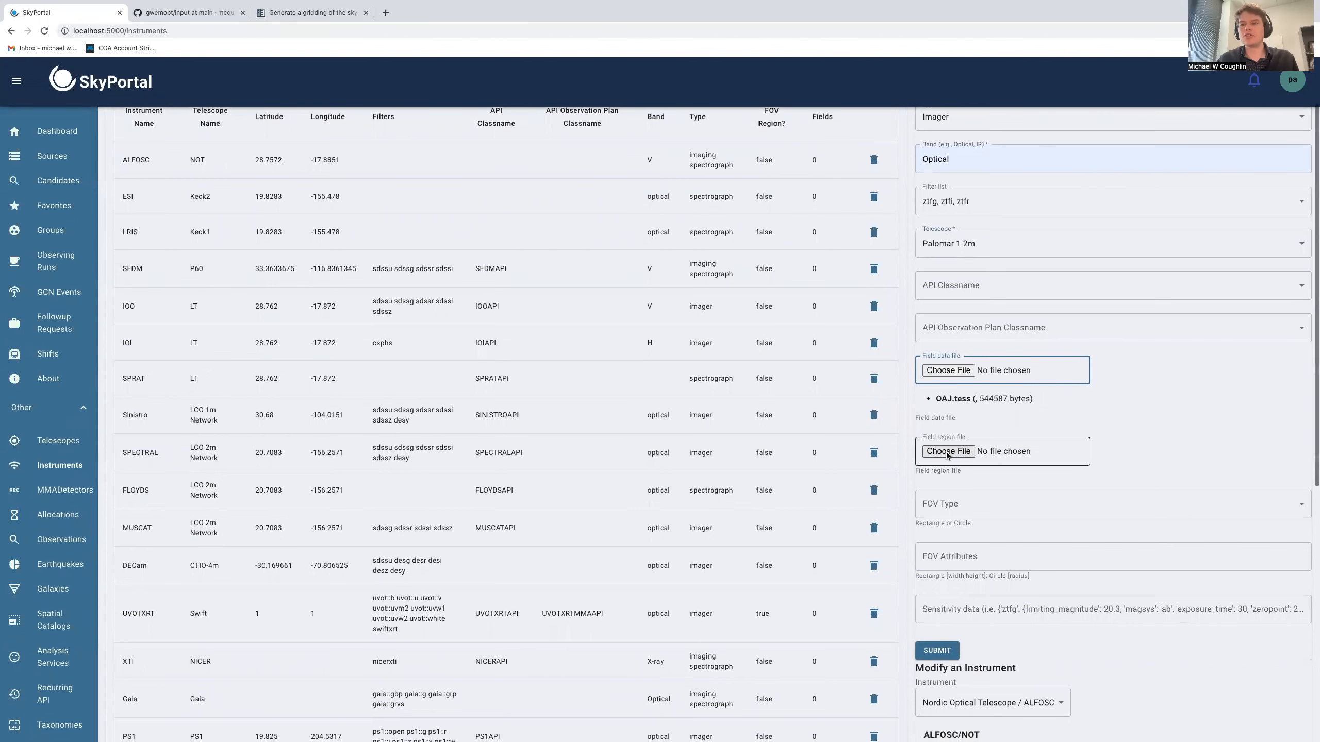
scroll(946, 416, "down", 3)
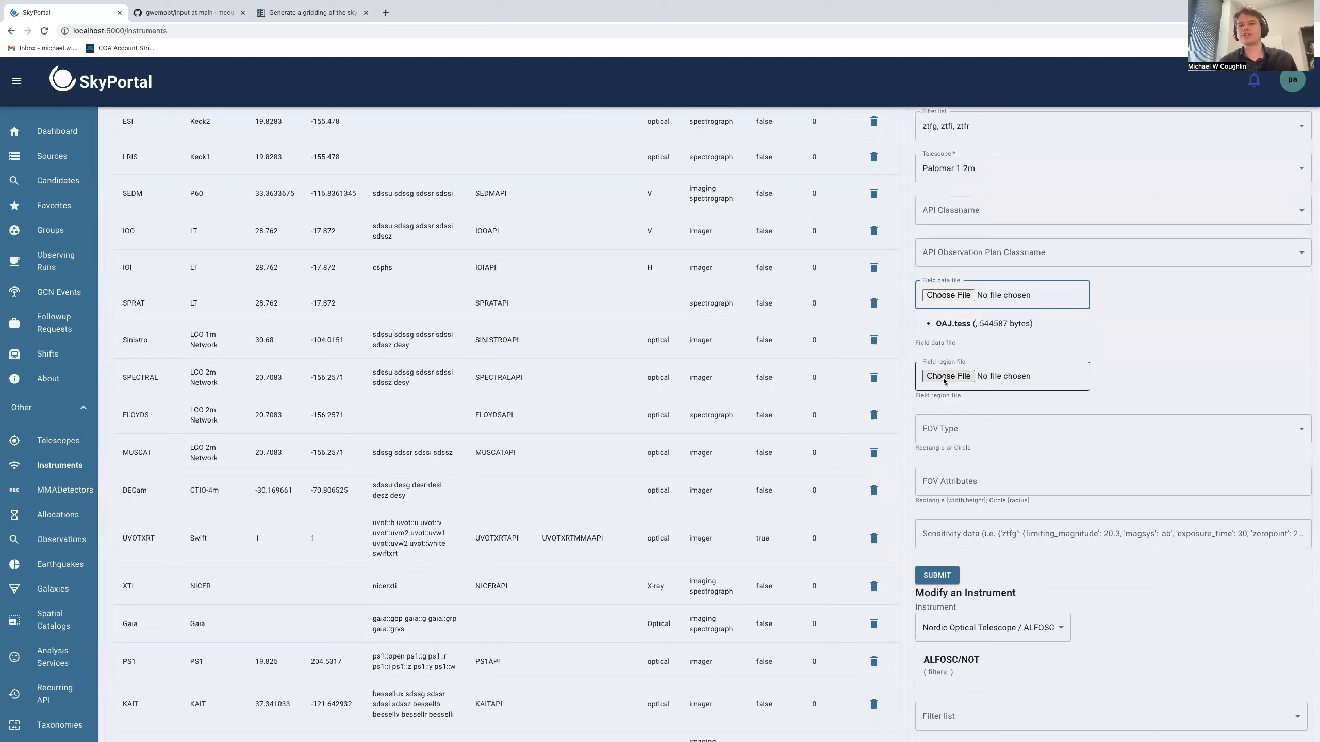
Define a rectangle FOV with attributes 1.0,1.0 and submit the new instrument
left_click(949, 433)
left_click(944, 457)
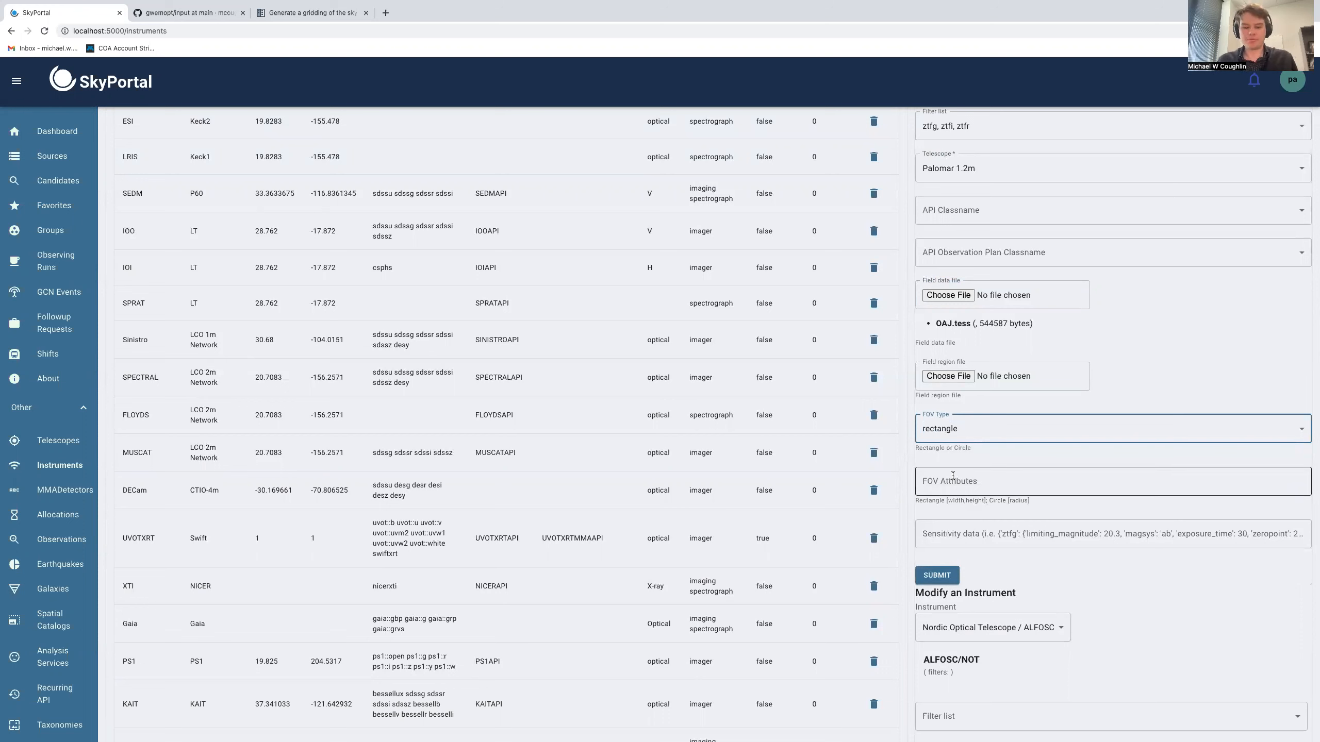
left_click(953, 476)
type("1.")
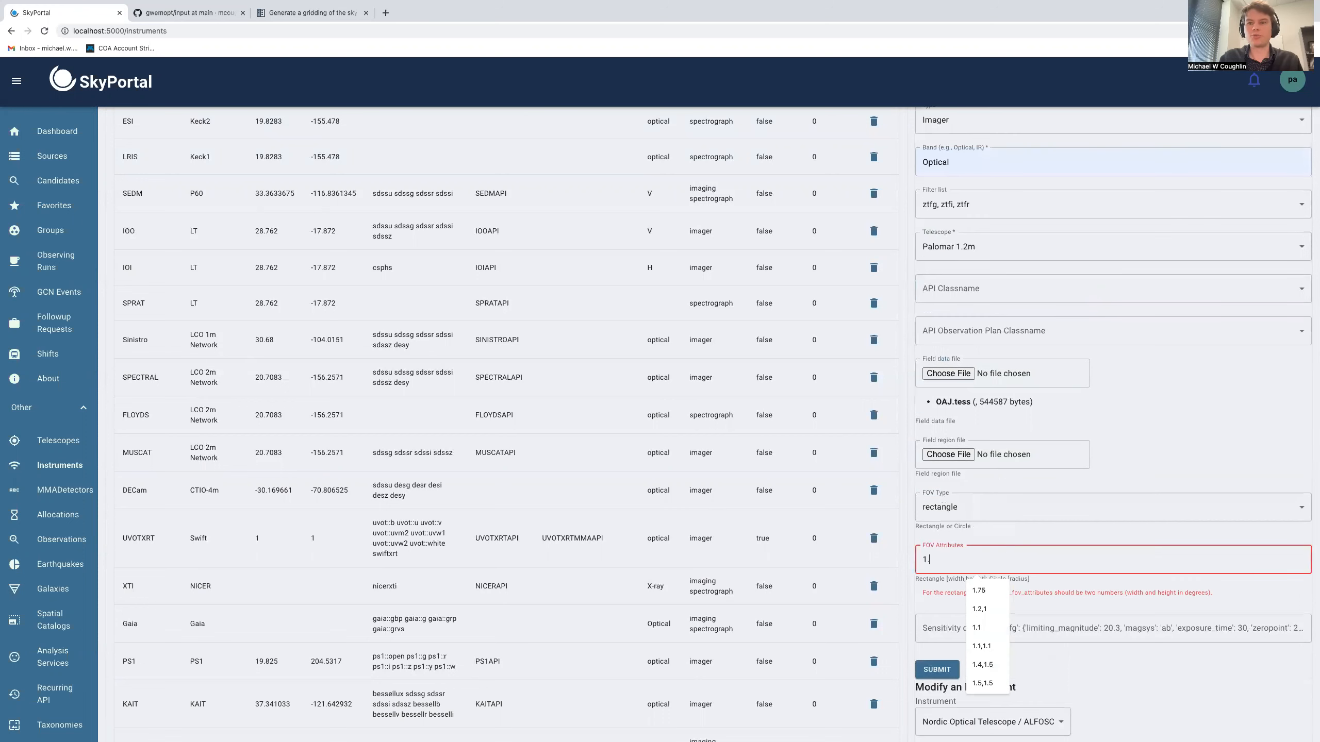
type("0,1.0")
left_click(1049, 593)
left_click(933, 581)
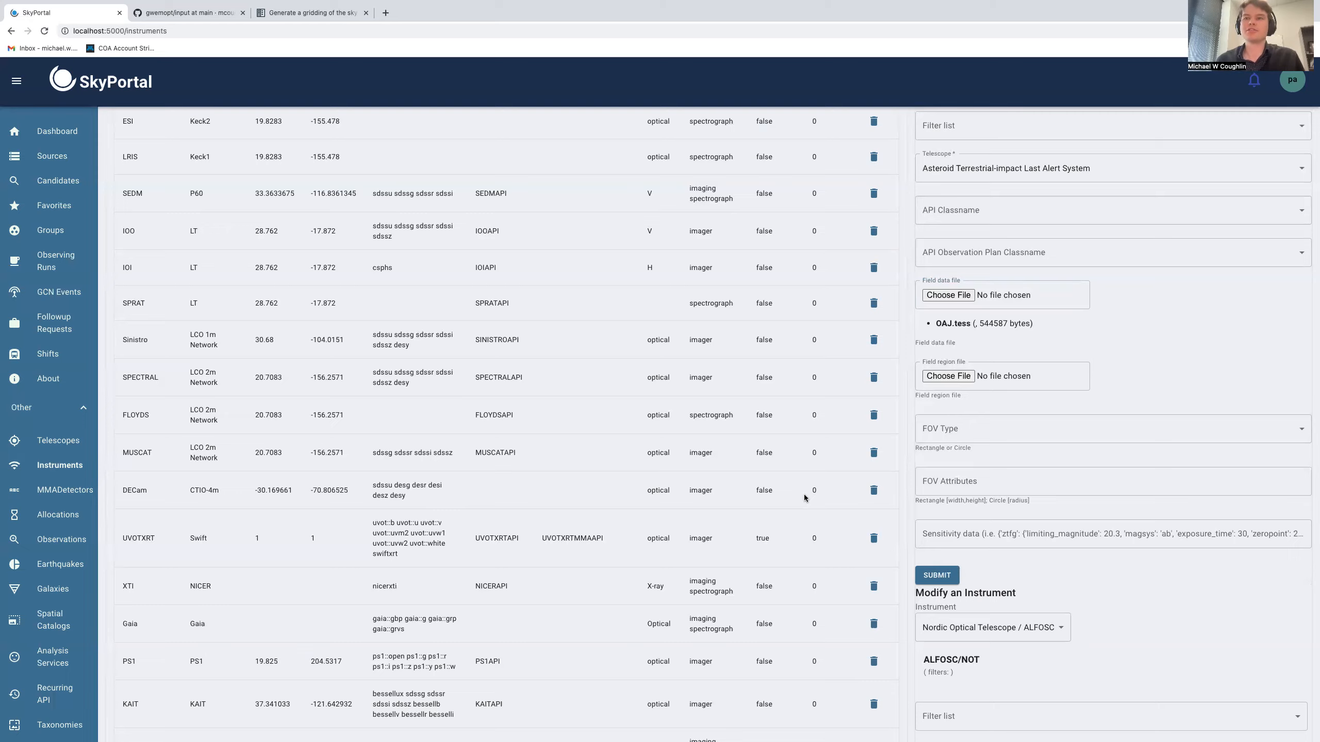
Choose Palomar 1.2m / ZTF2 in the instrument modification form and set its API observation plan classname to MMAAPI
scroll(805, 498, "down", 7)
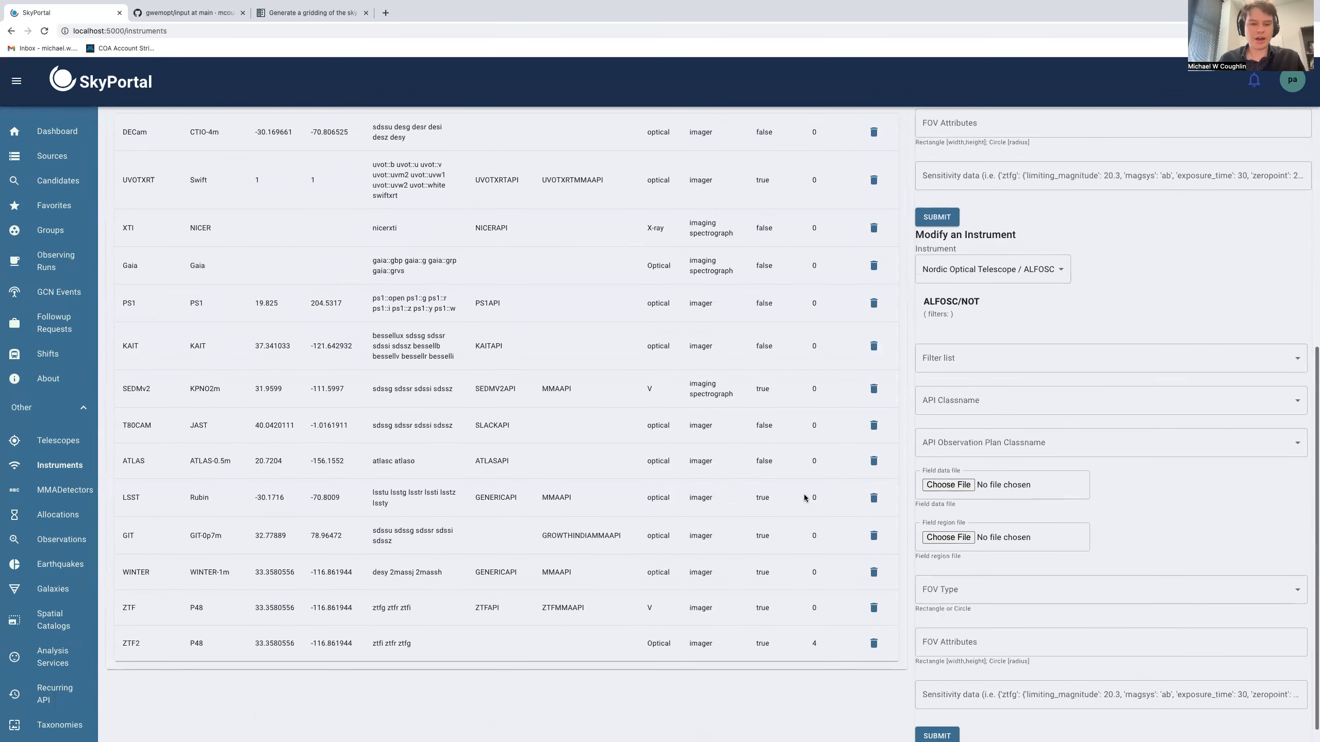
scroll(803, 500, "down", 1)
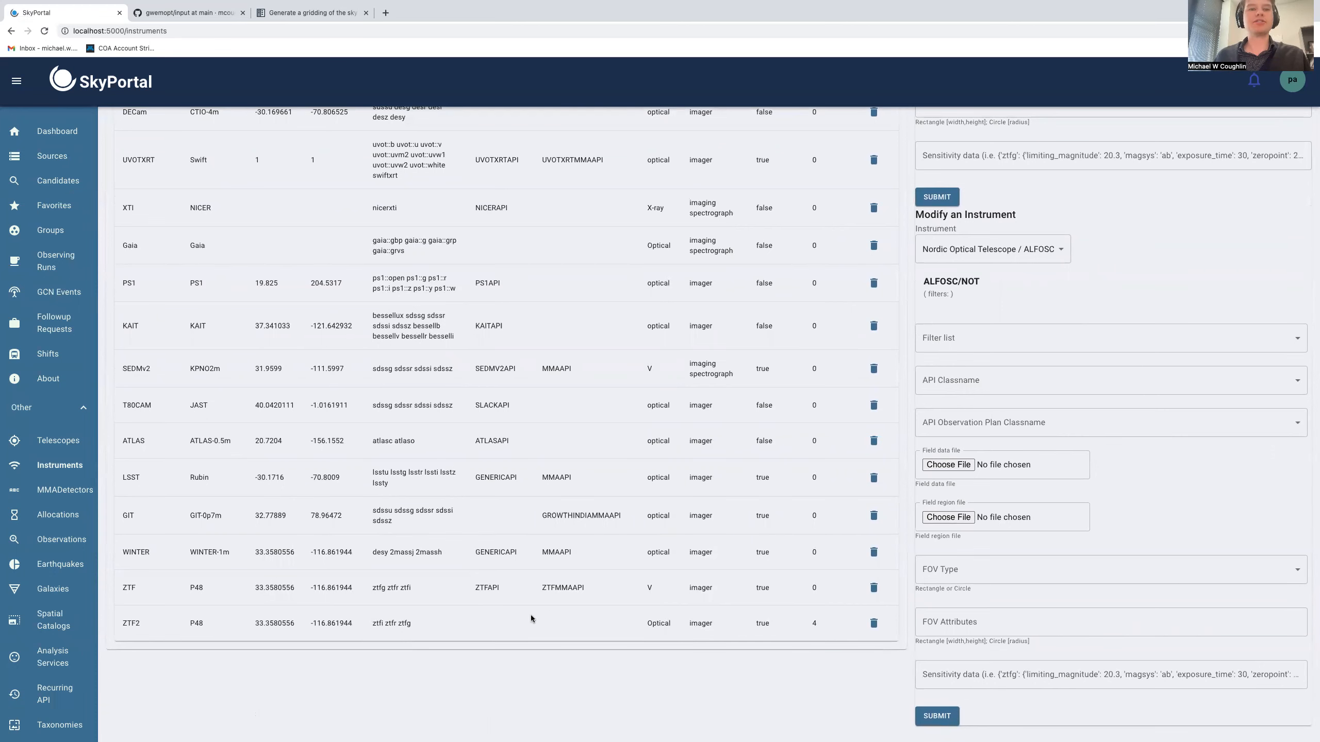
scroll(1004, 517, "up", 3)
scroll(1005, 510, "up", 5)
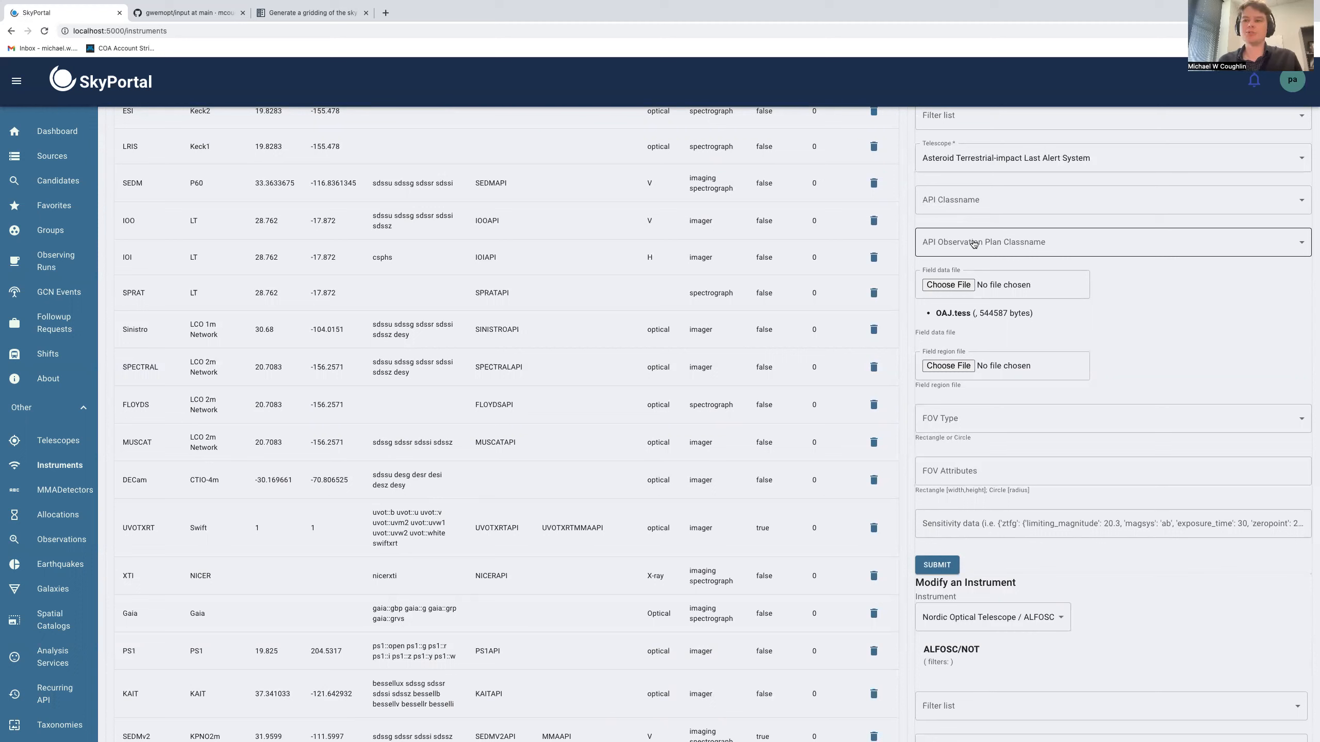
scroll(973, 244, "down", 7)
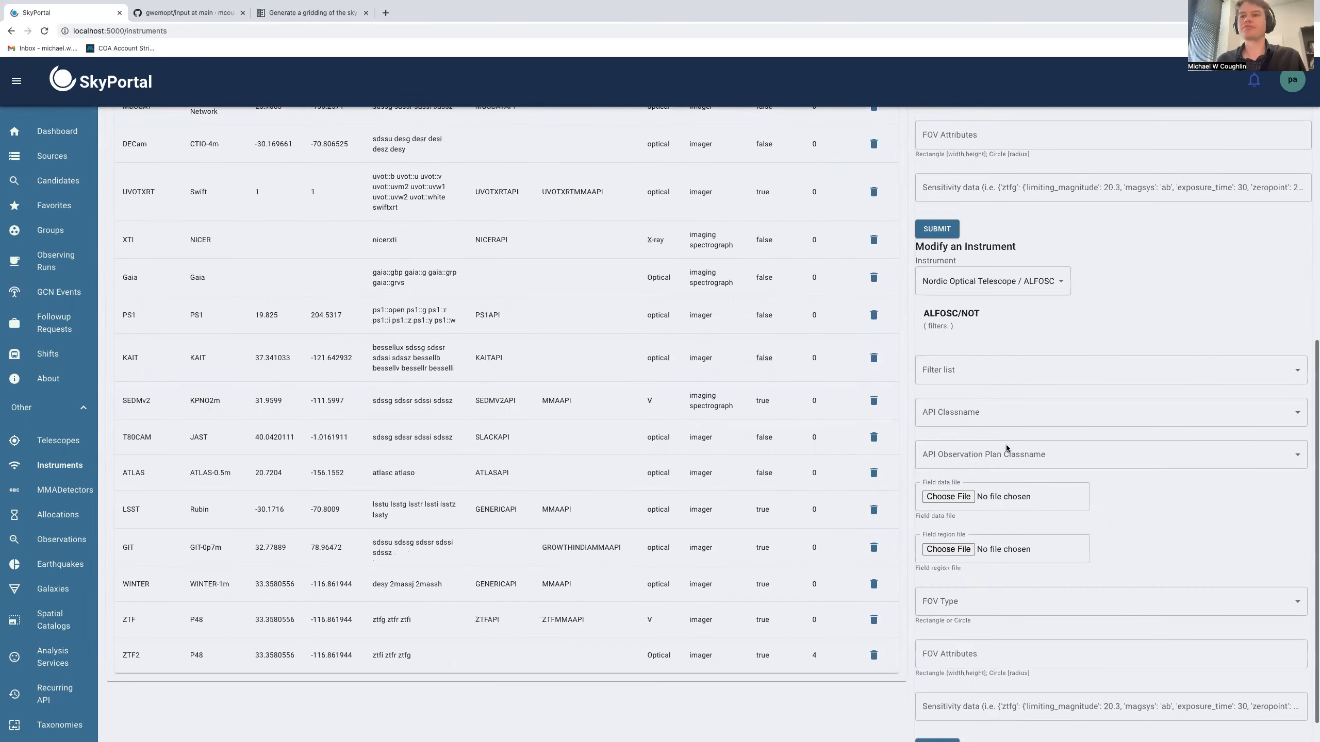
left_click(998, 257)
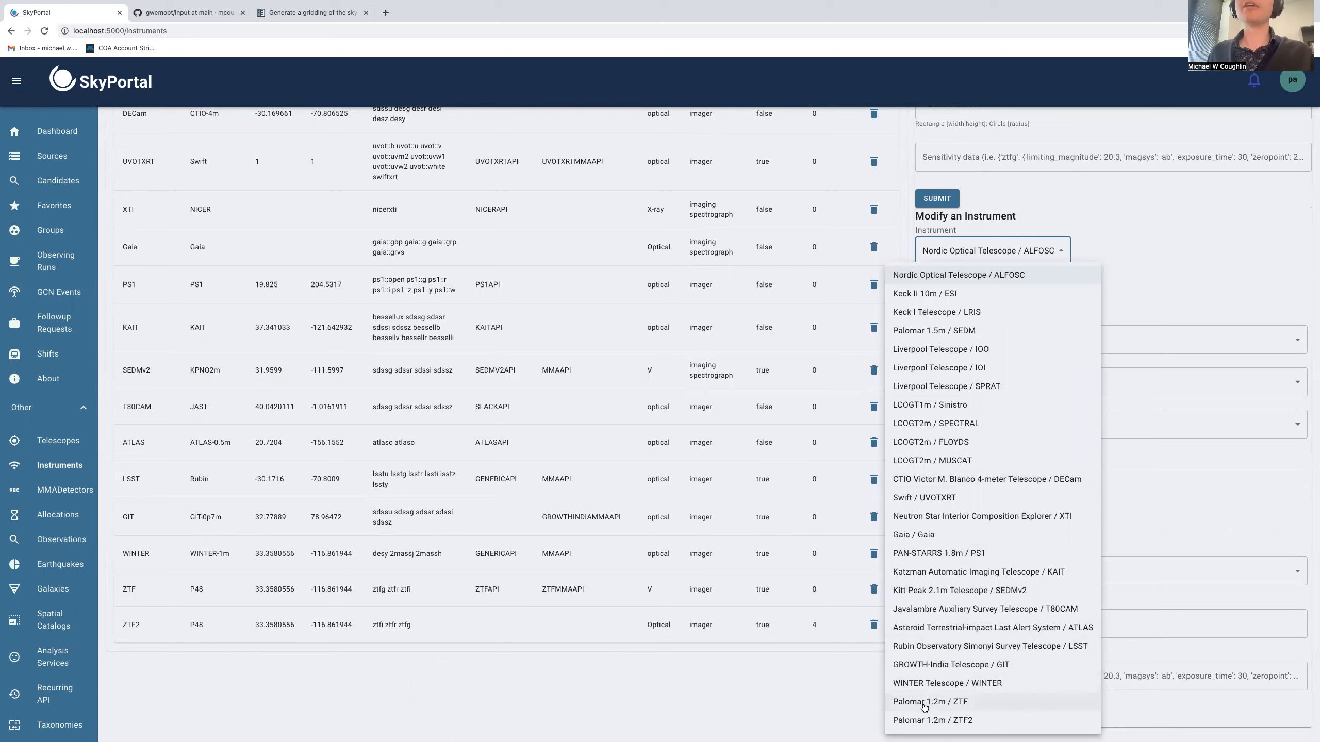
left_click(947, 720)
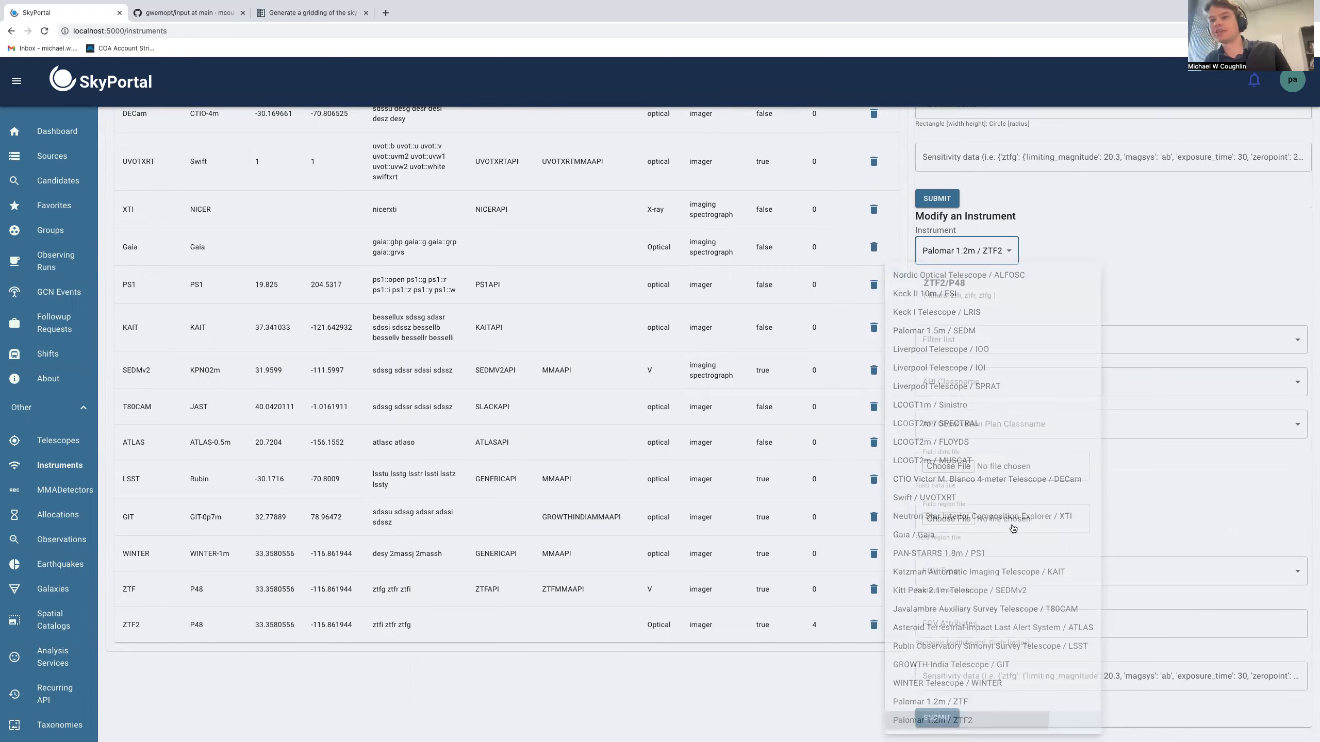
left_click(977, 424)
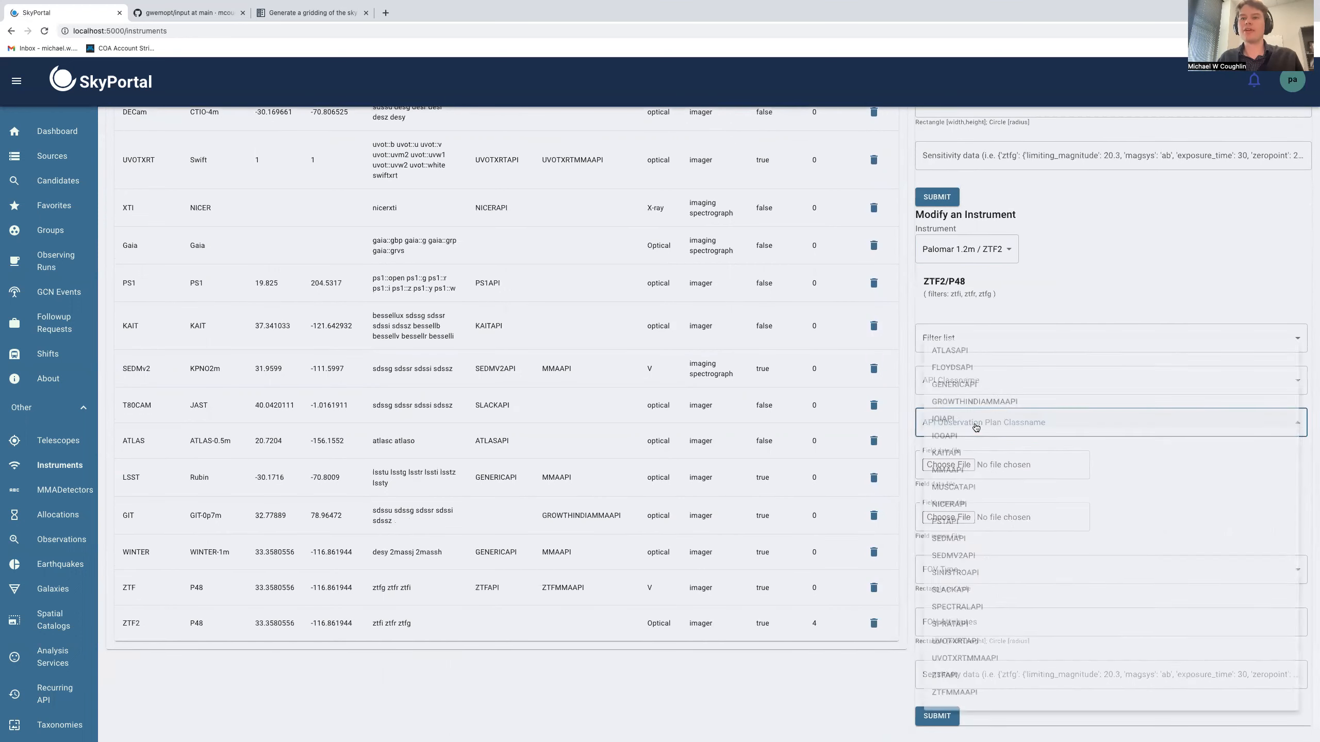
left_click(966, 473)
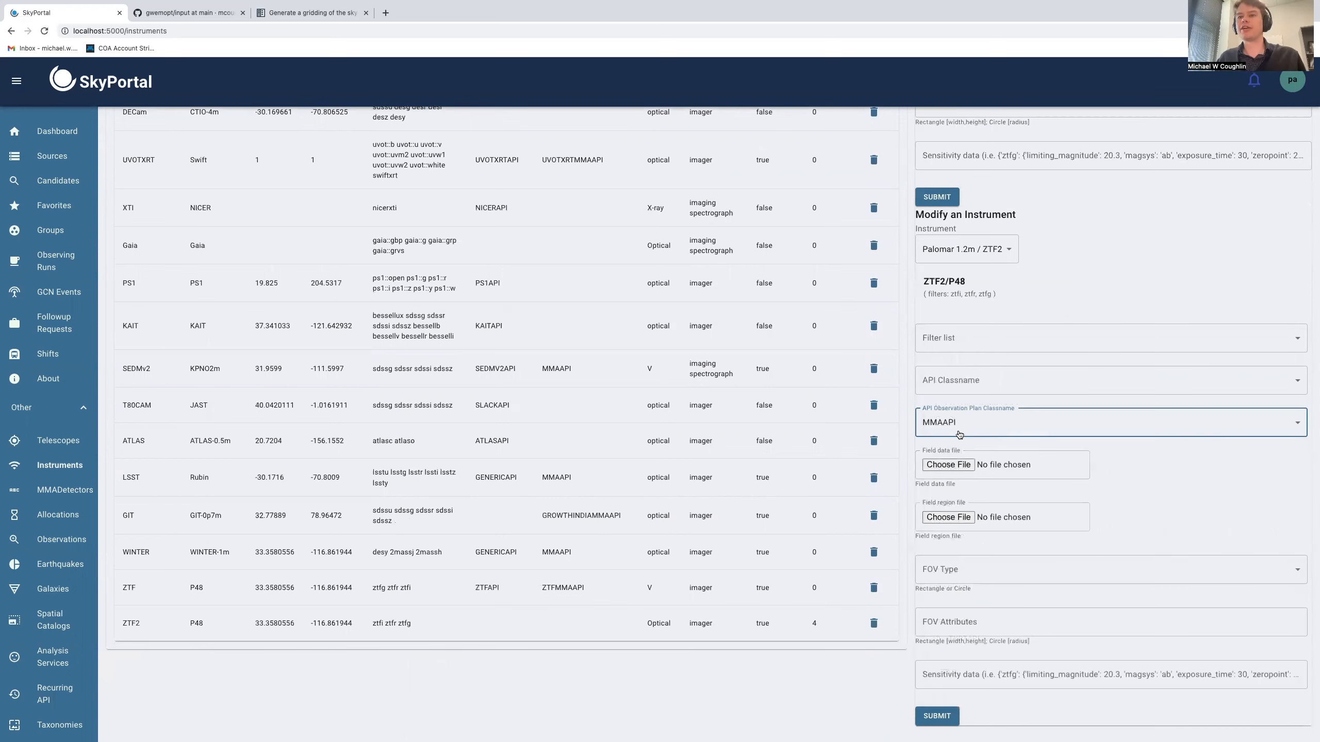
Keep MMAAPI as the ZTF2 observation plan classname and submit the instrument modification
scroll(1003, 500, "down", 1)
scroll(1004, 500, "up", 1)
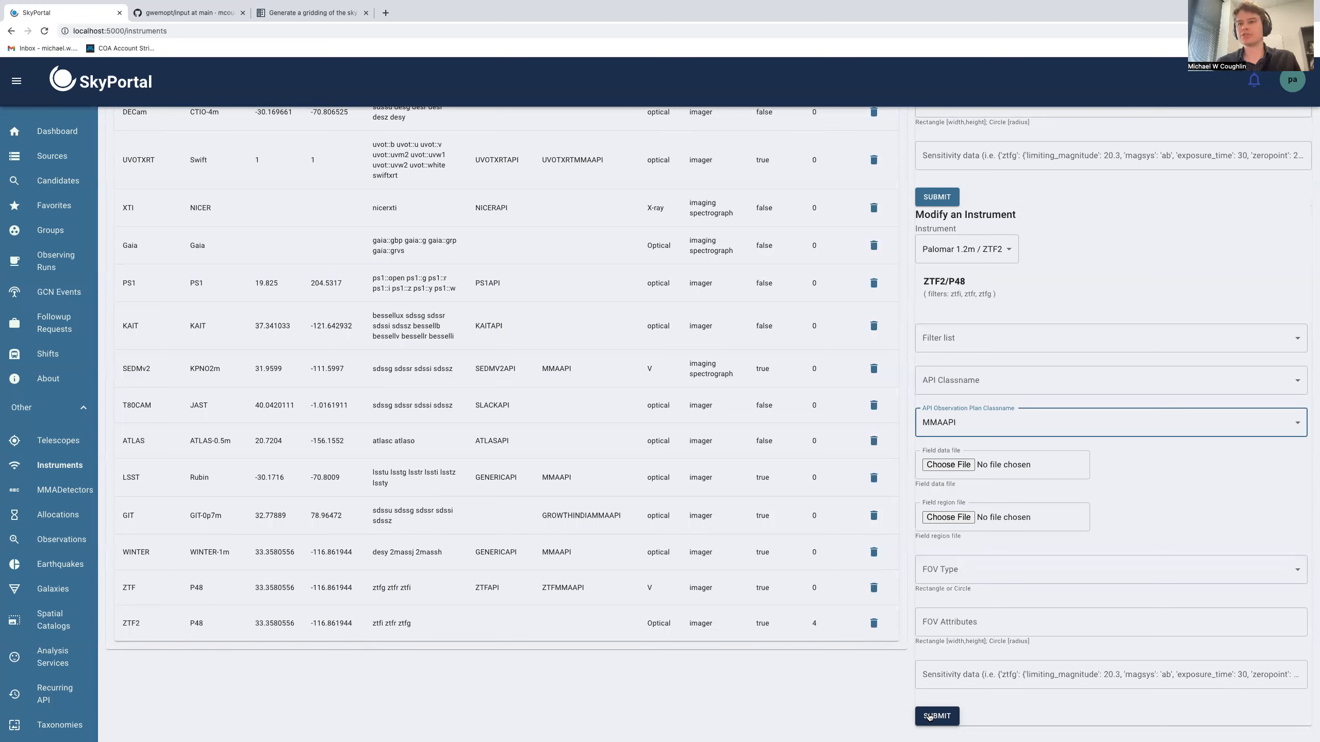
left_click(963, 419)
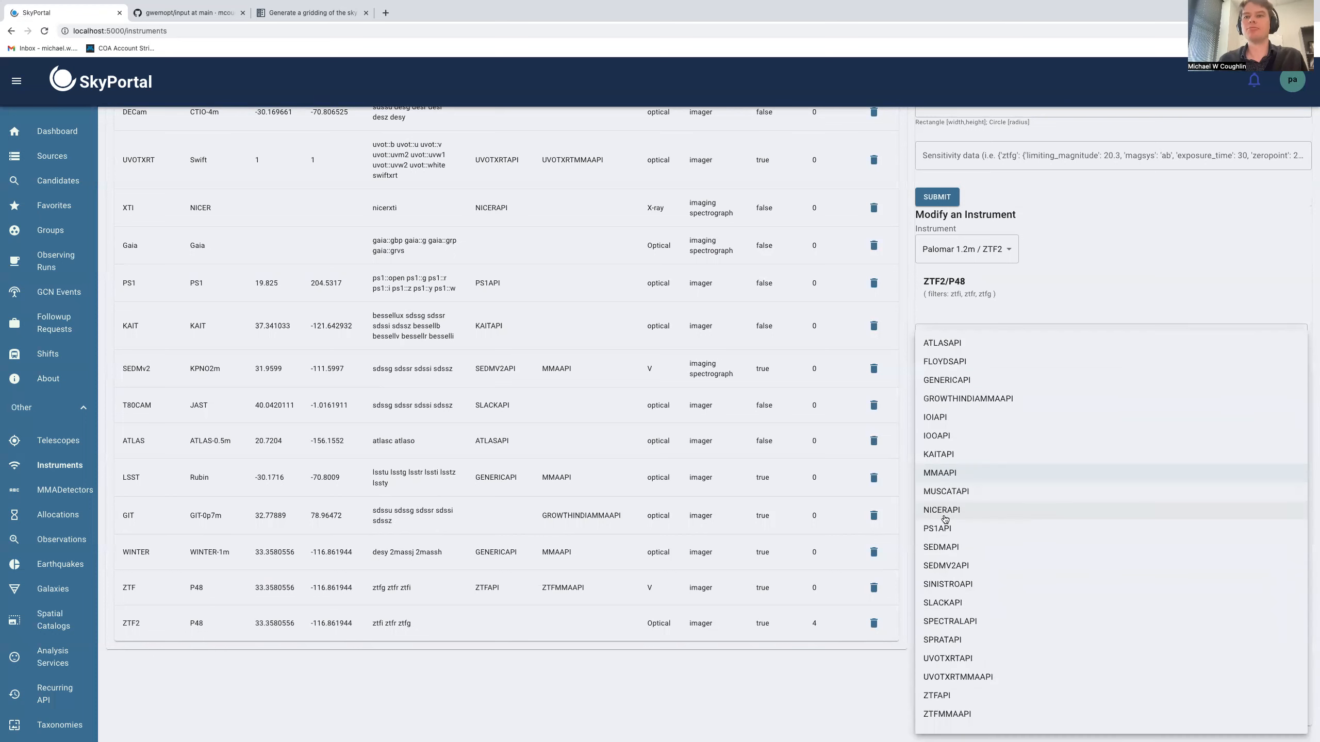
left_click(995, 716)
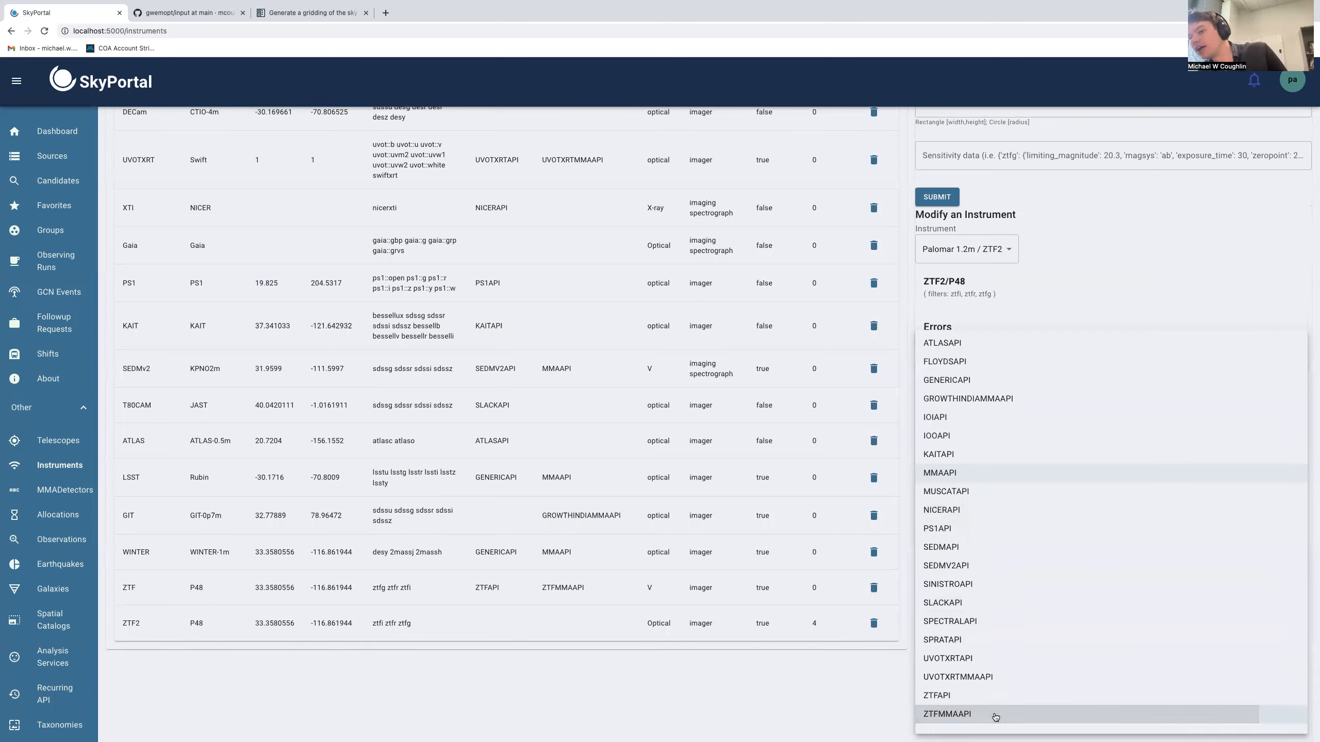
left_click(910, 448)
left_click(961, 422)
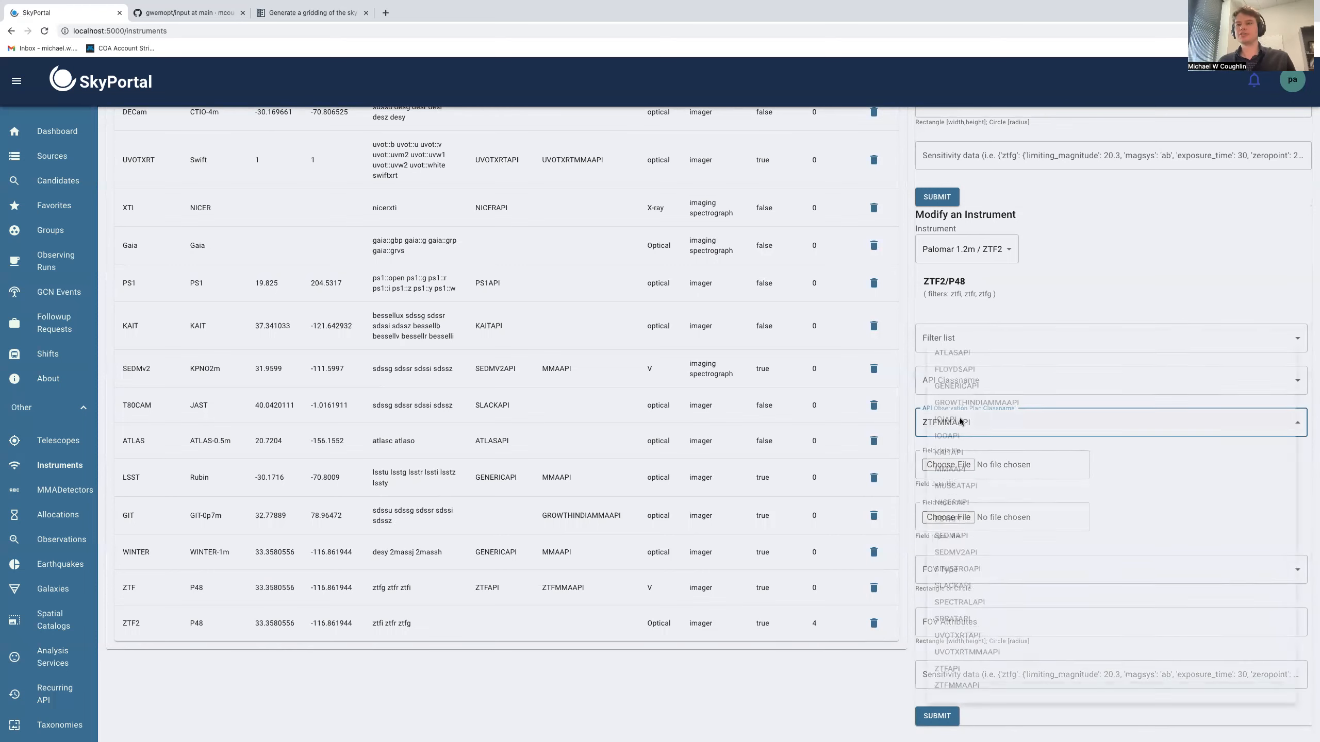
left_click(973, 715)
left_click(950, 474)
left_click(907, 471)
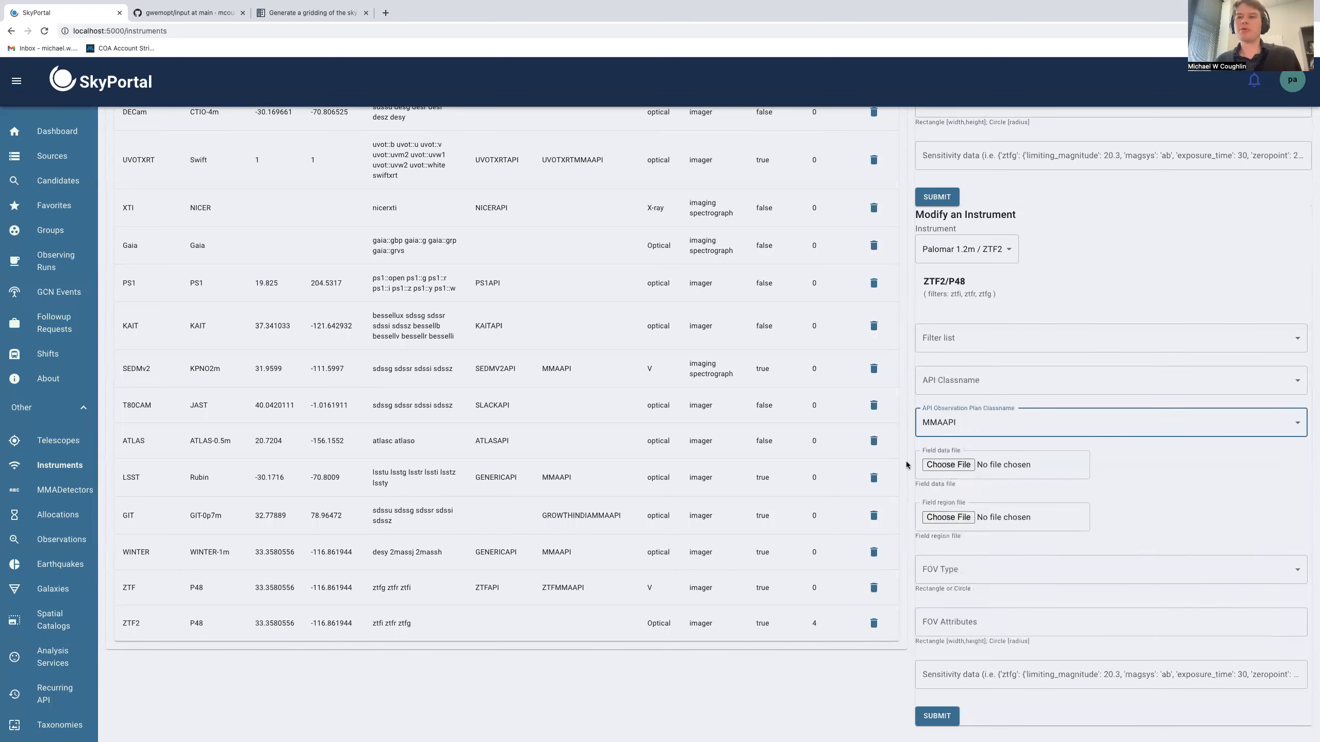
left_click(934, 721)
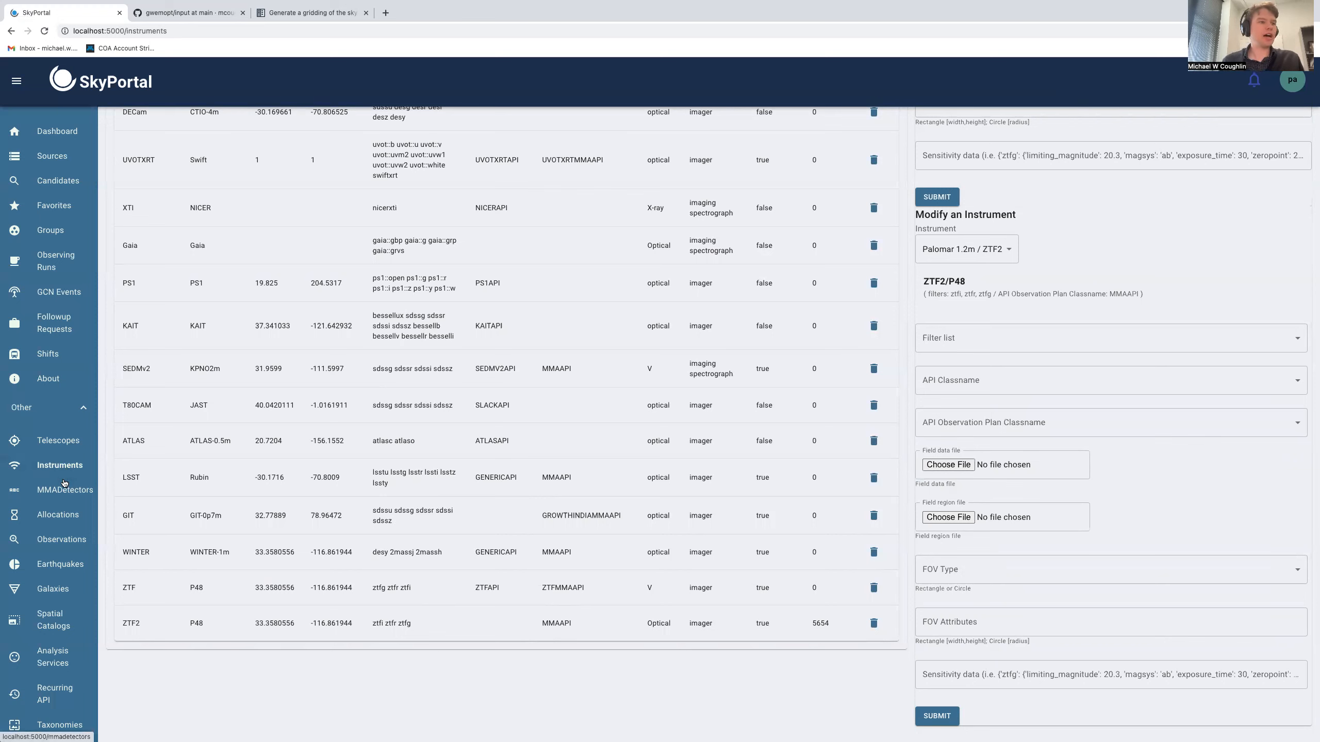
Open the Allocations page and choose Program A as the new allocation's group
scroll(62, 476, "down", 1)
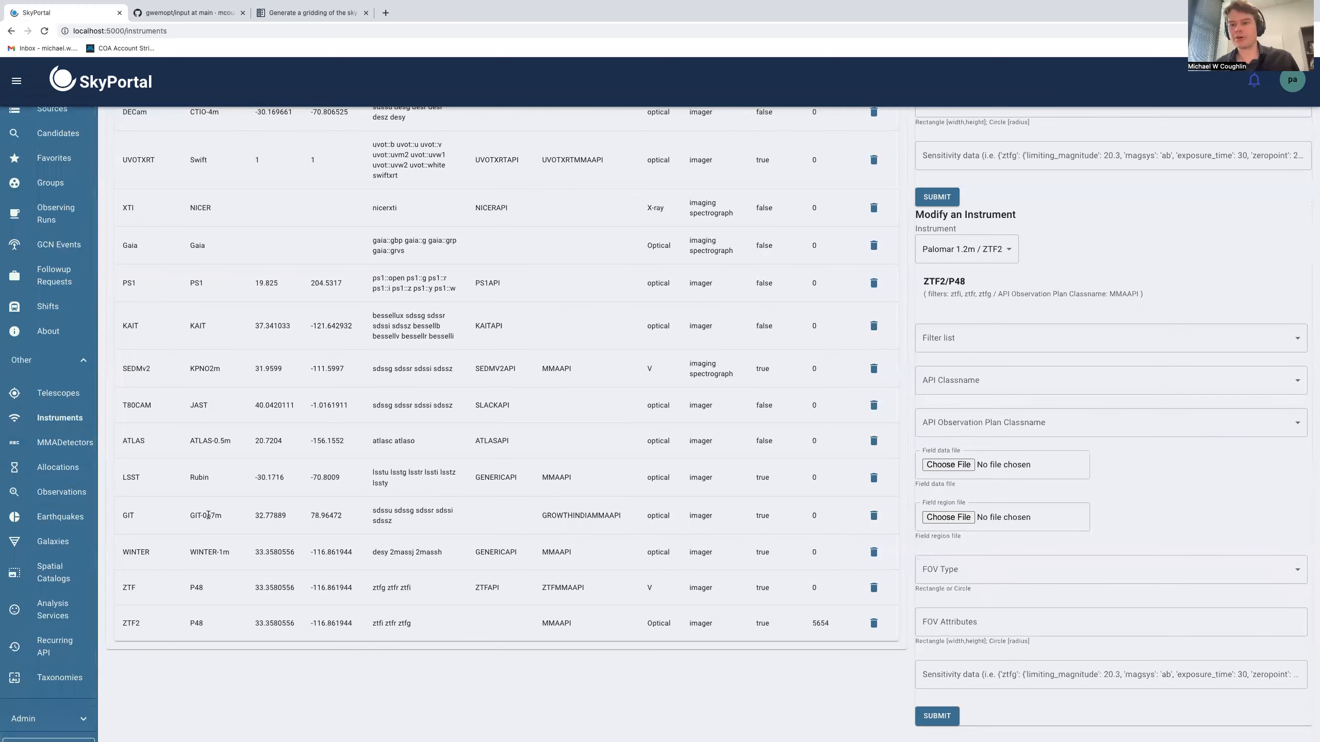
left_click(52, 468)
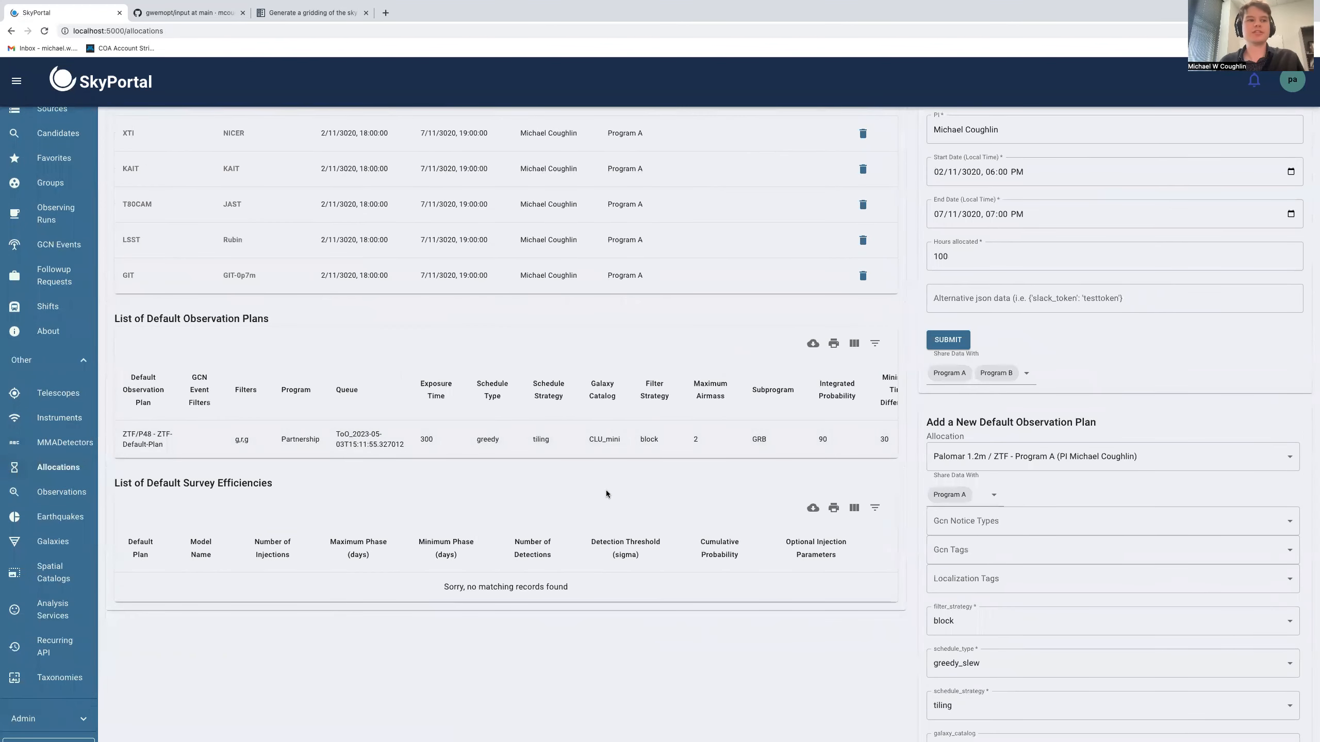
scroll(607, 490, "up", 10)
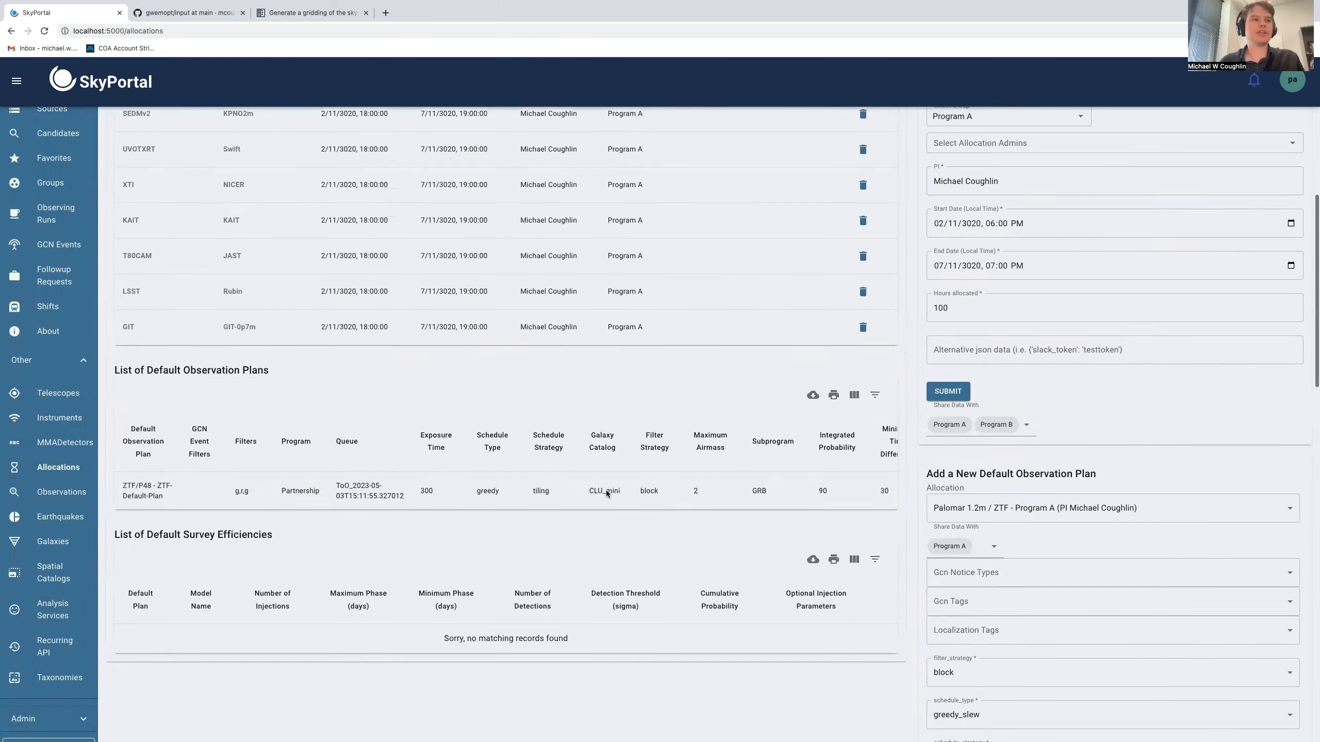
scroll(943, 393, "up", 1)
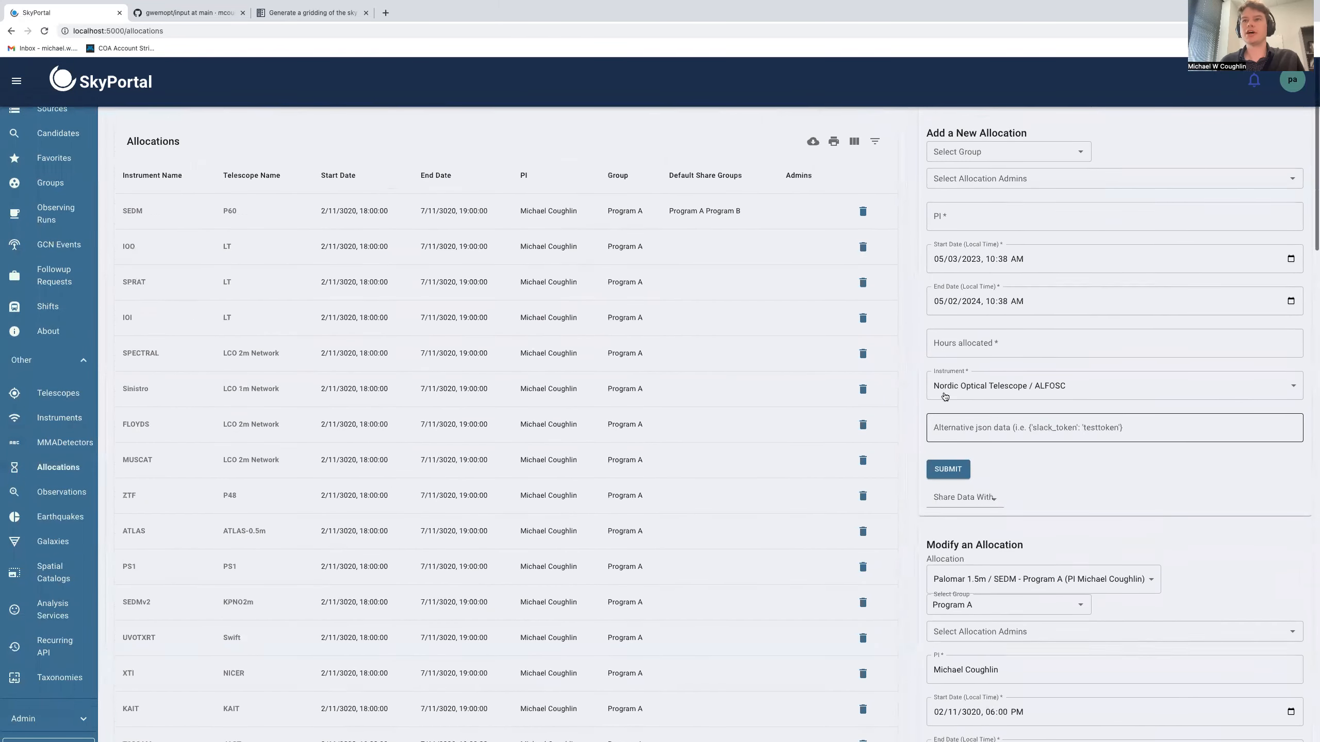
left_click(998, 147)
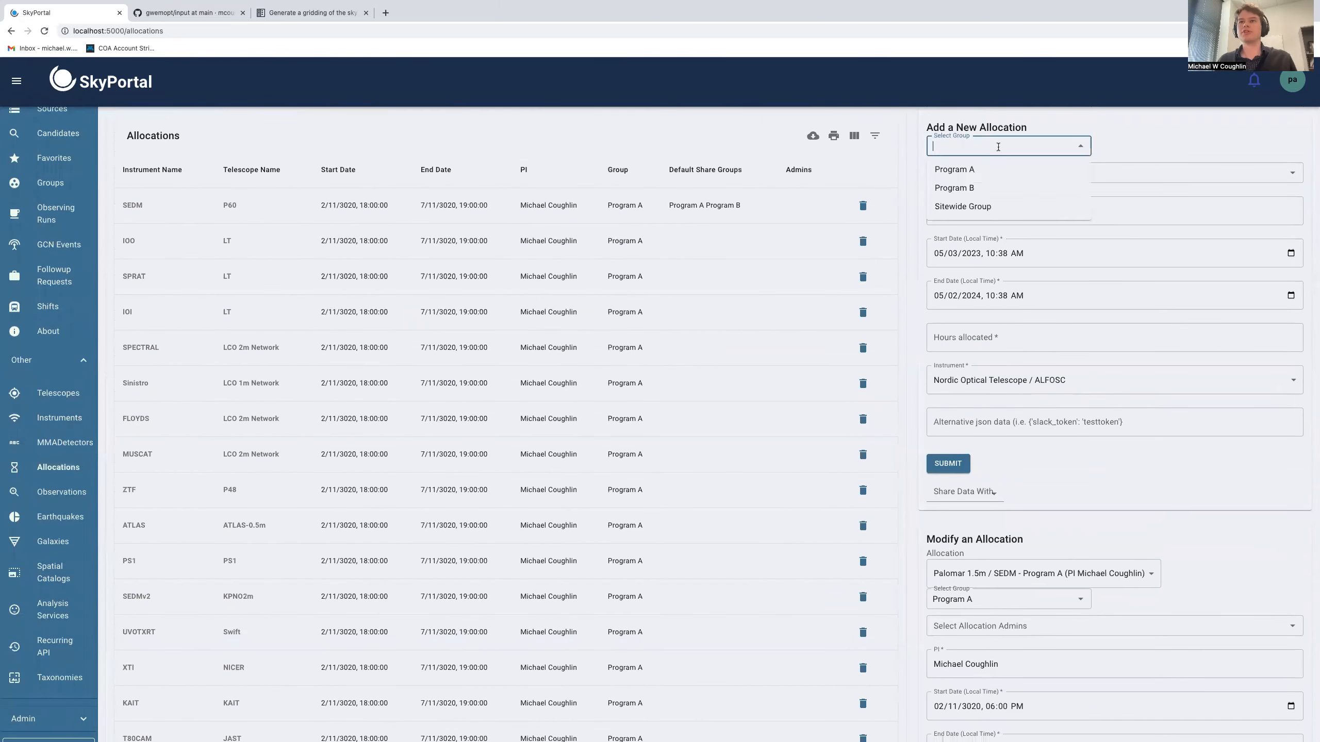
left_click(1026, 170)
Add the full-user account as allocation admin and pick the same user as the allocation's PI
left_click(1026, 171)
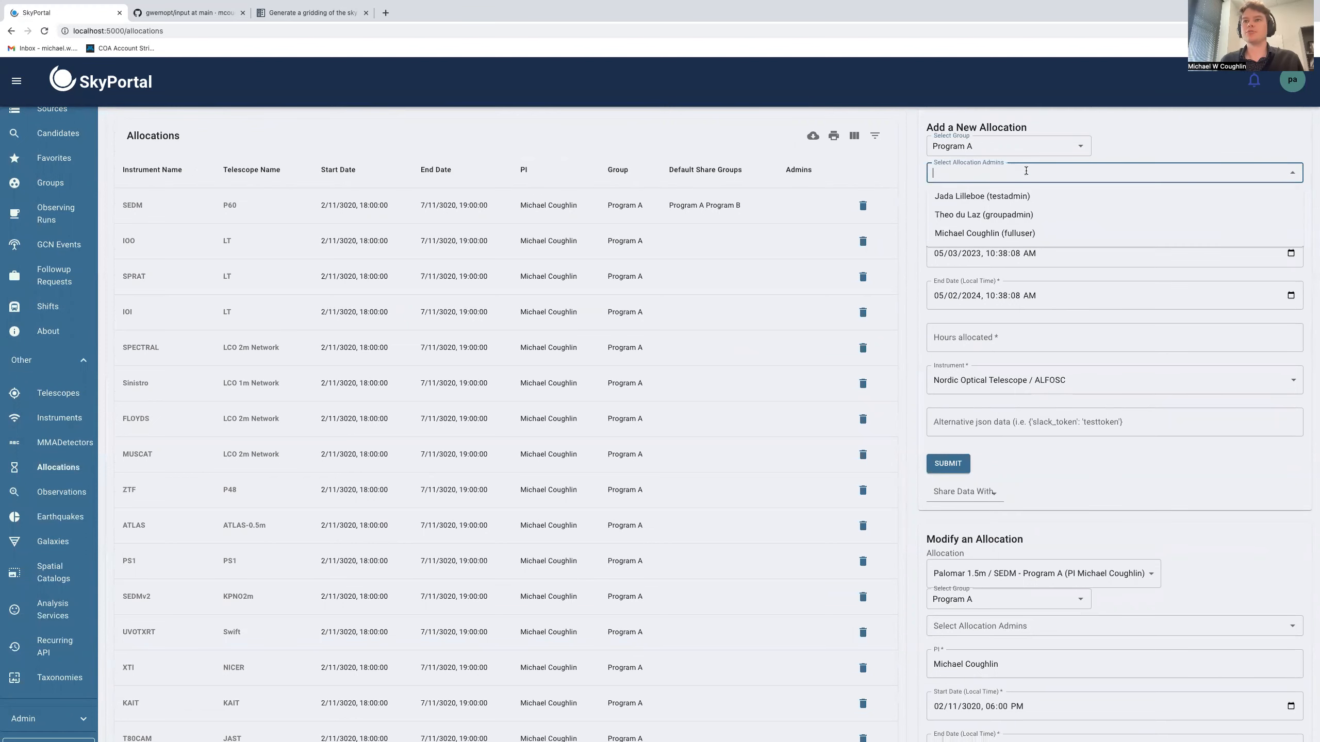
left_click(1091, 232)
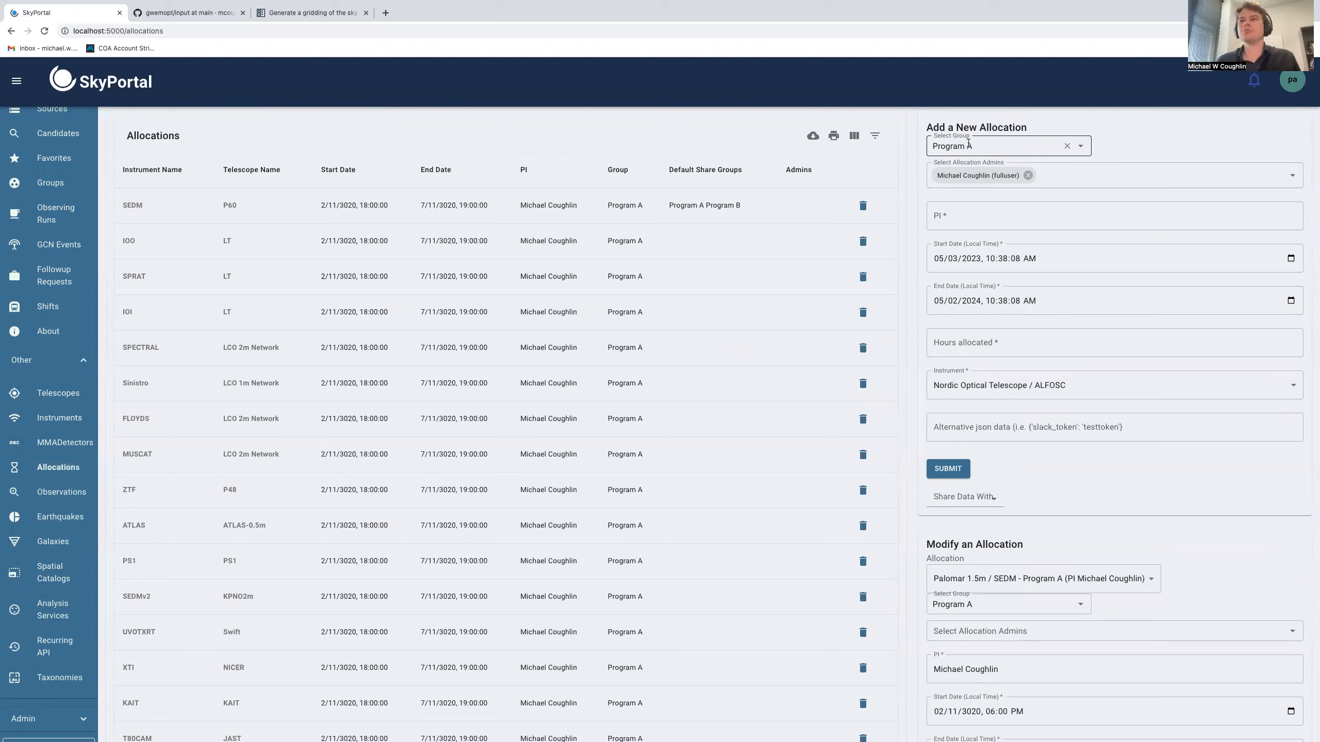
left_click(974, 212)
type("M")
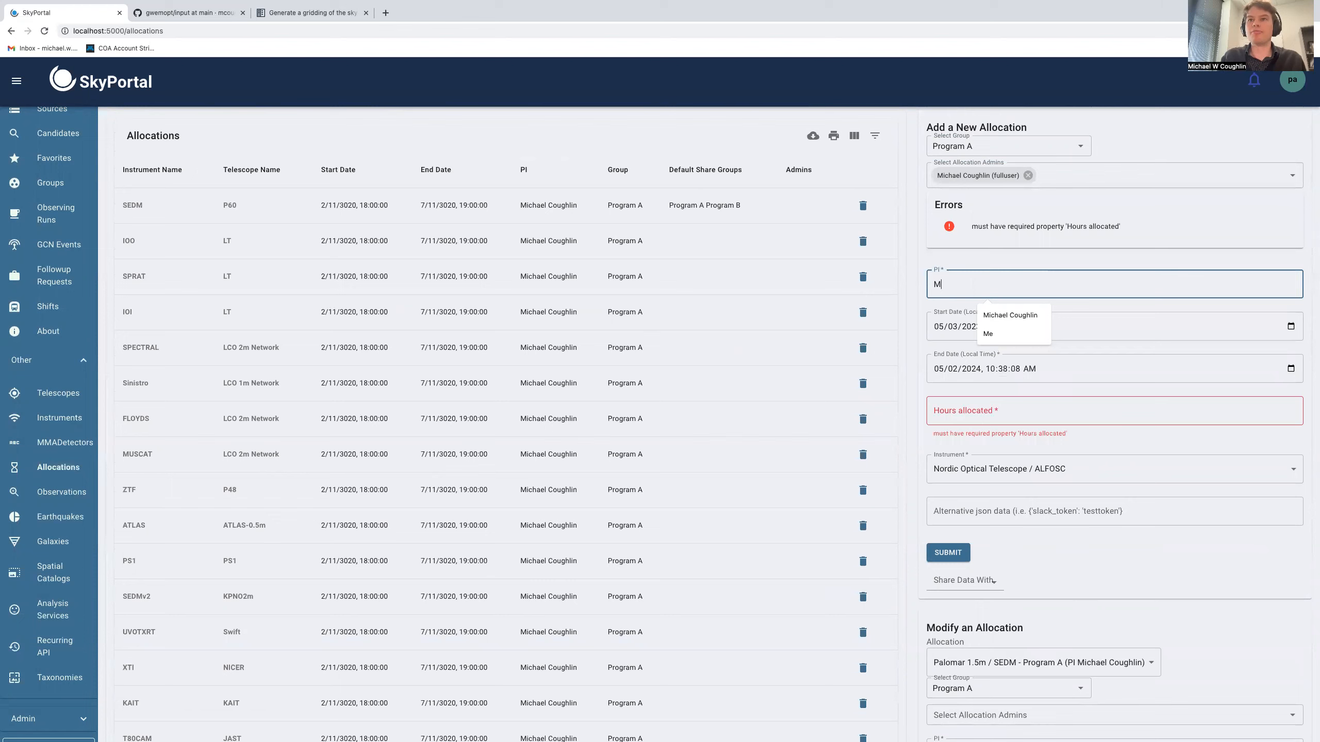
left_click(1009, 315)
Set the new allocation's hours allocated to 100
scroll(1018, 335, "down", 4)
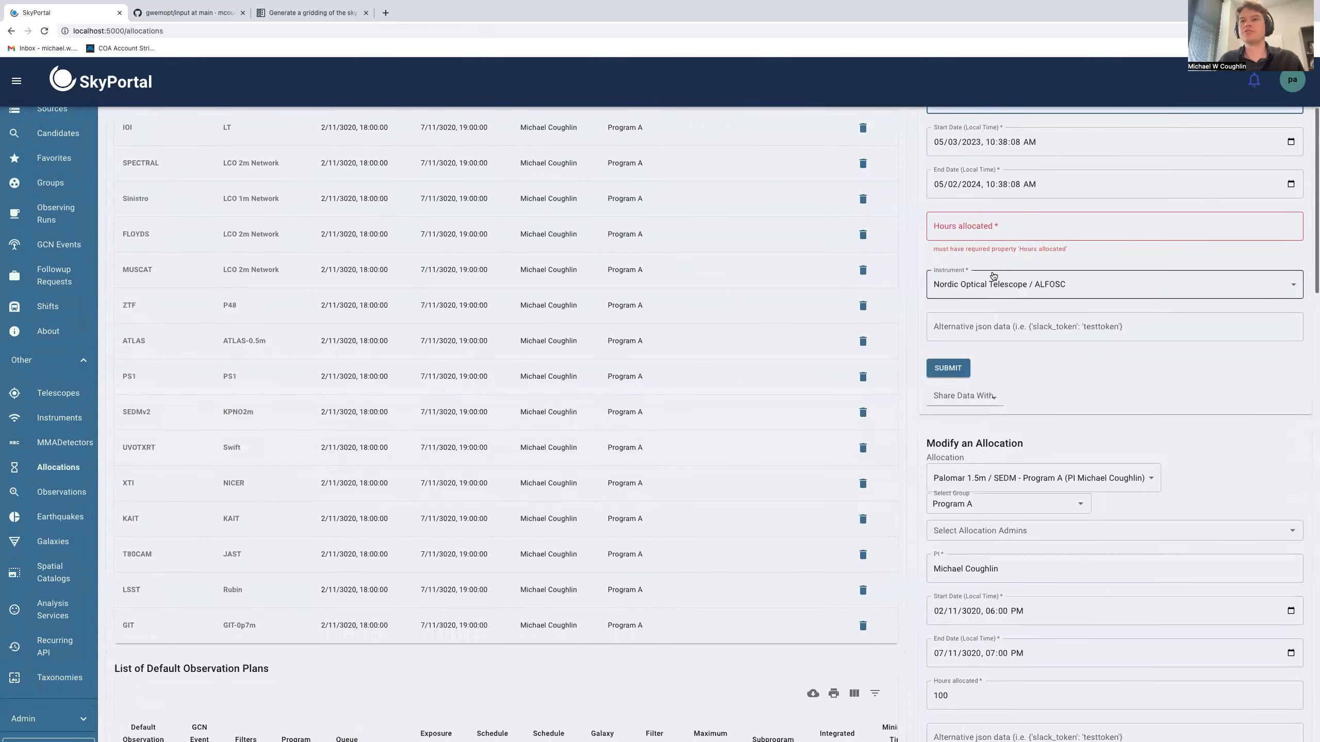
scroll(994, 276, "up", 2)
left_click(996, 332)
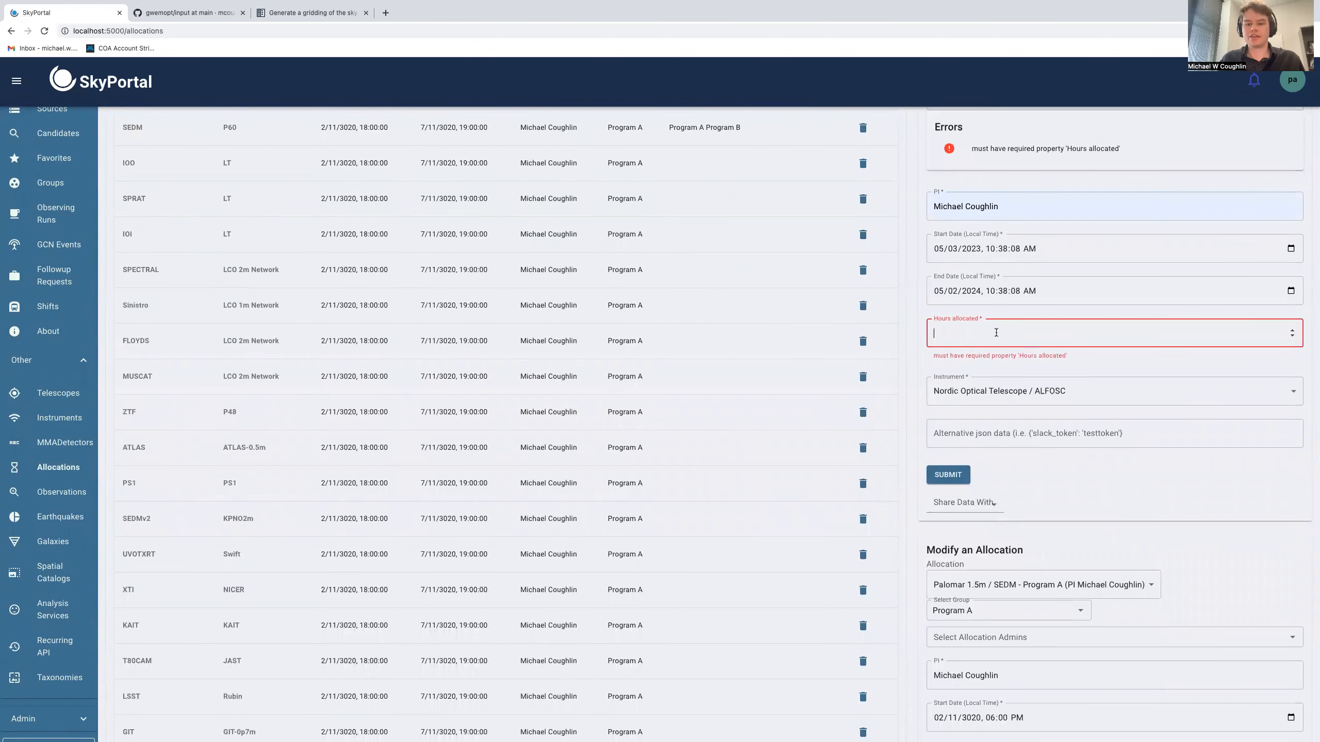
type("100")
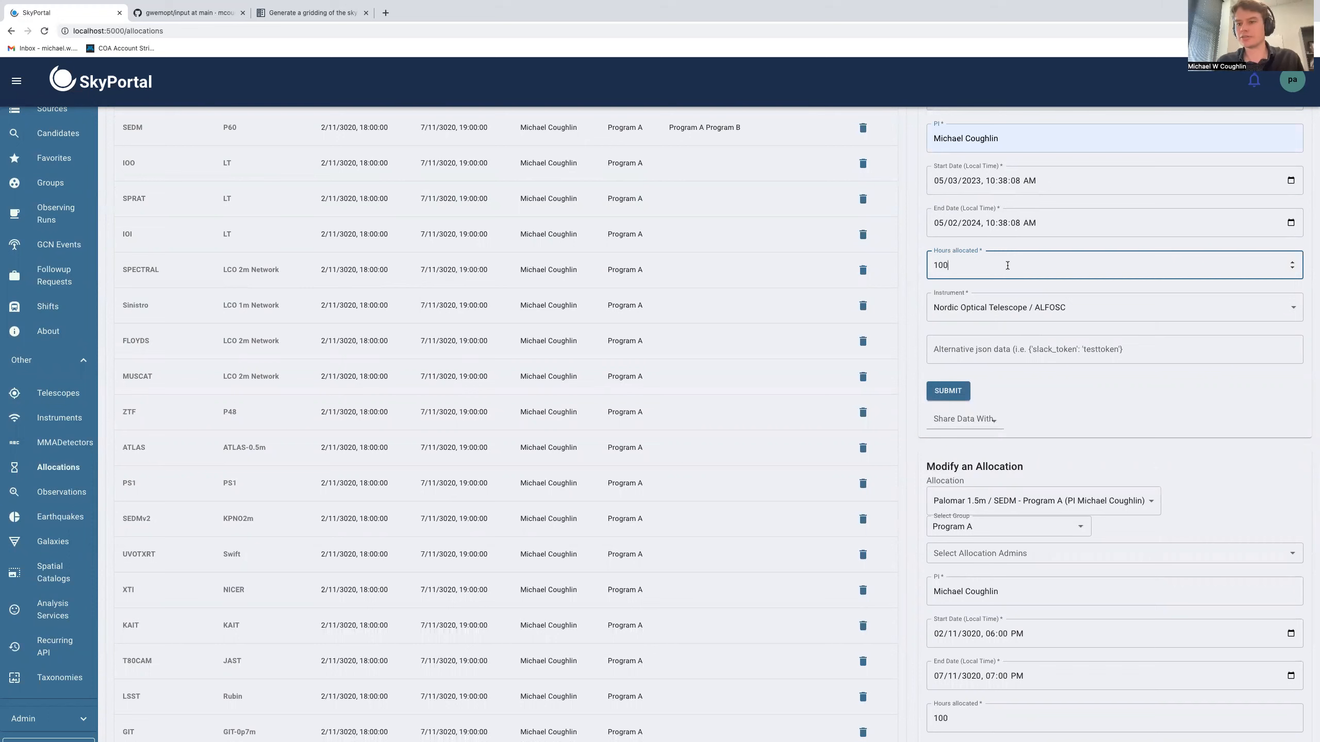
Choose Palomar 1.2m / ZTF2 as the allocation's instrument and submit the new allocation
left_click(996, 308)
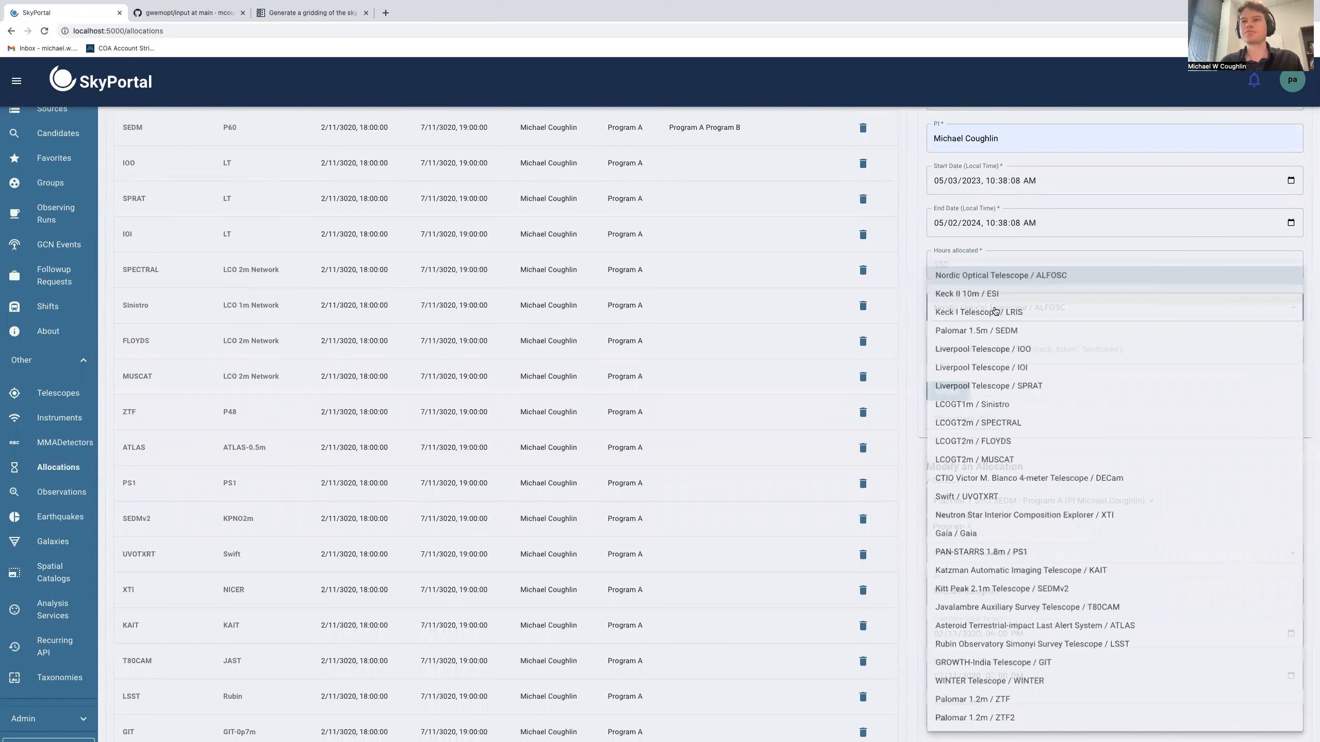
left_click(1008, 720)
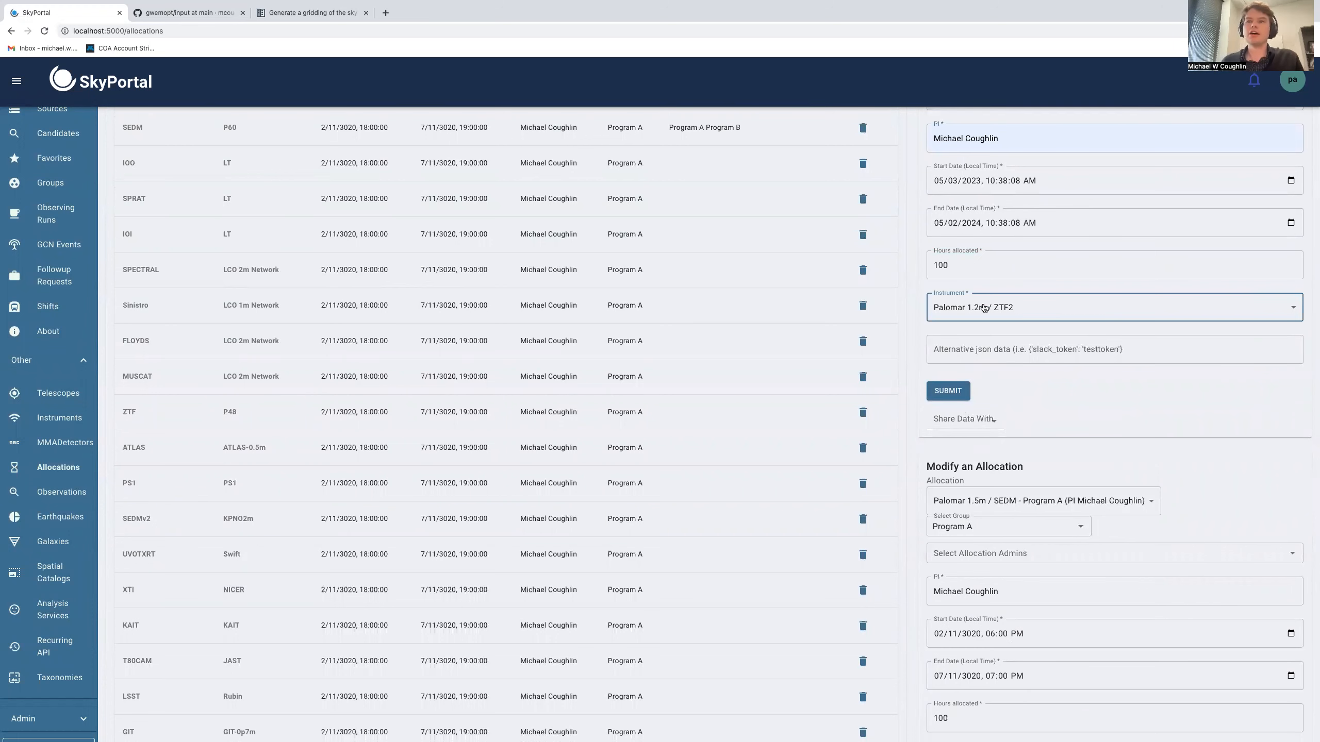
scroll(998, 348, "up", 1)
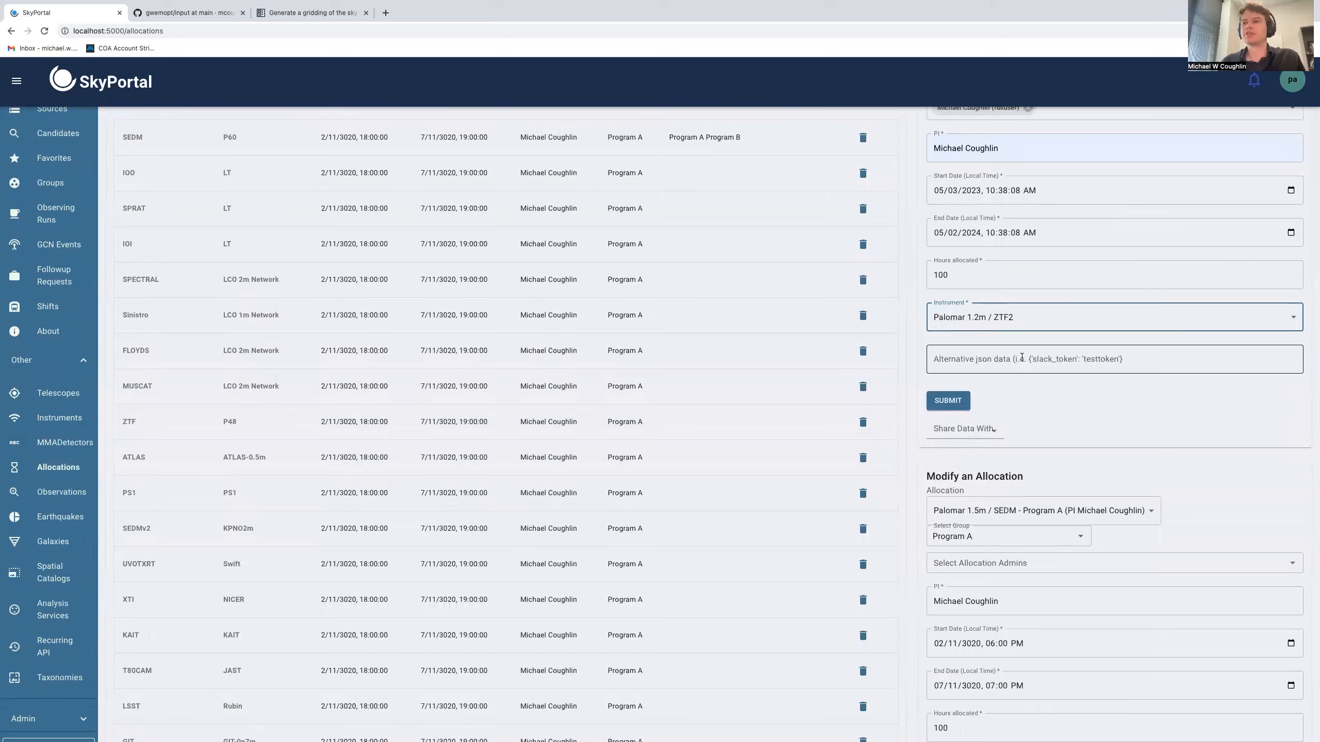
scroll(1030, 357, "up", 3)
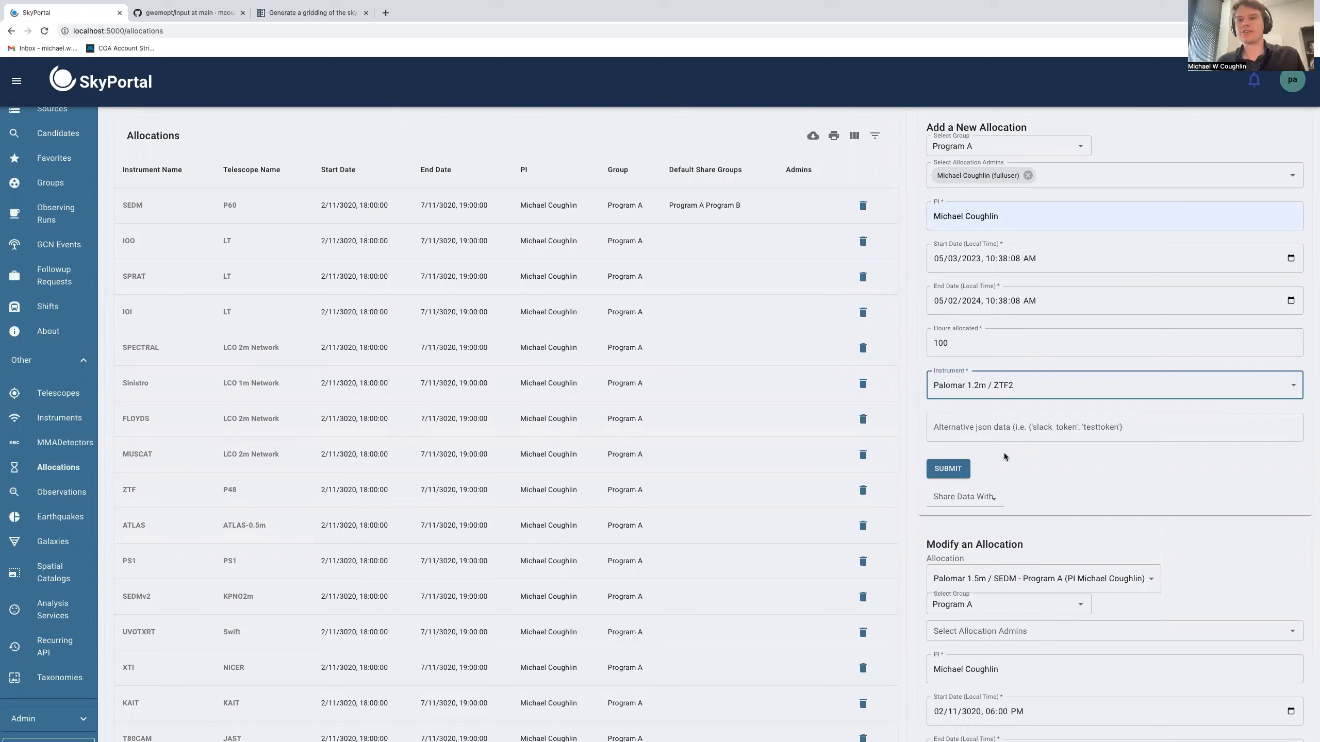
left_click(948, 469)
Examine the allocations table and the allocation options for a new default observation plan
scroll(804, 561, "down", 8)
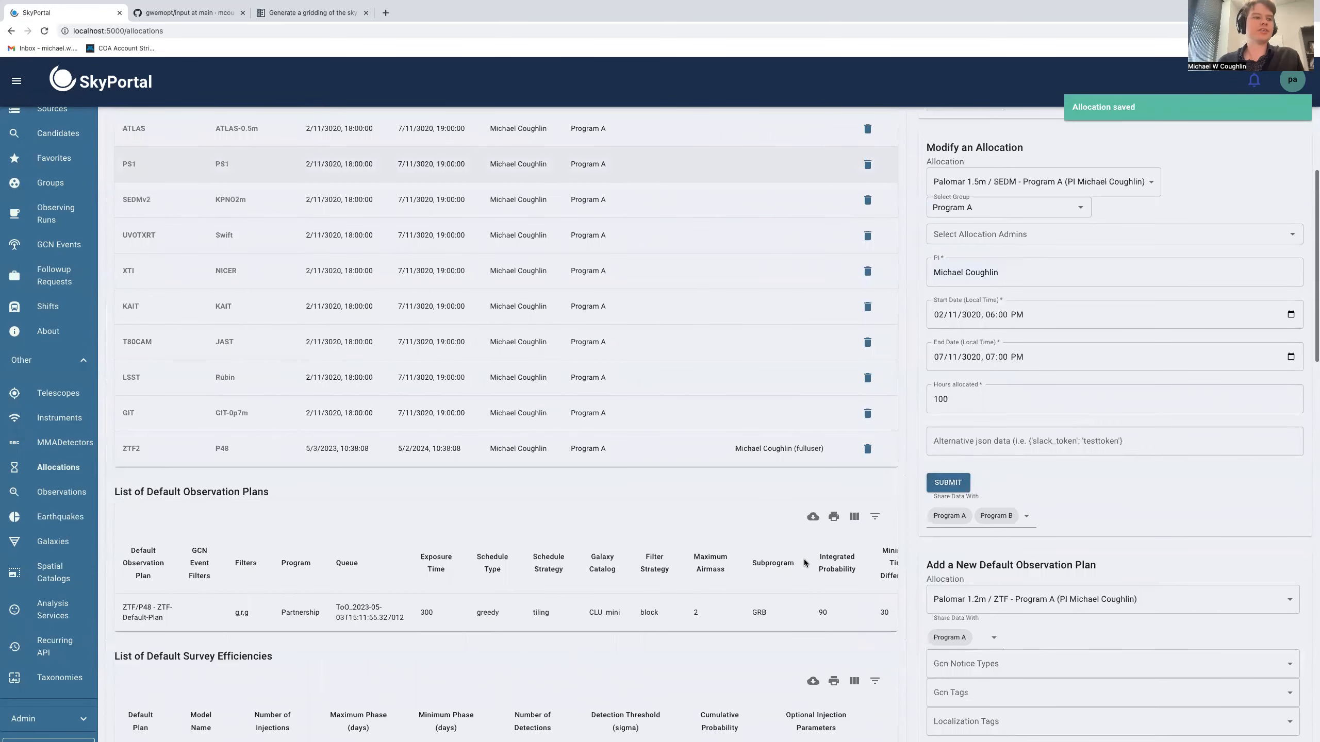
scroll(804, 563, "down", 4)
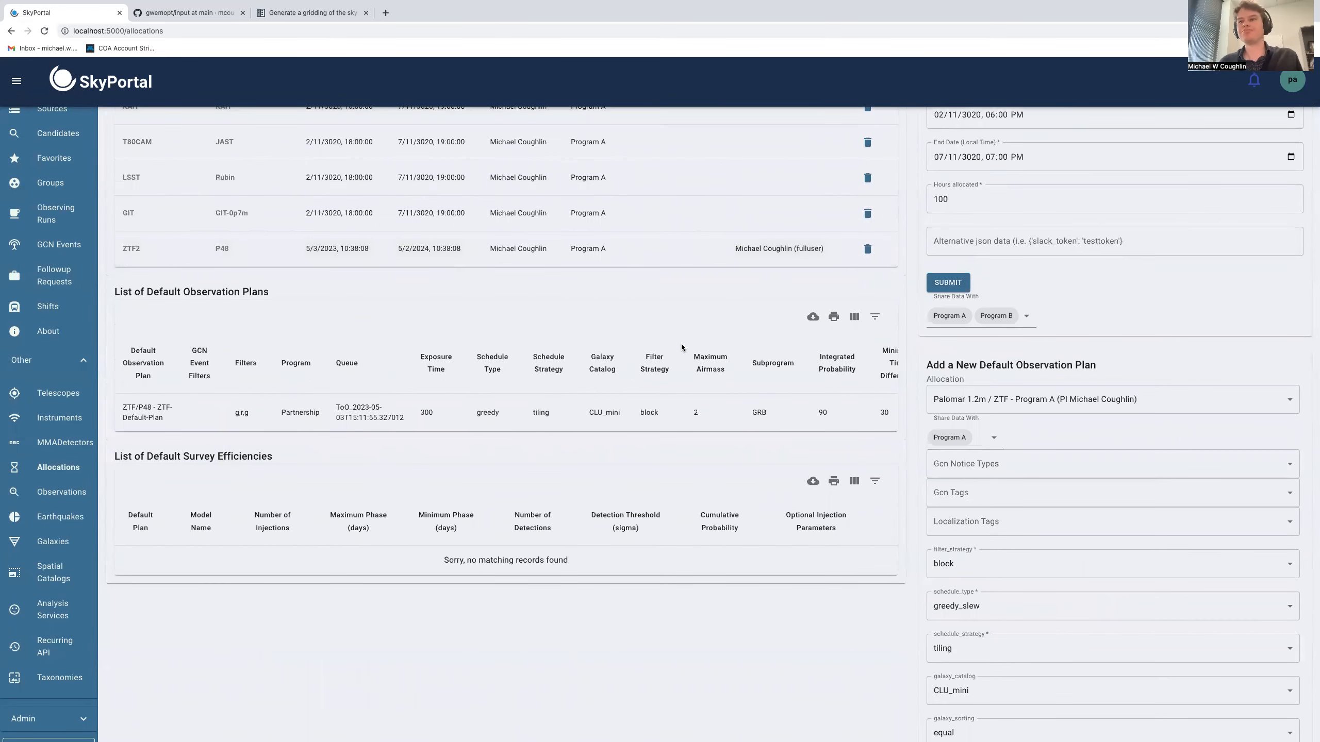
scroll(779, 379, "down", 2)
left_click(971, 305)
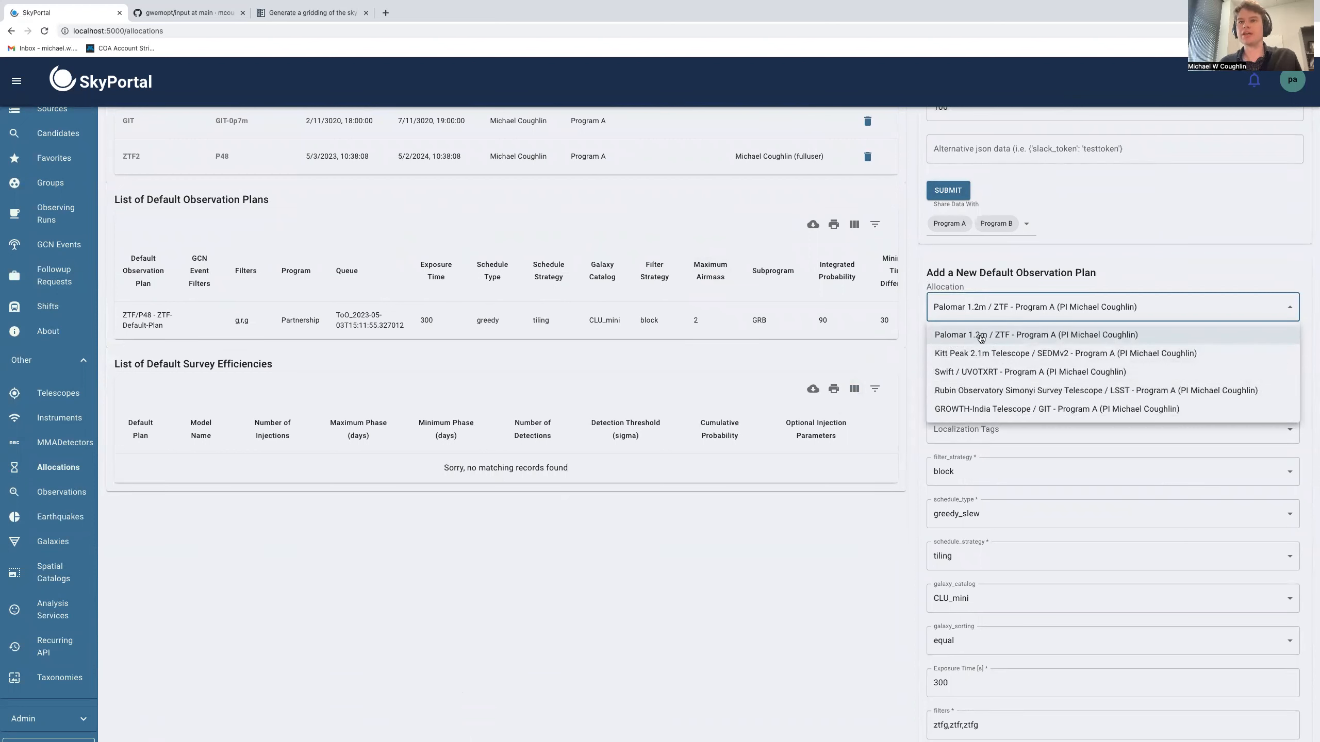
left_click(1002, 277)
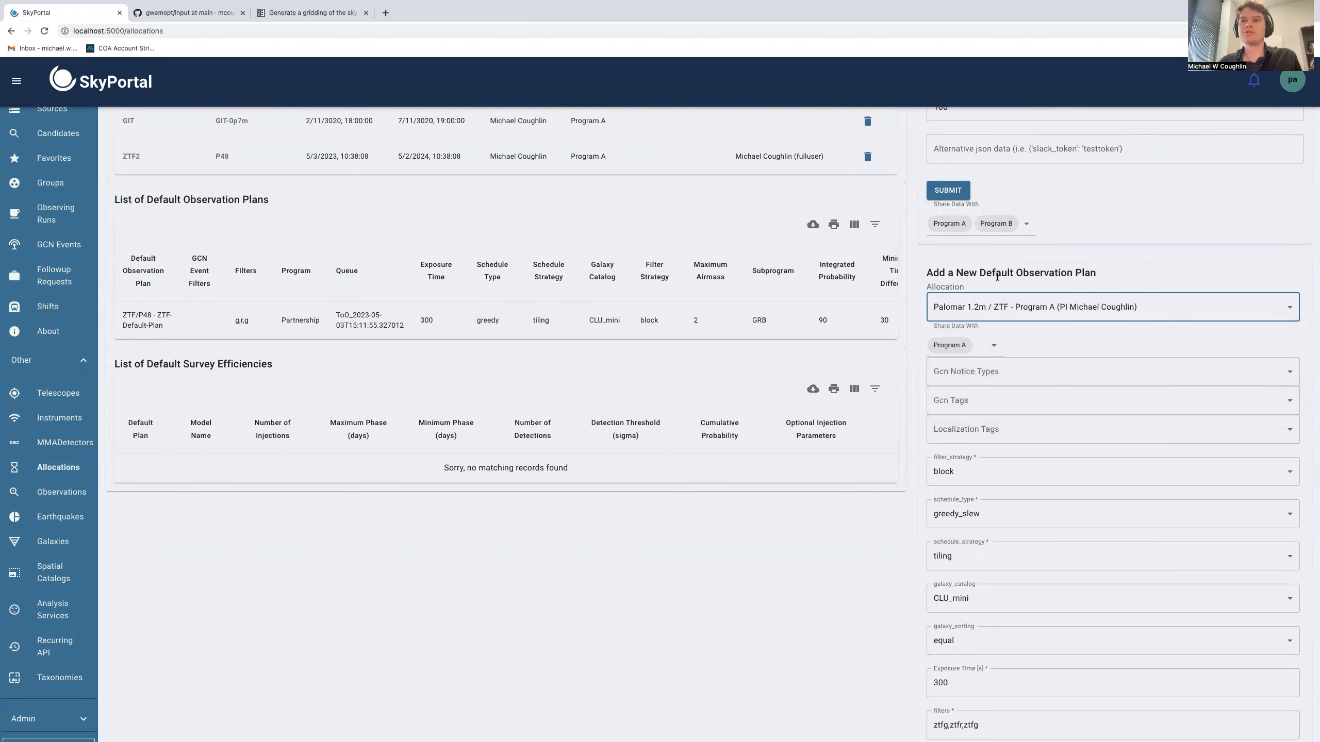
scroll(771, 208, "up", 1)
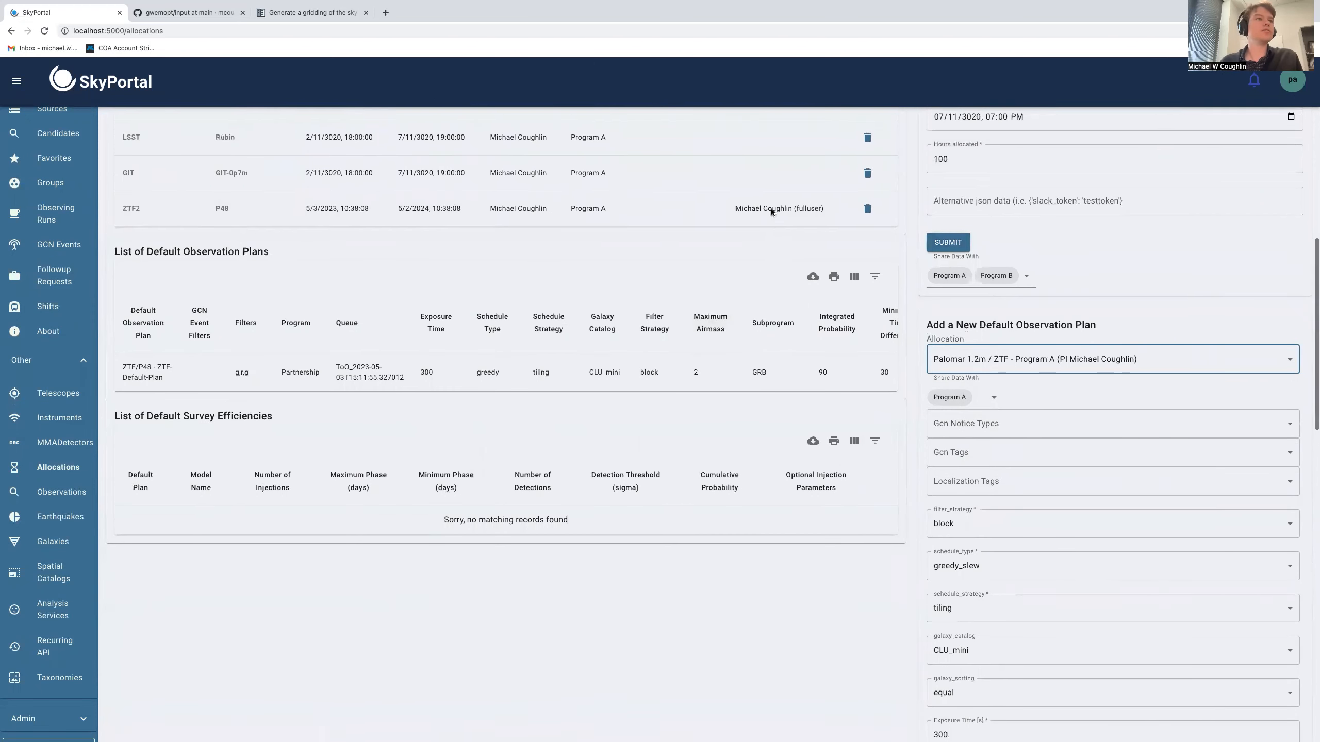
left_click(342, 30)
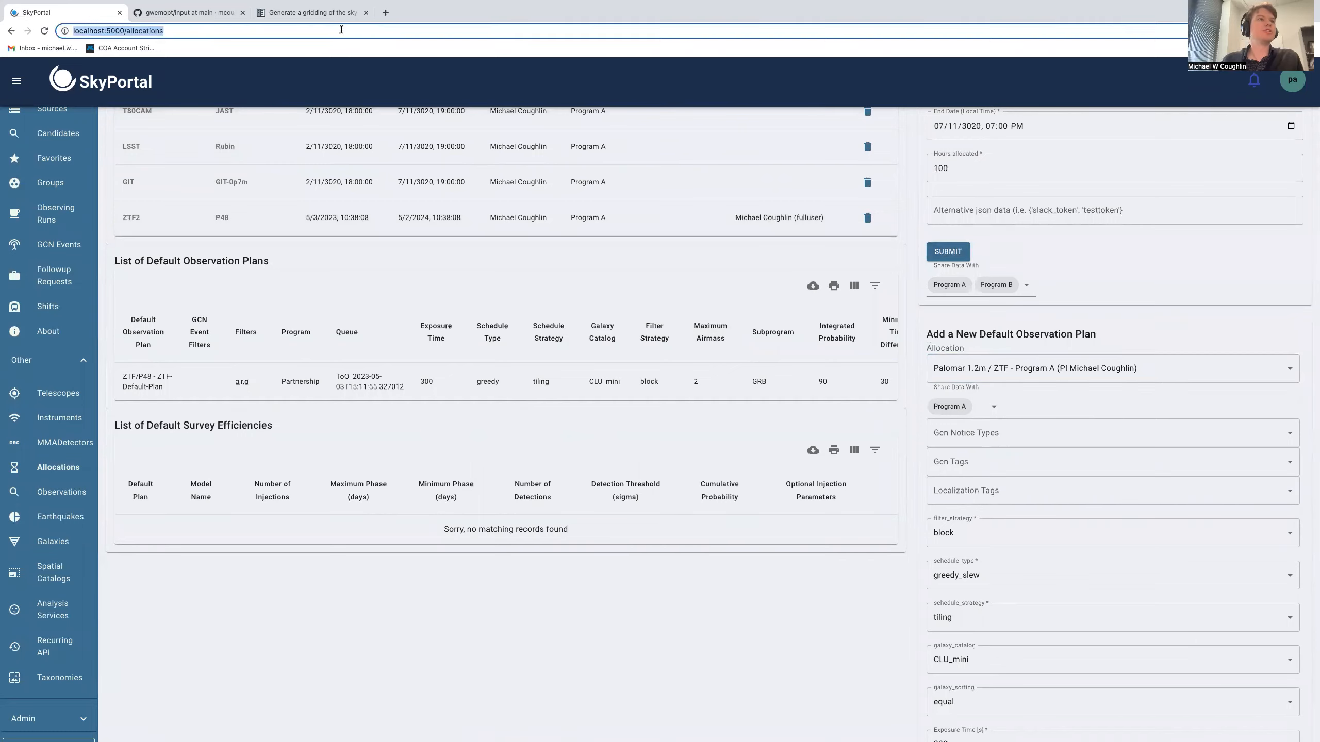
Reload the allocations page and choose the Palomar 1.2m / ZTF2 allocation for a new default observation plan
key("Return")
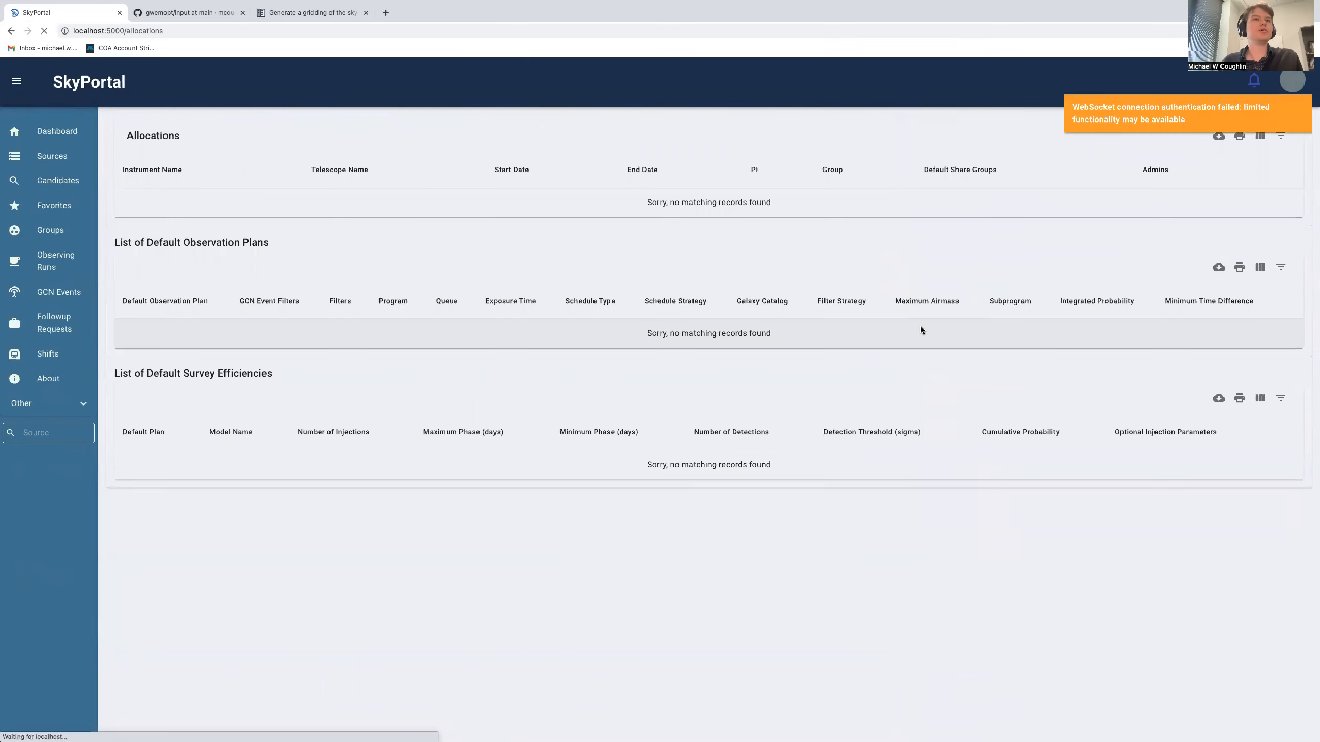
scroll(1027, 383, "down", 8)
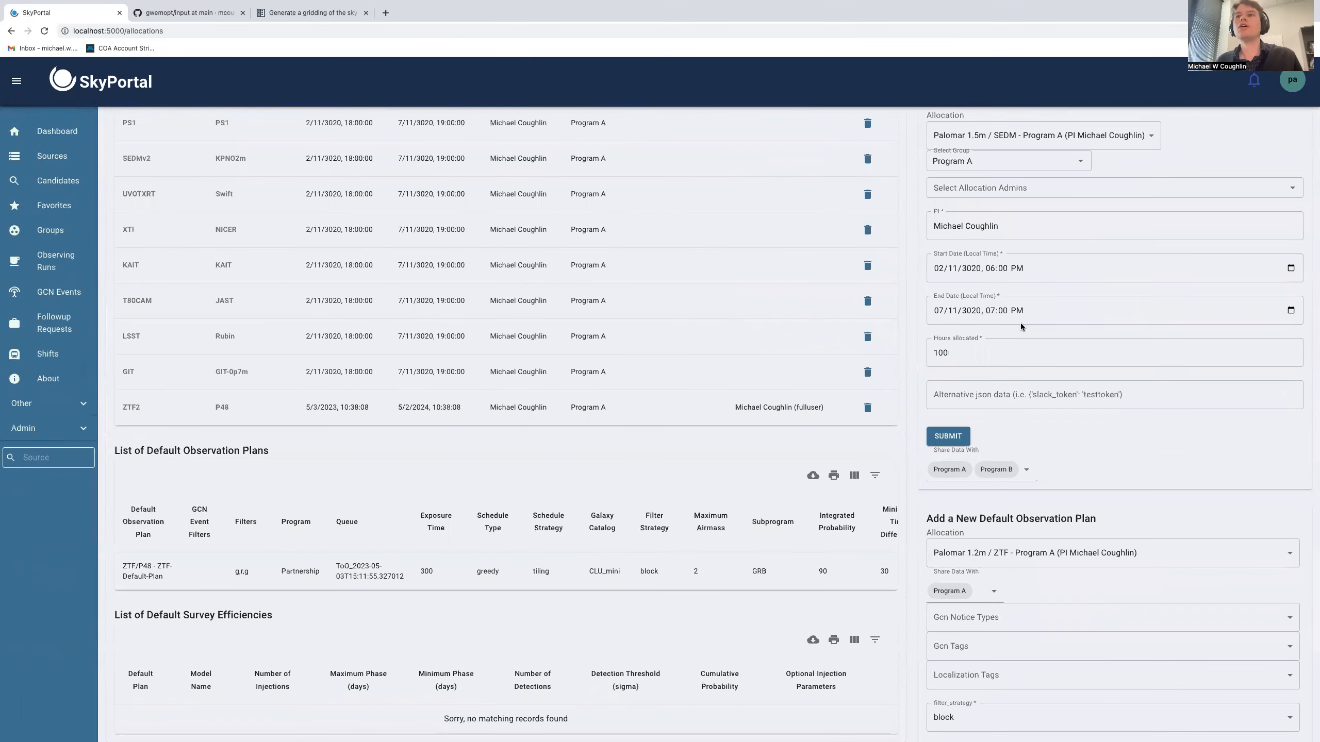
left_click(1006, 191)
scroll(988, 311, "down", 4)
scroll(986, 376, "down", 3)
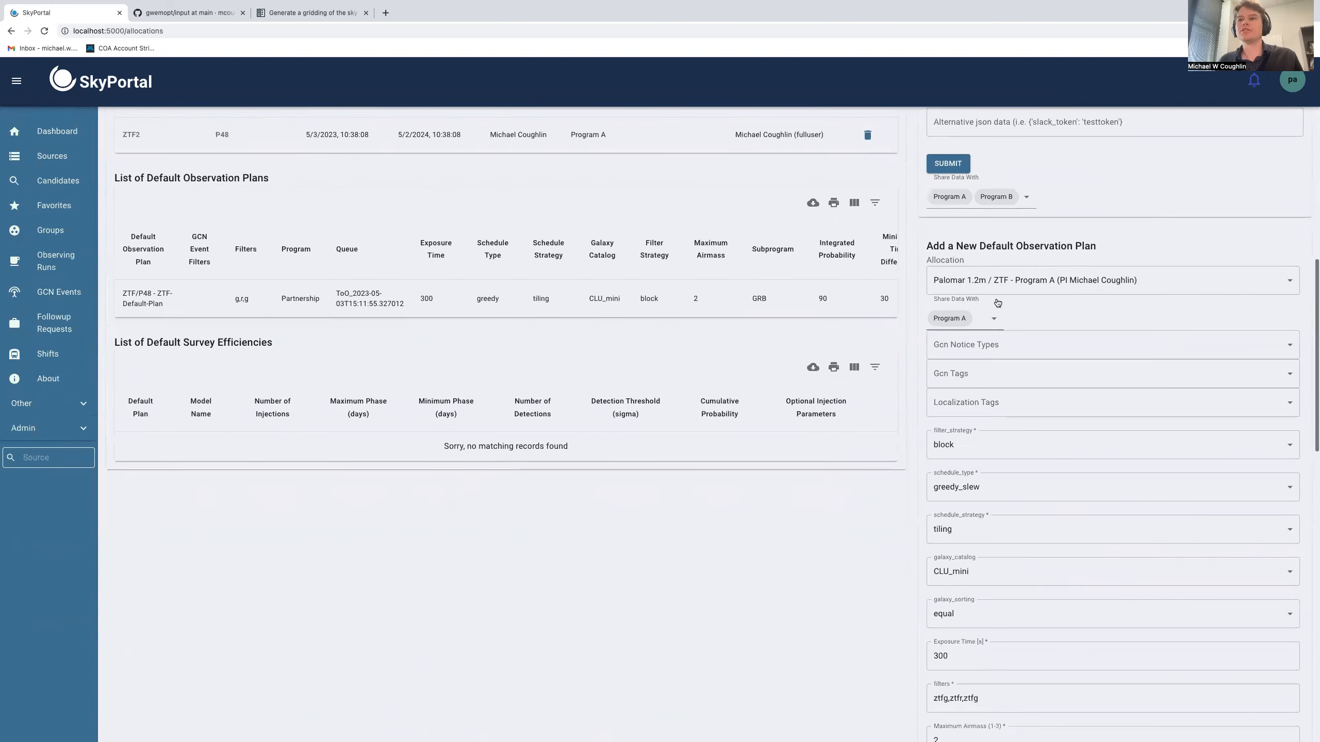
left_click(994, 281)
left_click(998, 400)
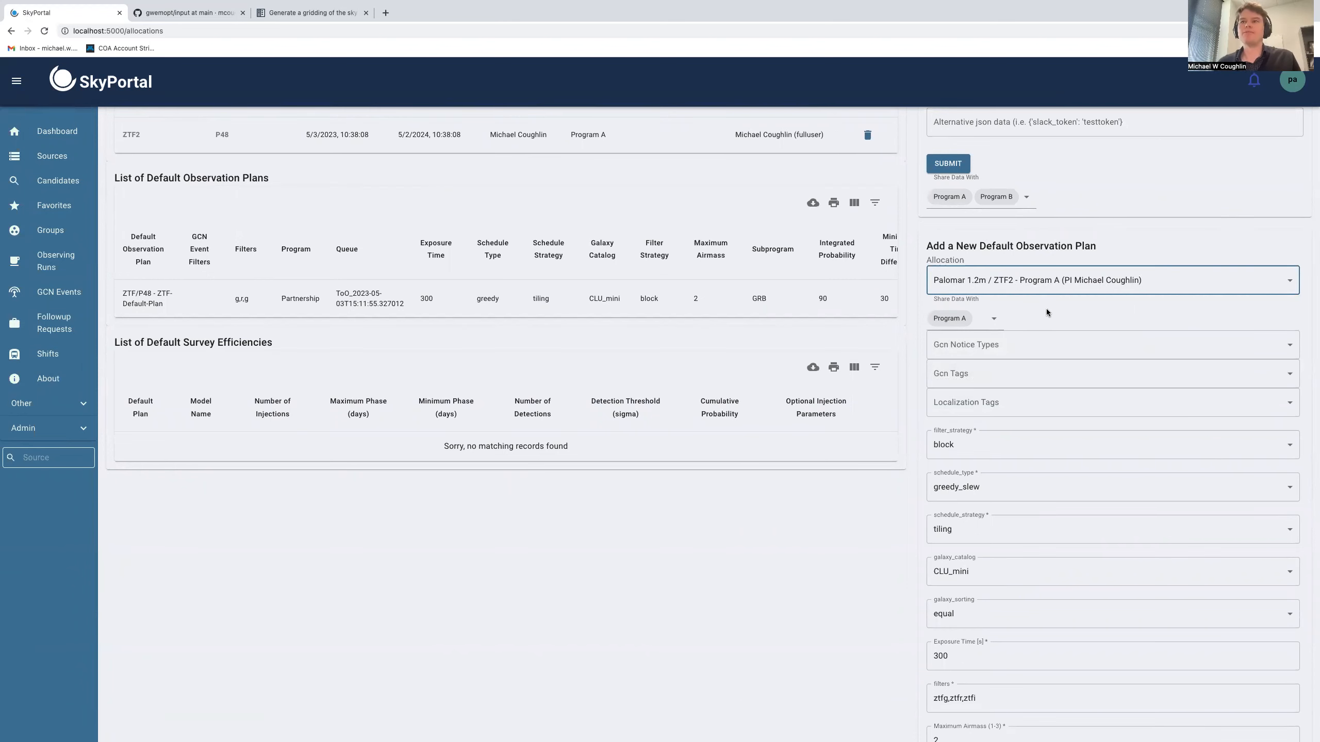
Select FERMI_GBM_FLT_POS and FERMI_GBM_GND_POS as the plan's GCN notice types
scroll(1046, 281, "down", 2)
scroll(1087, 251, "down", 2)
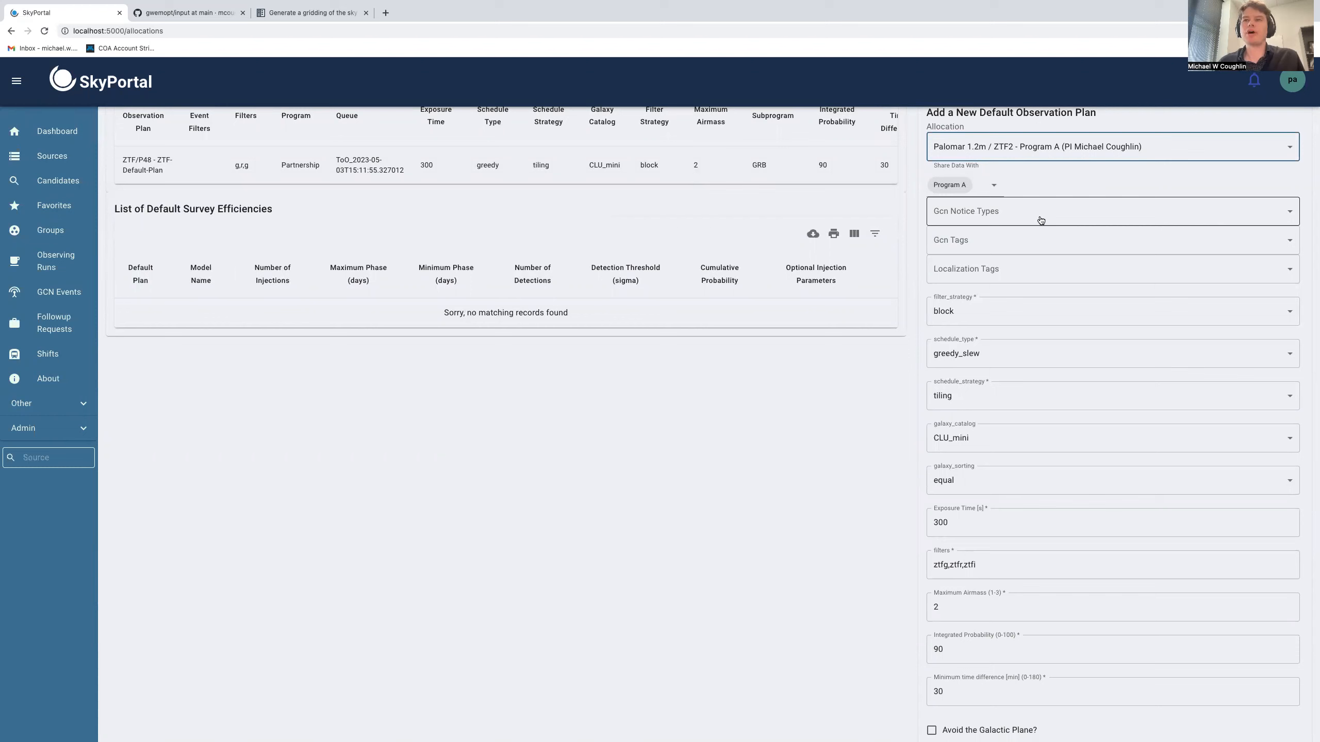
left_click(1038, 220)
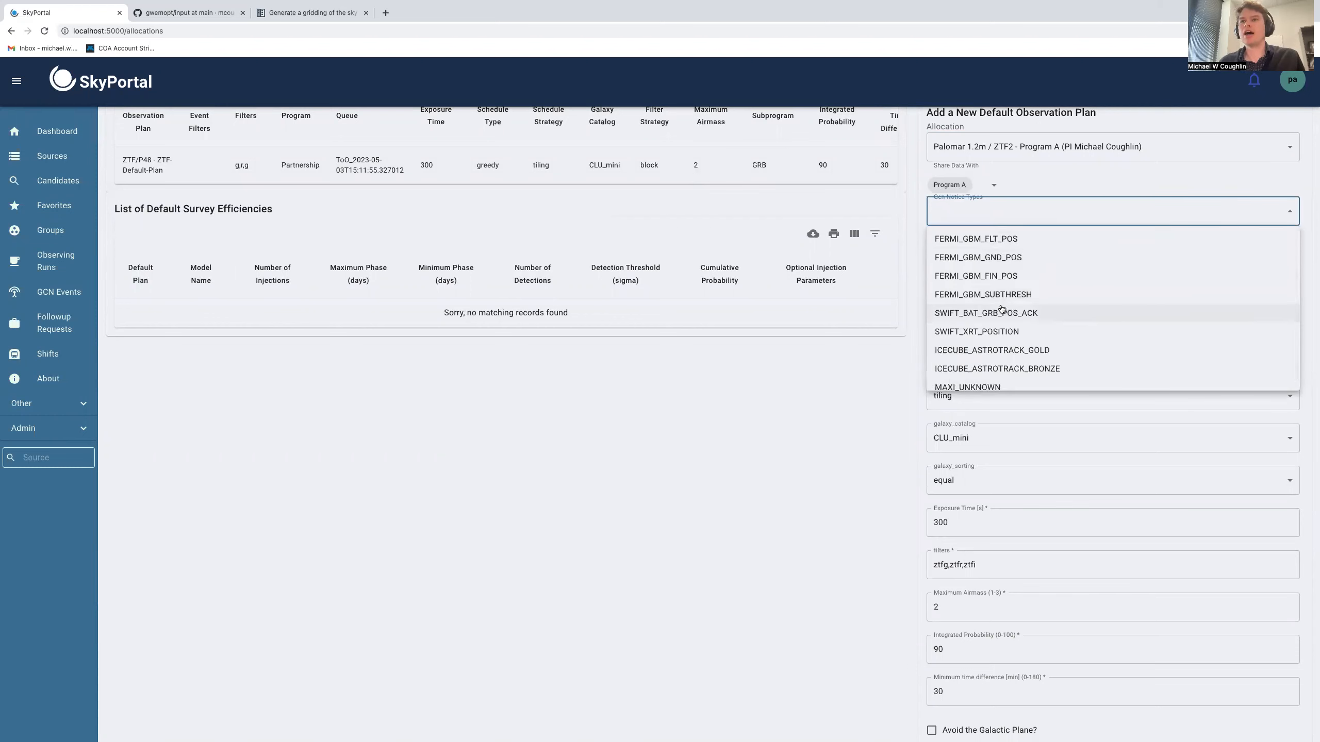
left_click(853, 353)
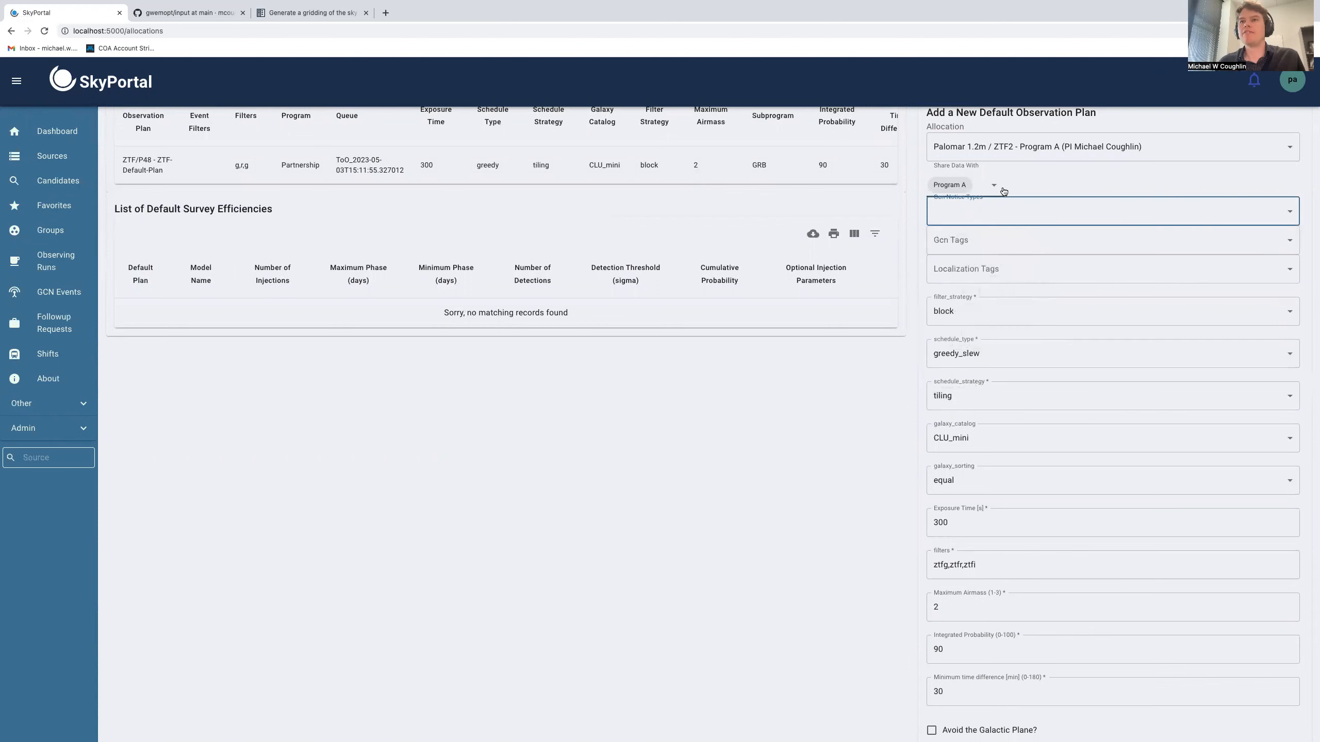
left_click(992, 210)
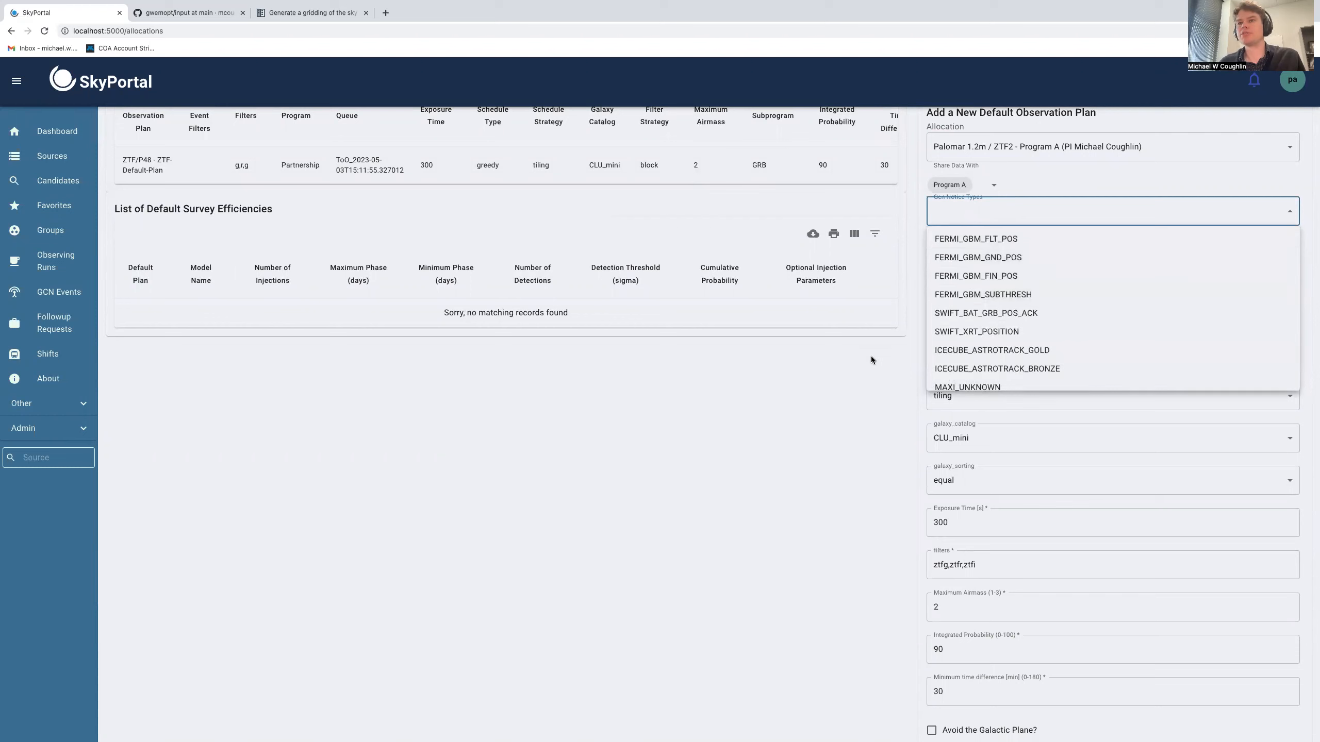
left_click(969, 244)
left_click(971, 257)
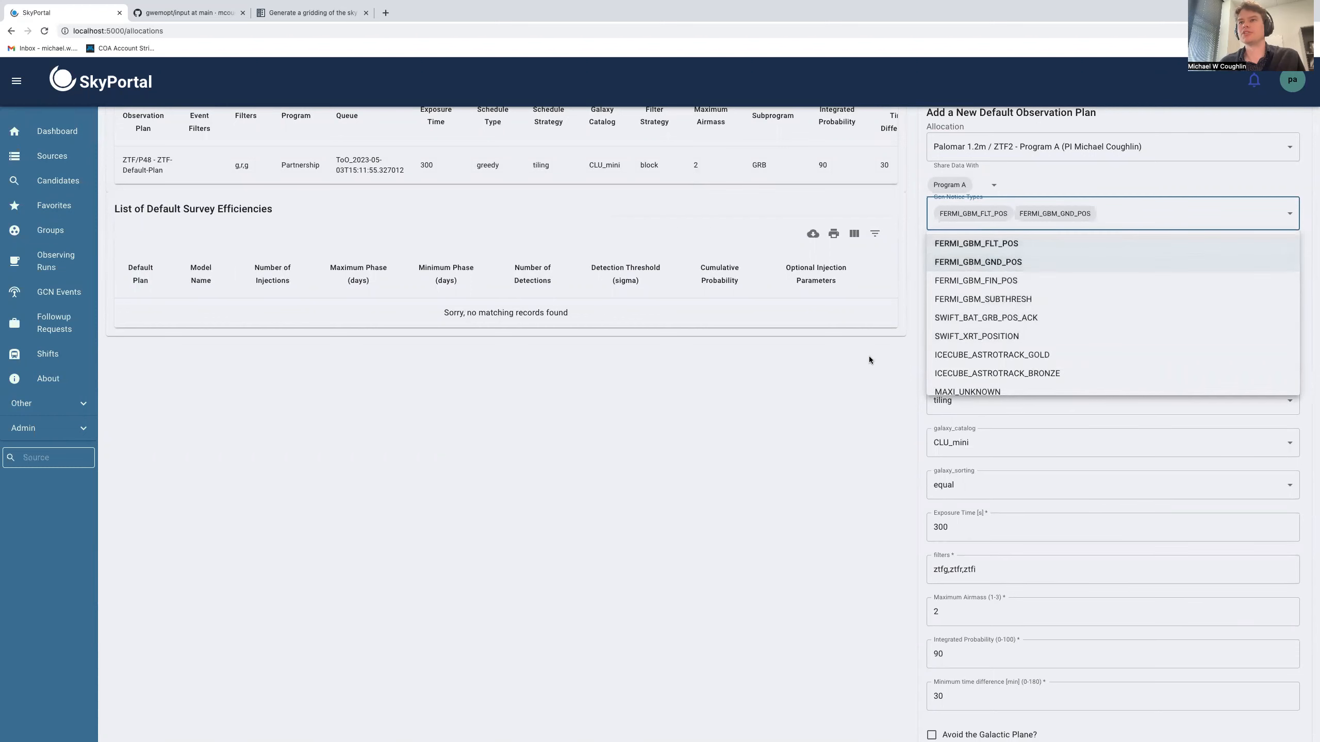
left_click(869, 356)
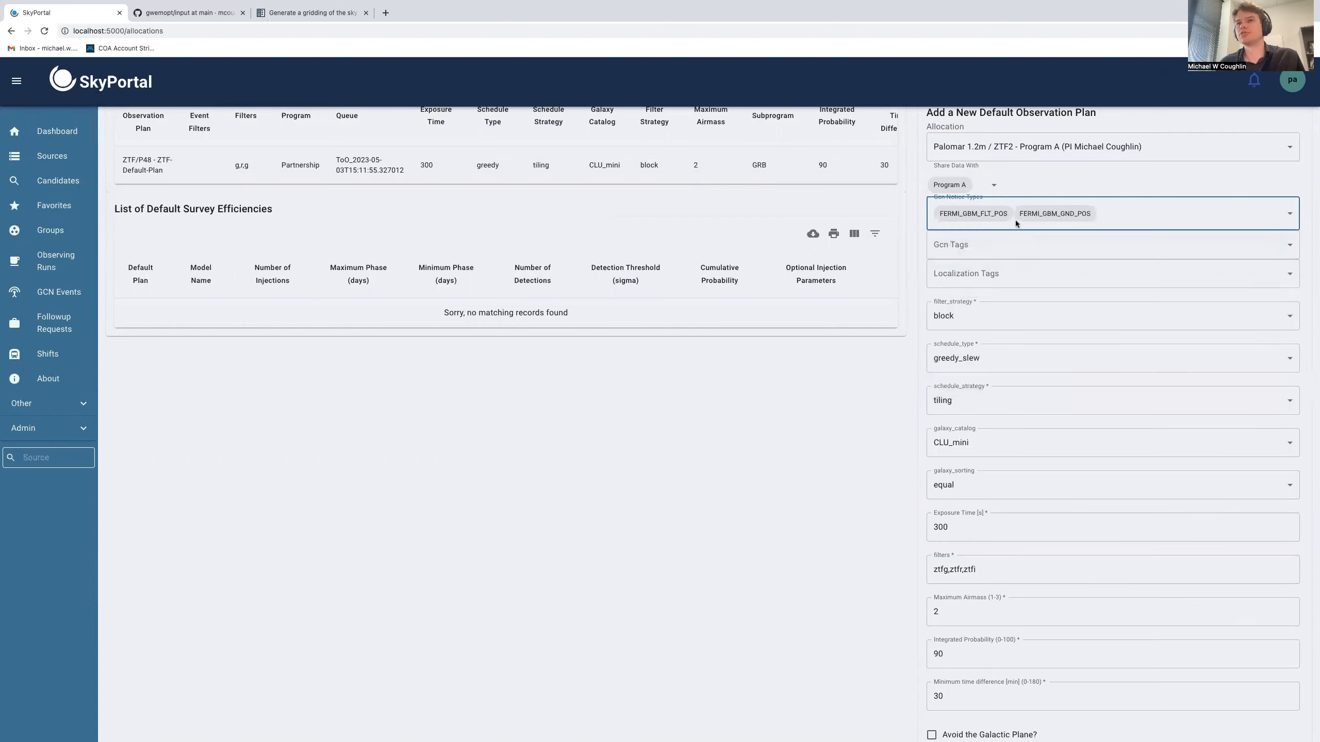
Set the plan's GCN tag to GRB and its localization tag to < 500 sq. deg
left_click(999, 246)
scroll(986, 343, "down", 2)
scroll(986, 345, "up", 2)
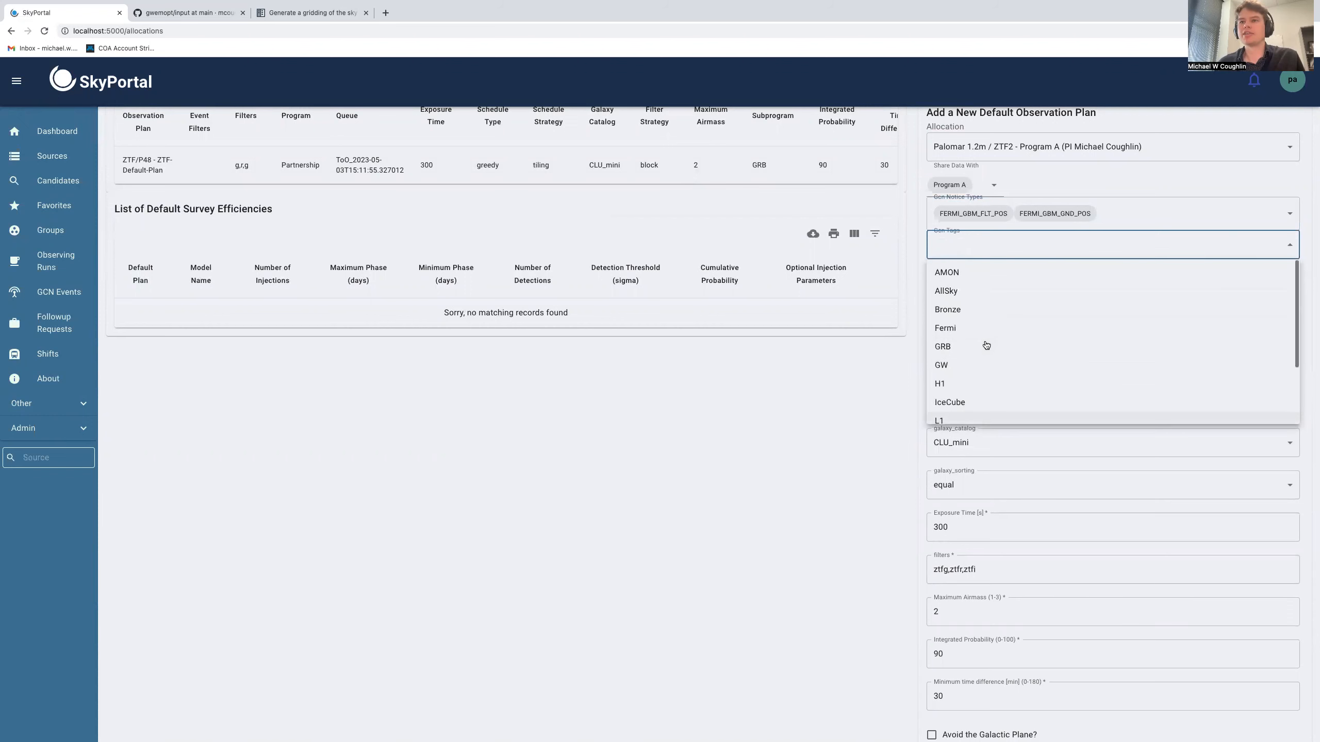
left_click(964, 349)
scroll(956, 375, "down", 3)
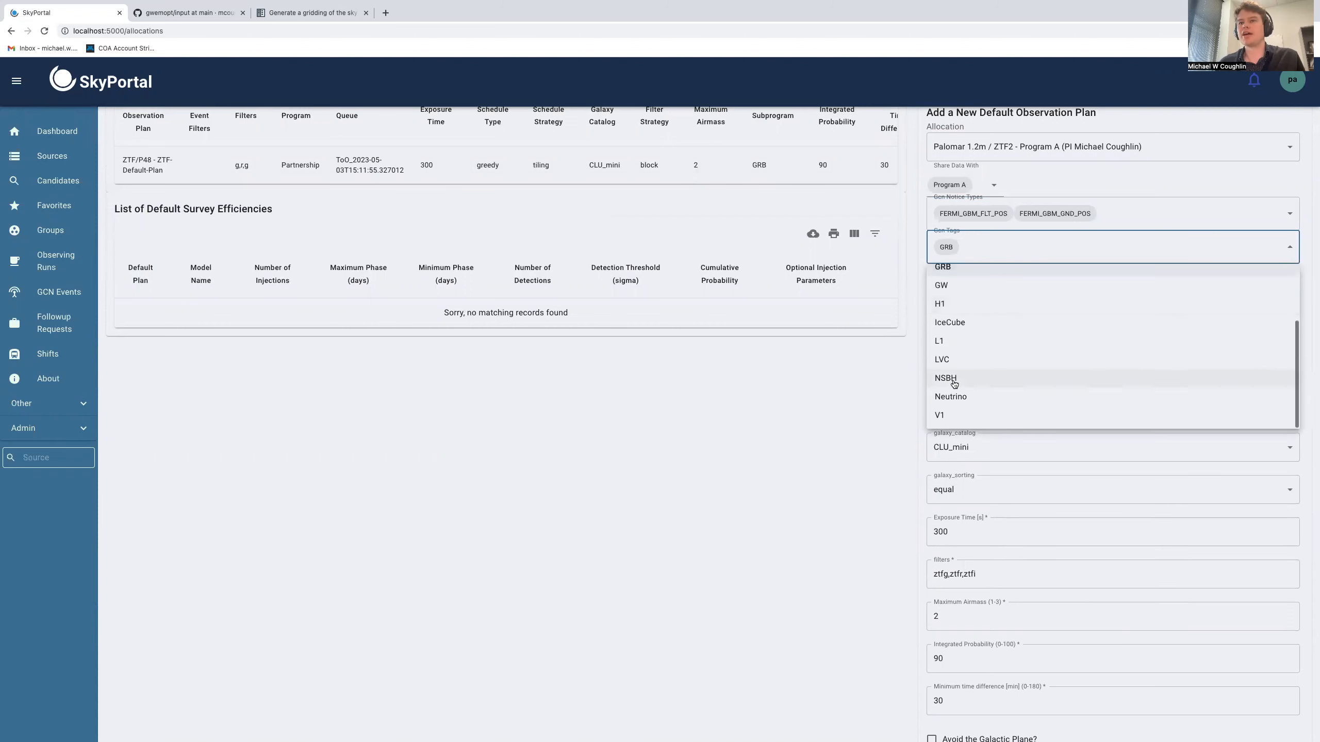
left_click(899, 391)
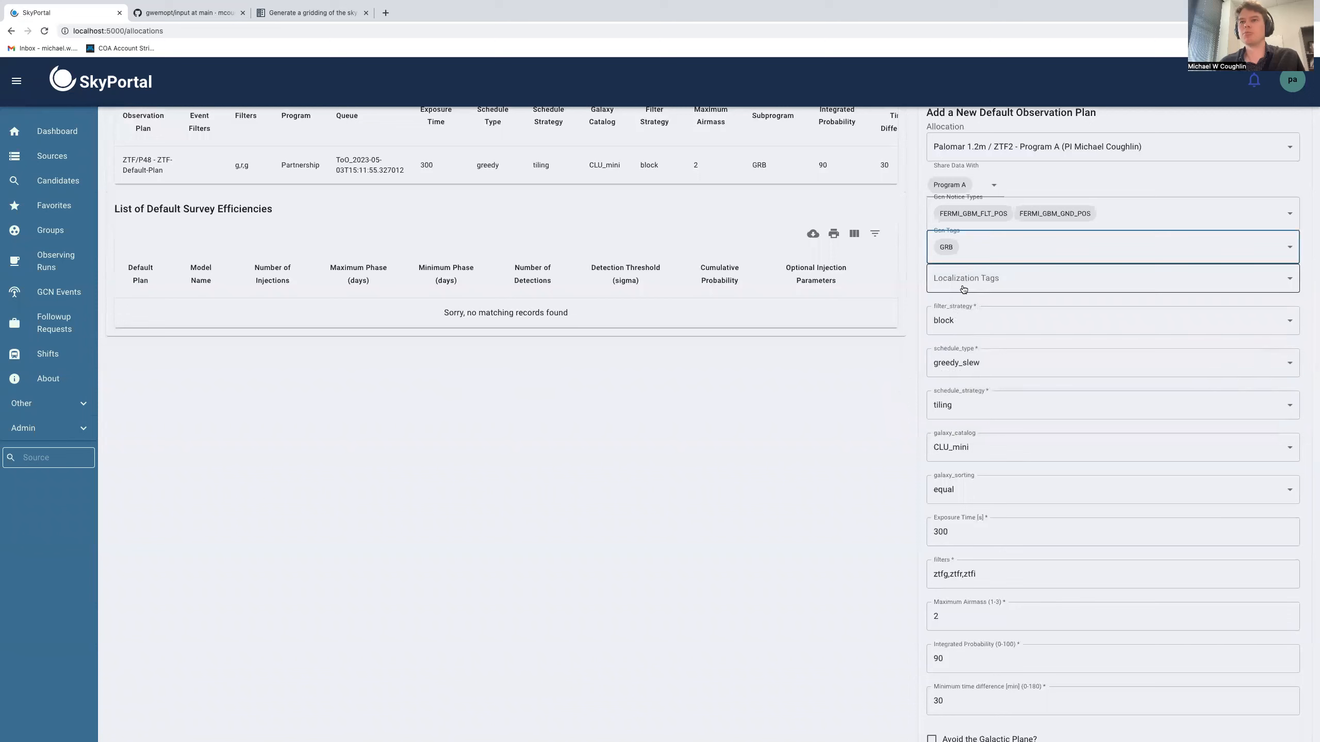
left_click(962, 284)
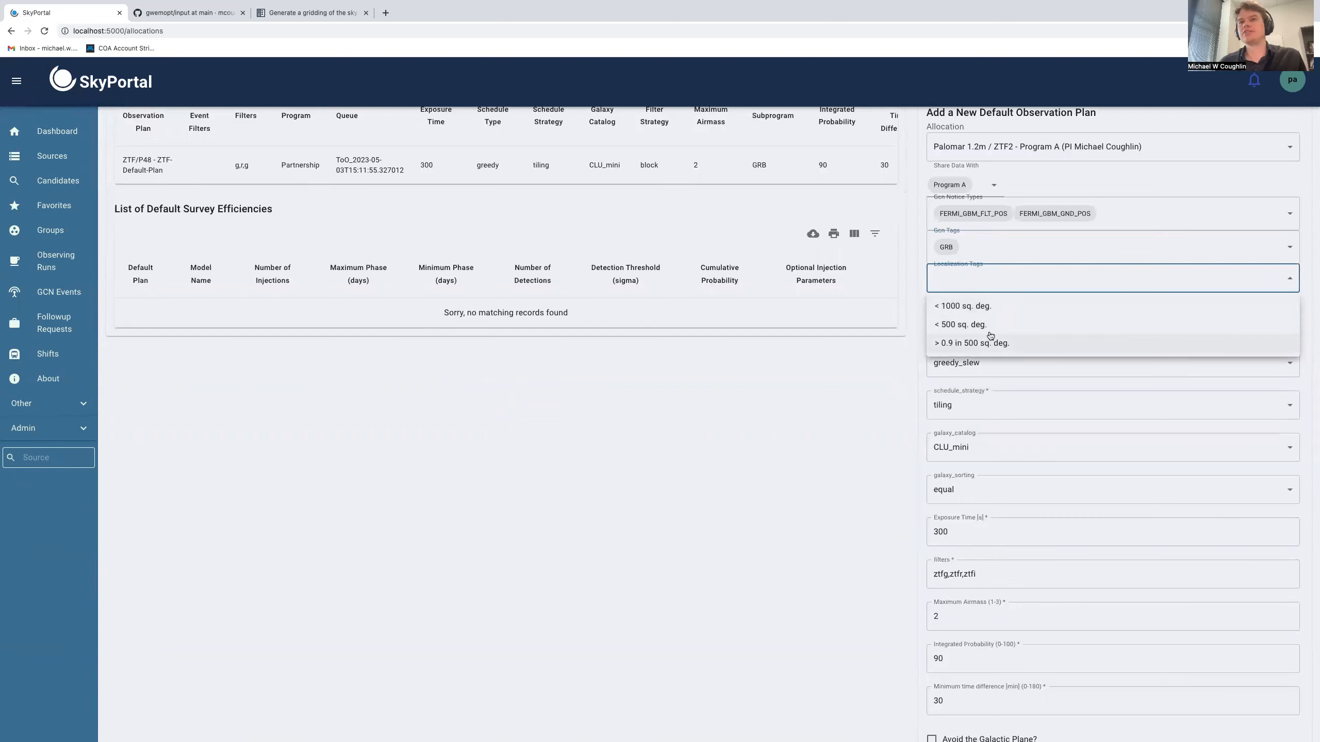
left_click(960, 326)
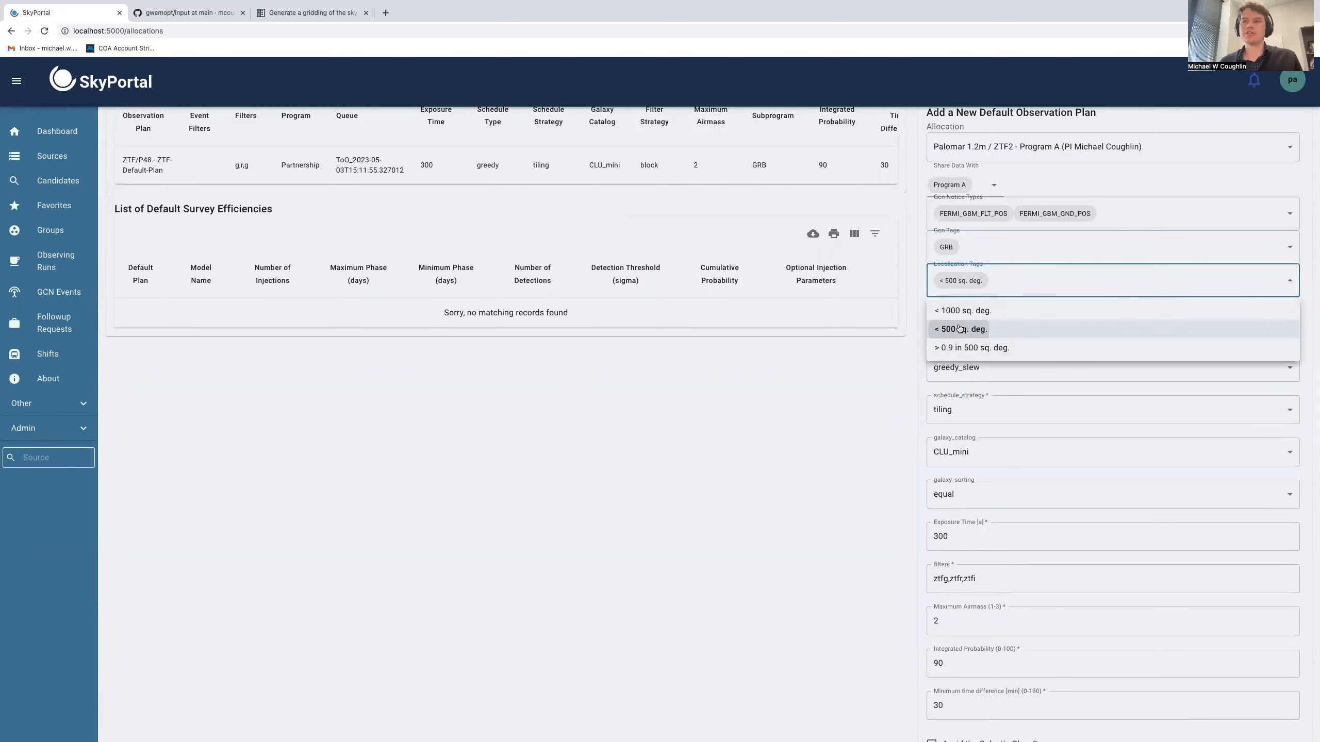
left_click(837, 395)
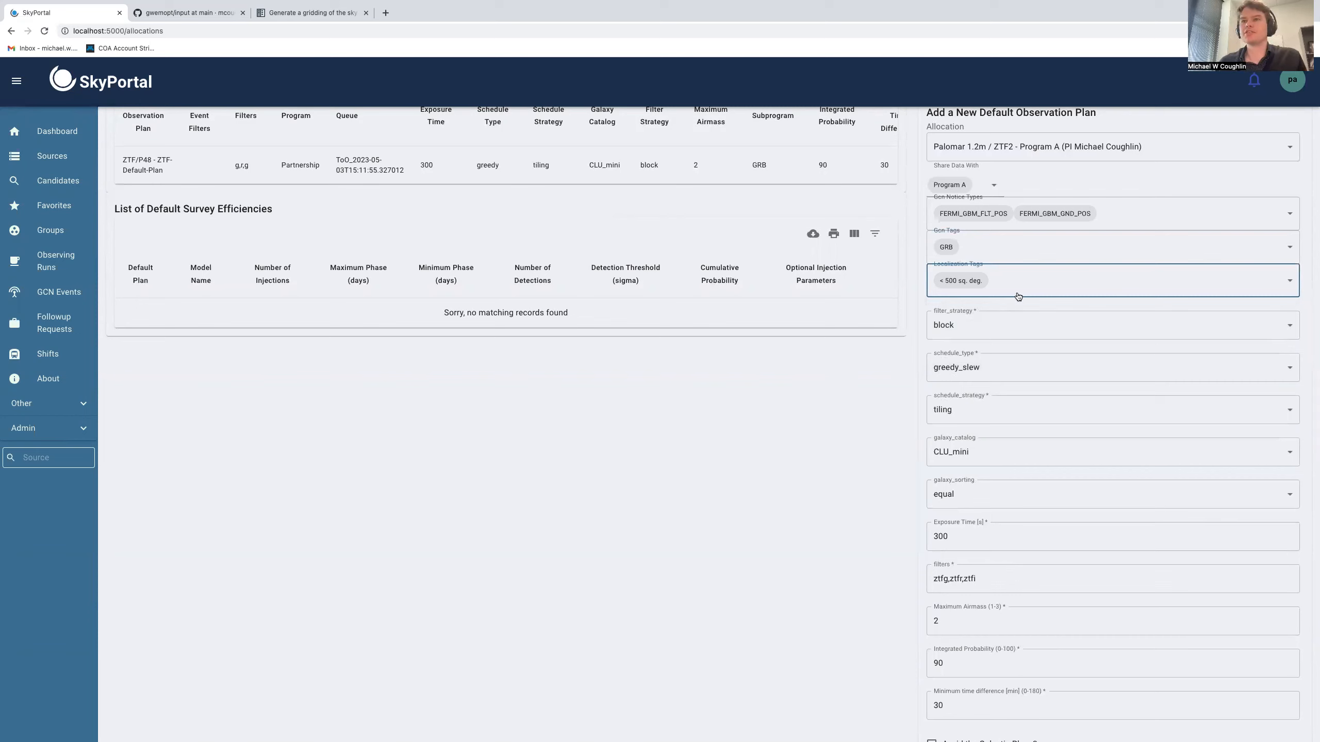
Set the plan's schedule type to greedy, keeping block filter strategy and tiling schedule strategy
left_click(997, 333)
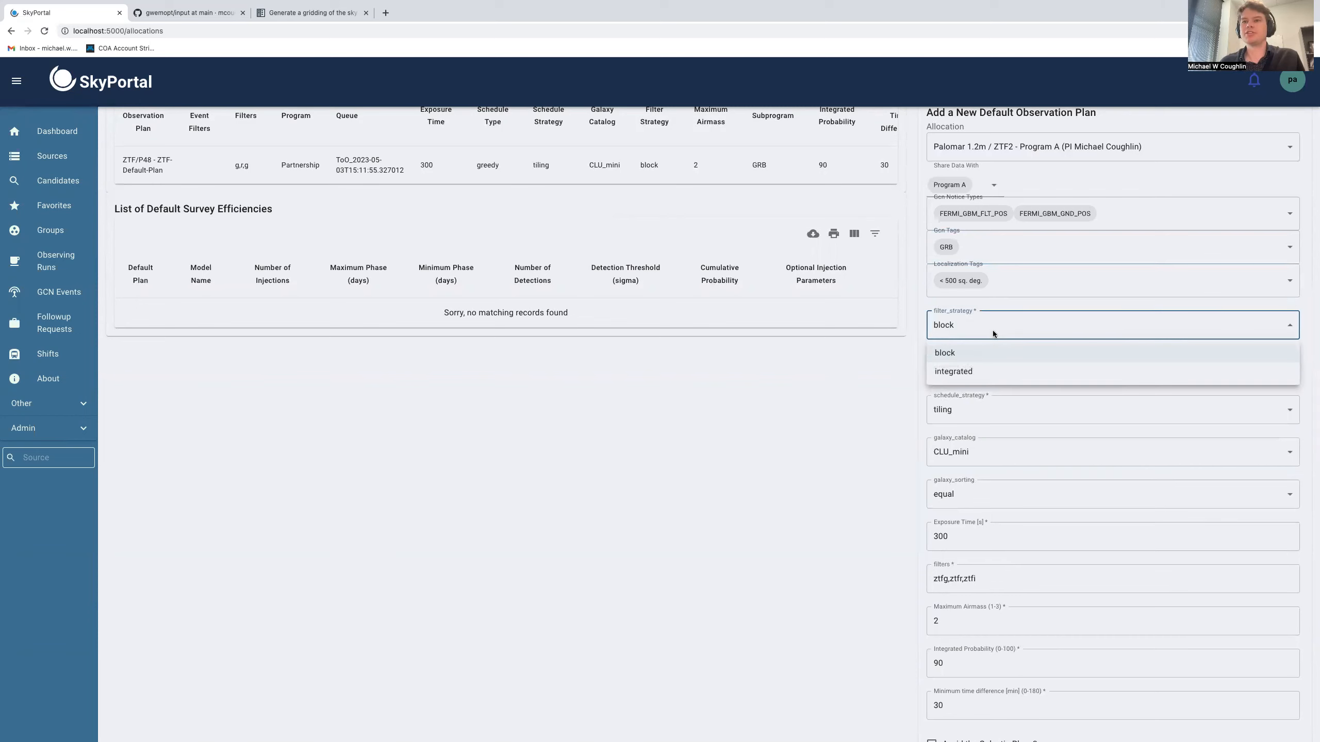
left_click(952, 353)
scroll(857, 375, "down", 3)
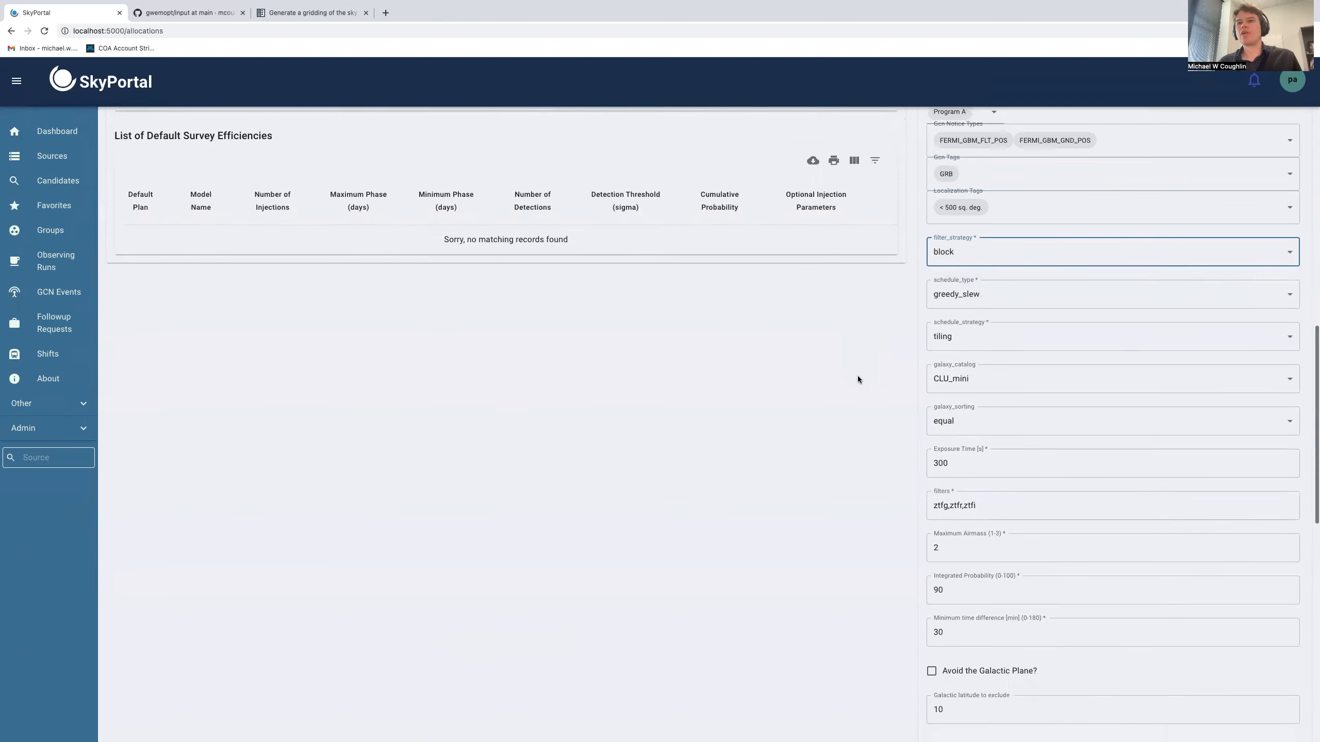
scroll(869, 370, "down", 2)
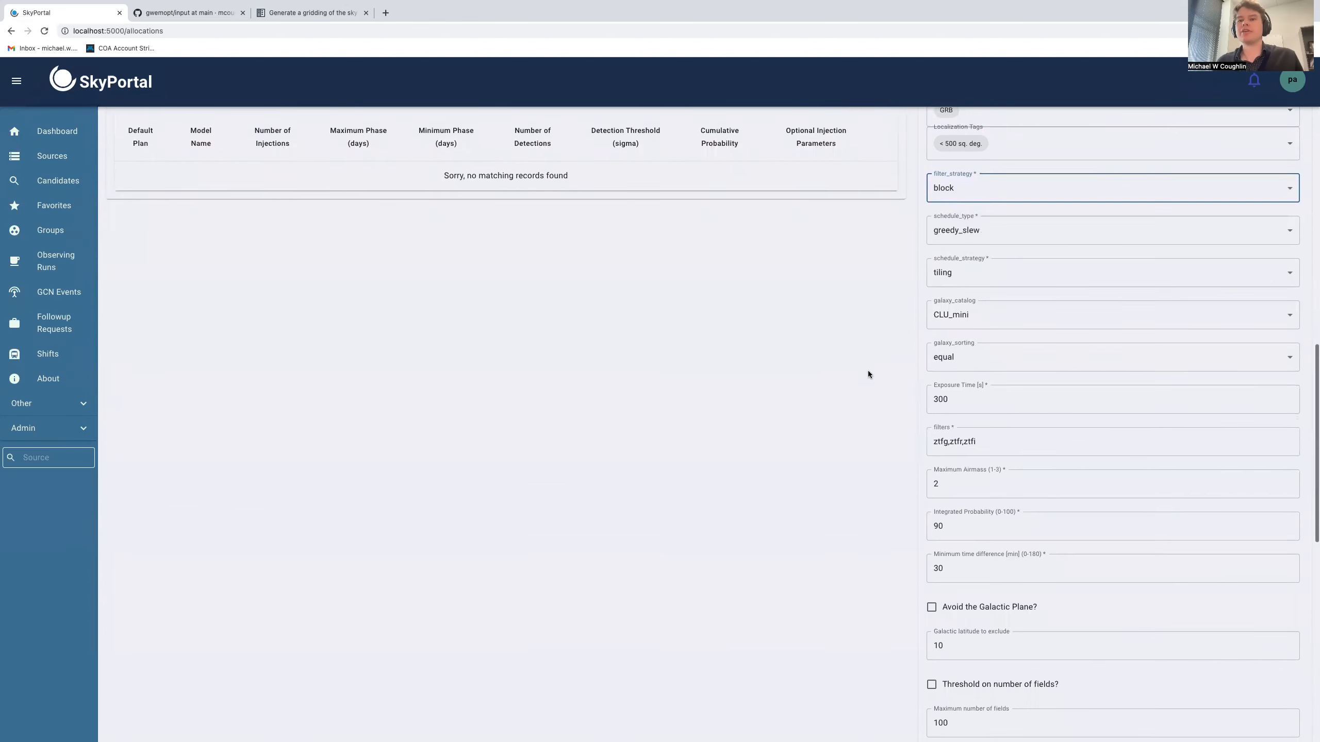
scroll(908, 219, "up", 2)
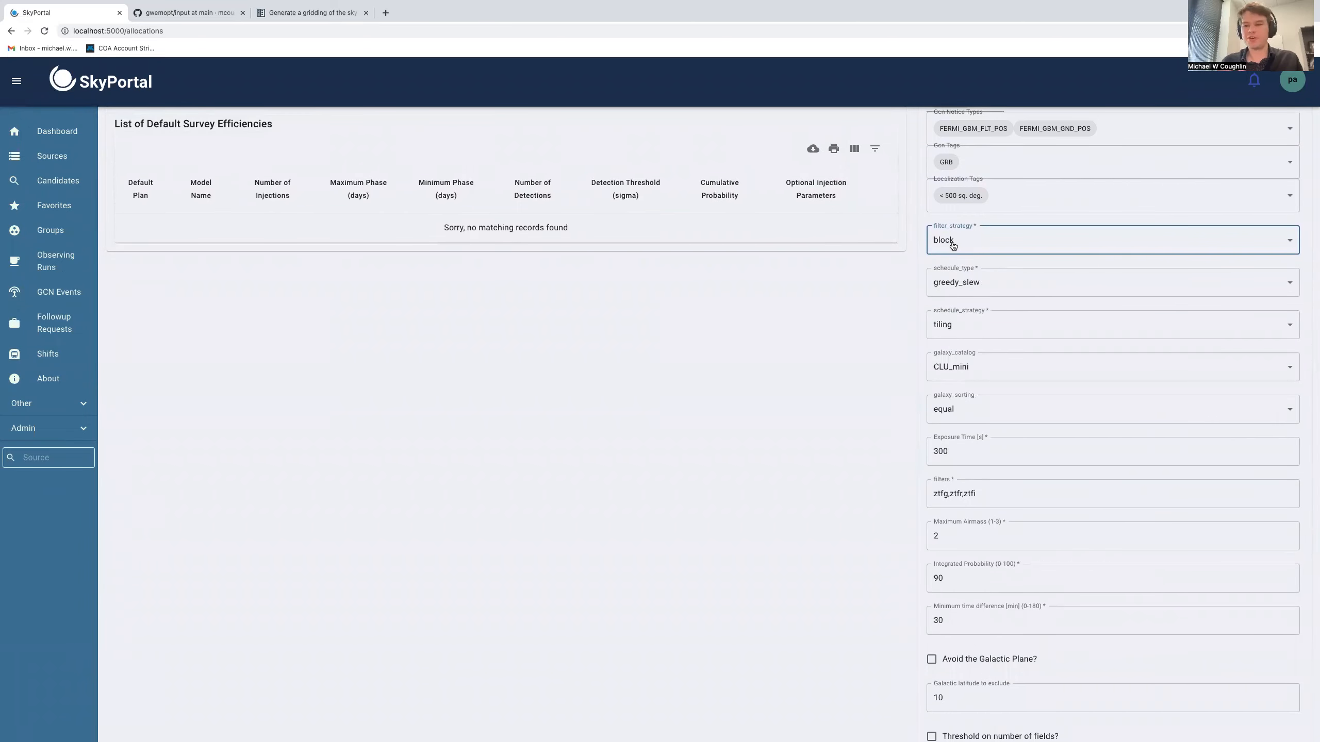
left_click(958, 282)
left_click(947, 309)
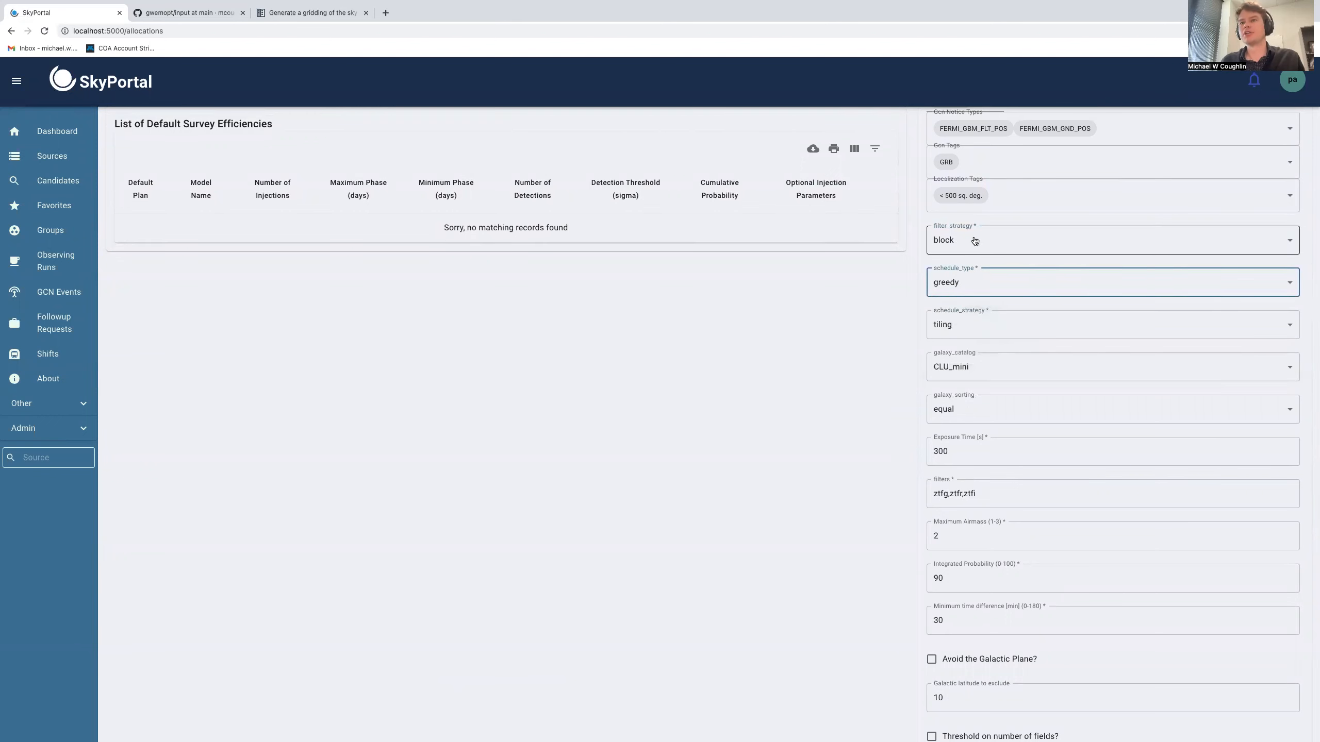
left_click(971, 245)
left_click(971, 245)
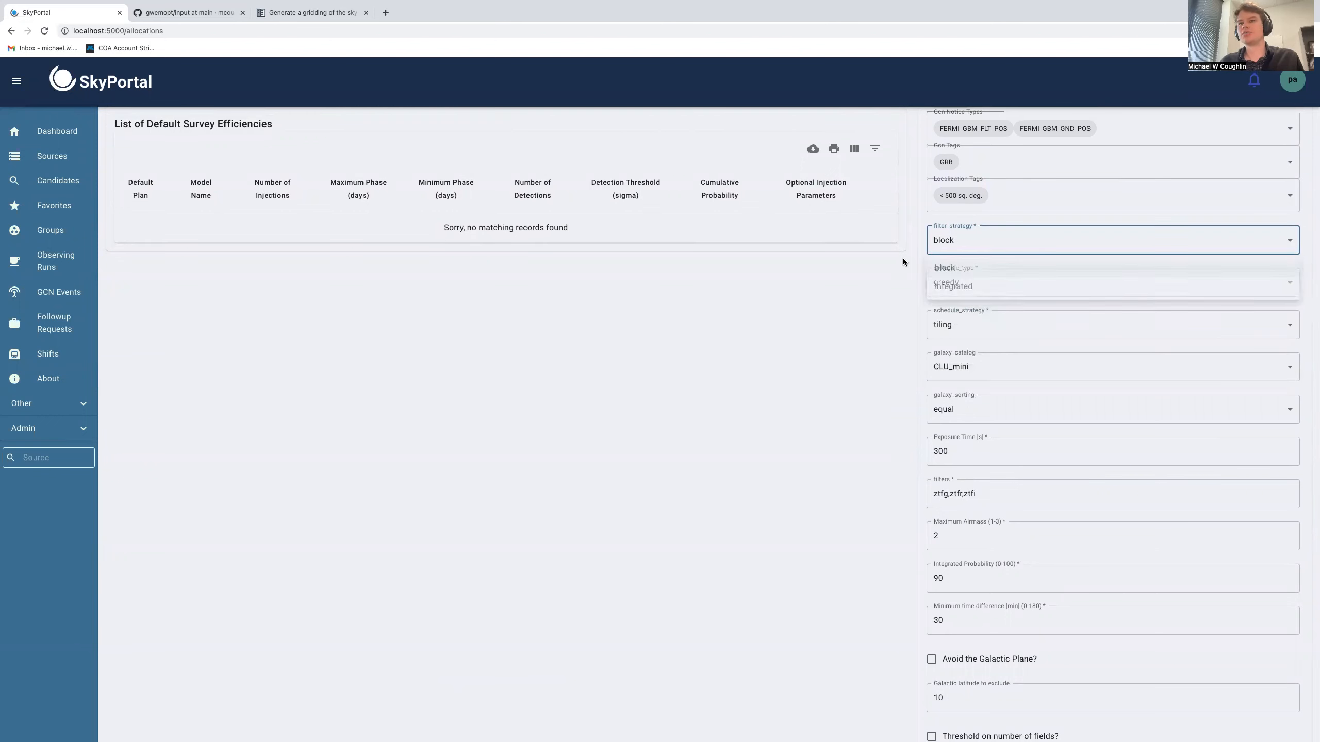
left_click(950, 239)
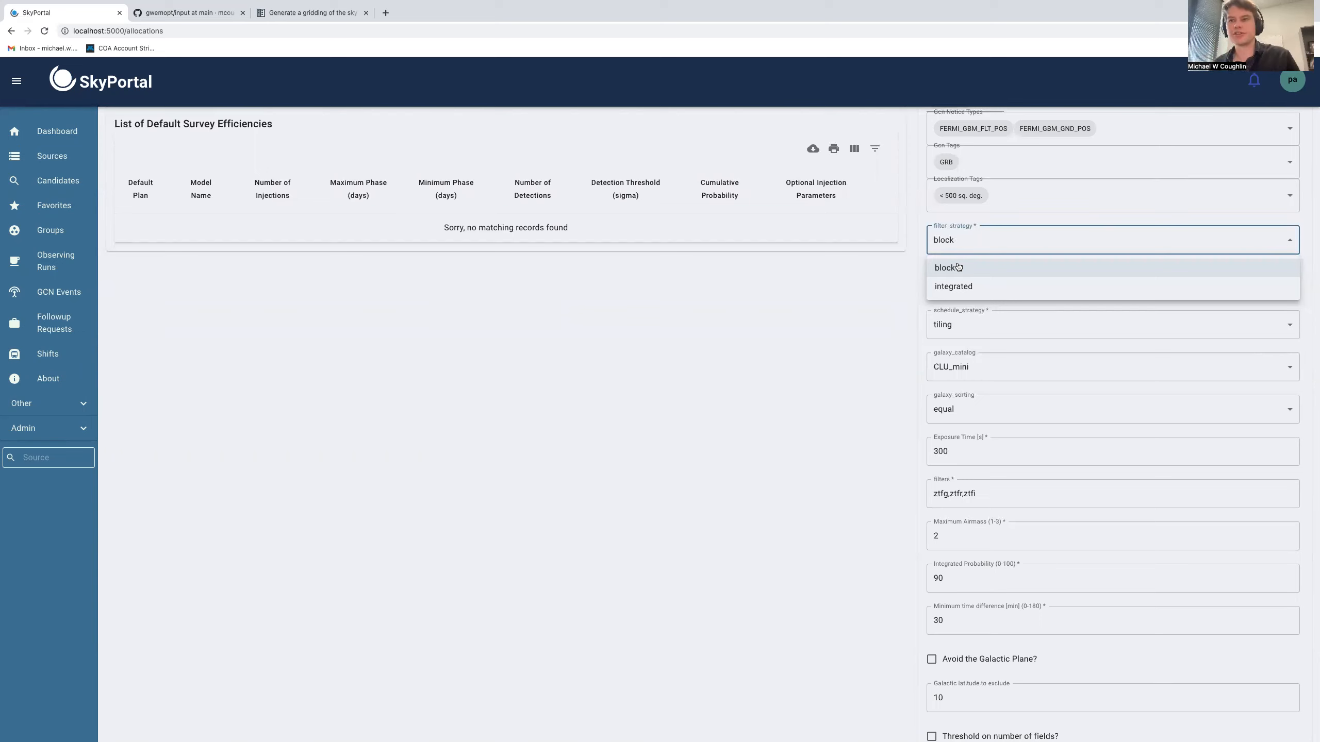
left_click(843, 343)
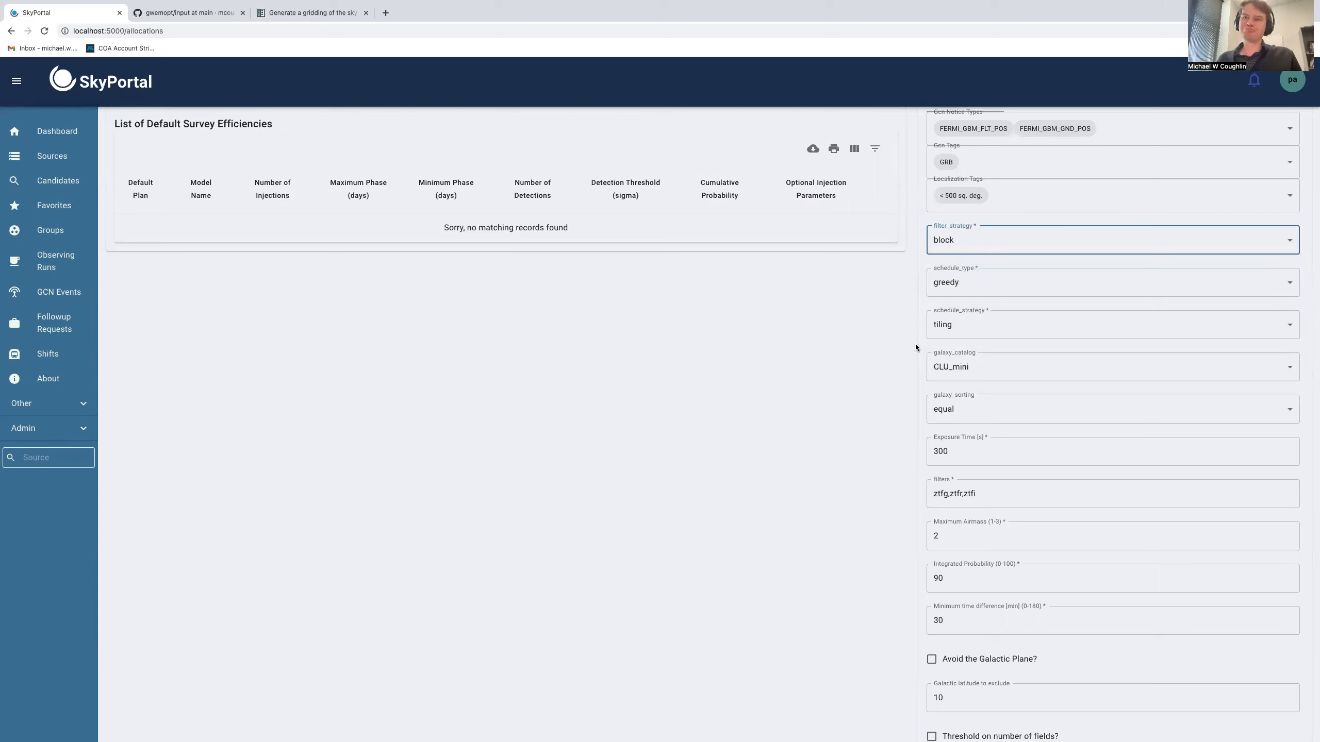
left_click(990, 283)
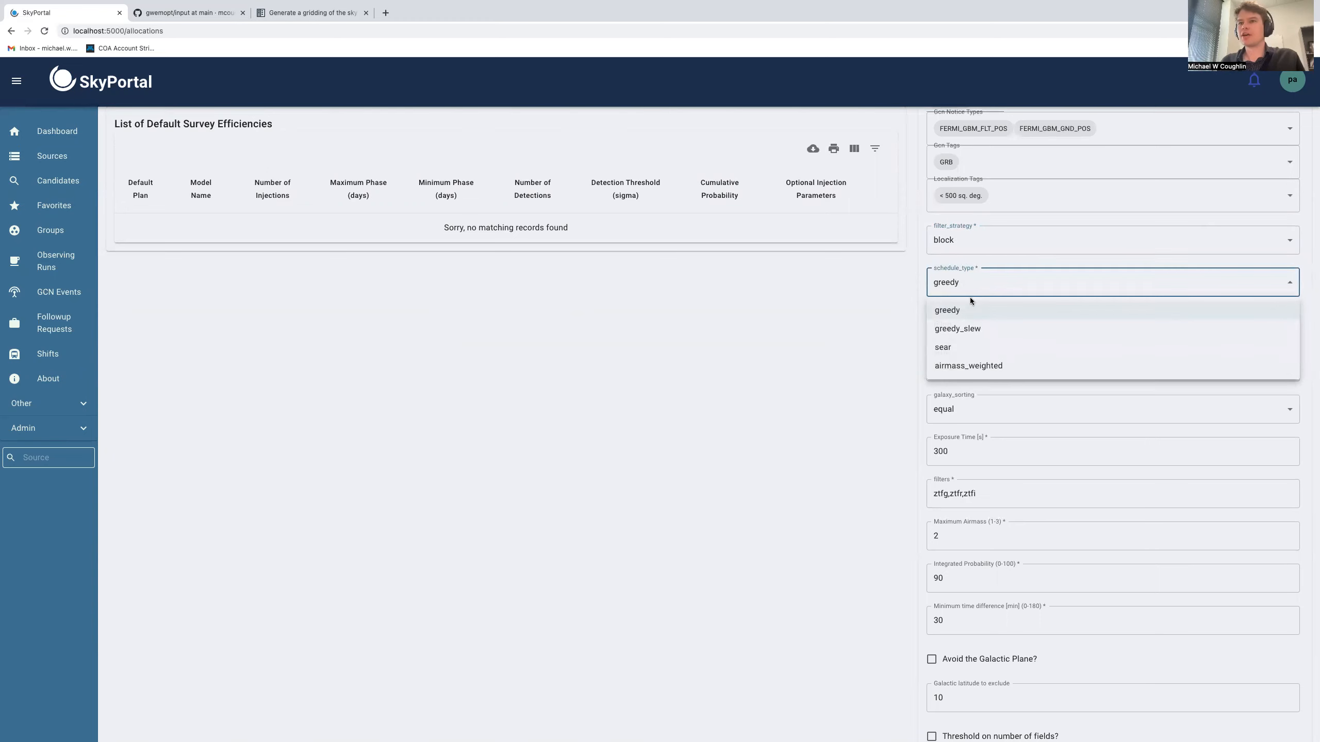
left_click(893, 315)
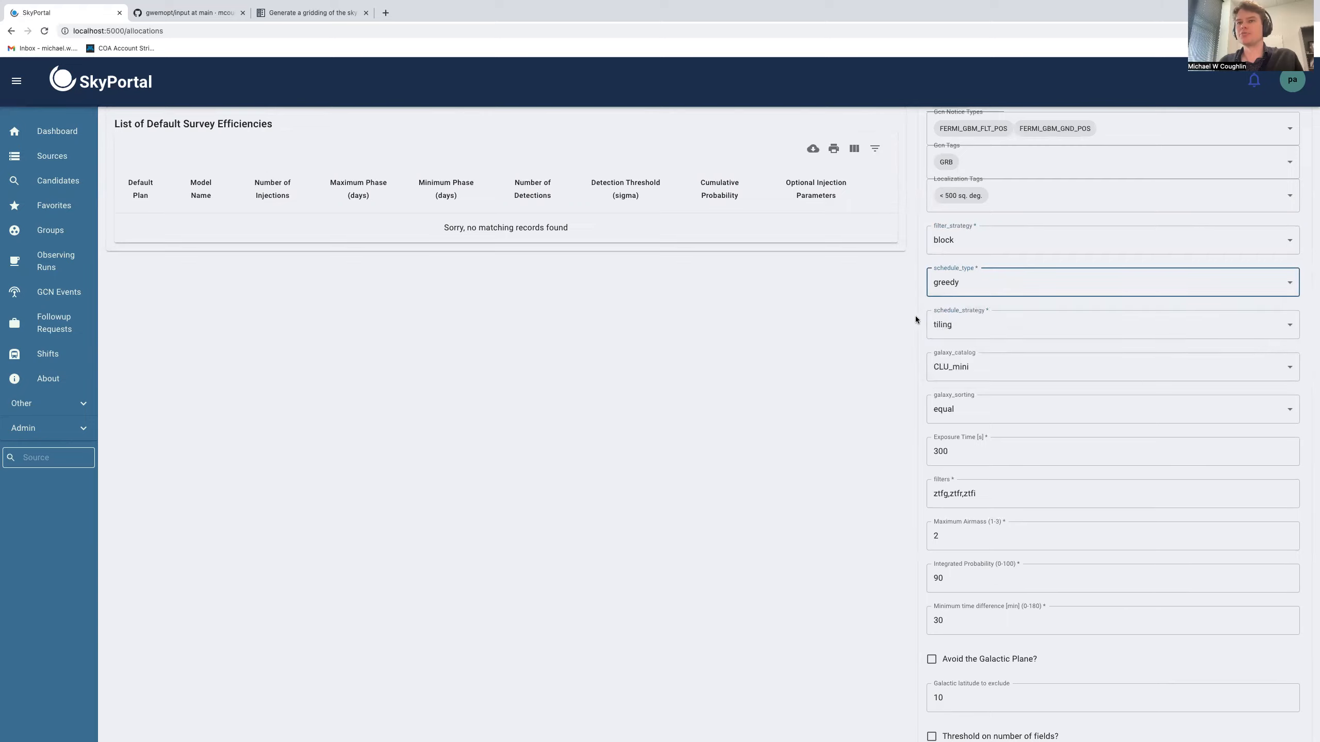
scroll(910, 320, "down", 2)
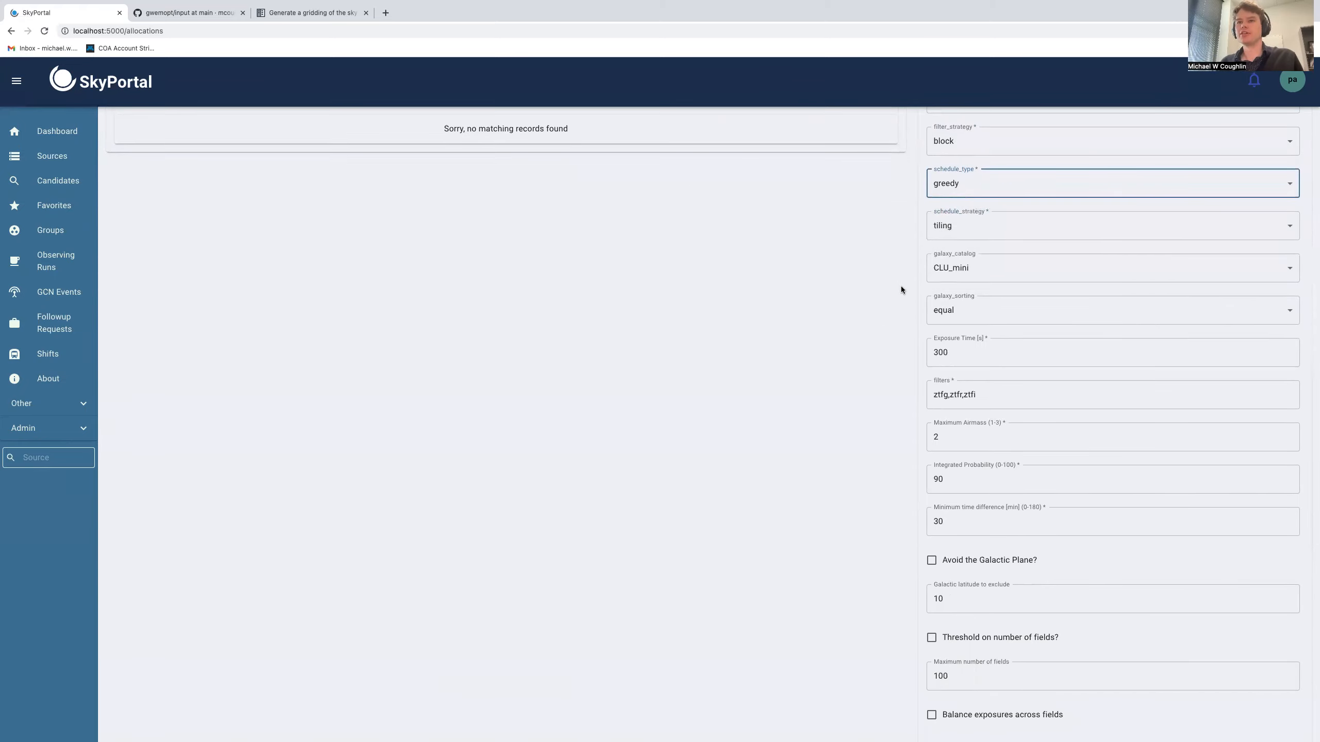
left_click(970, 234)
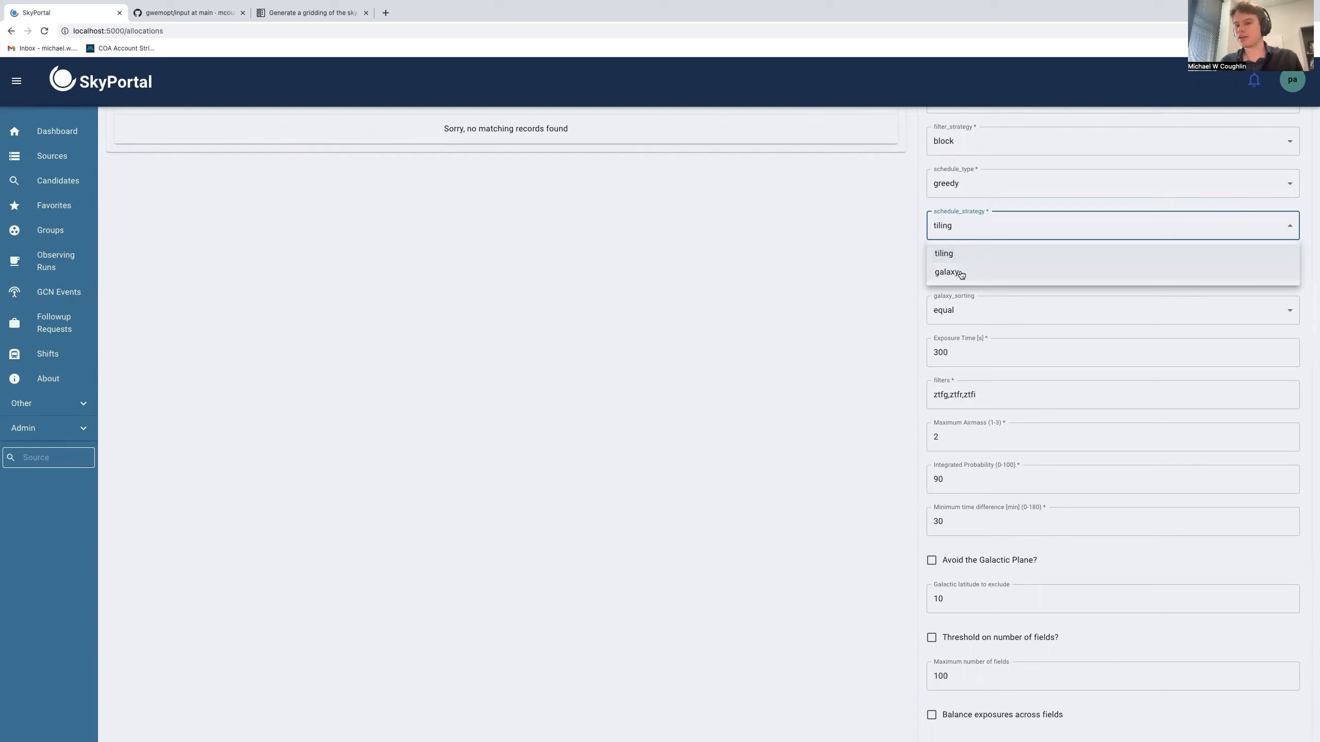
left_click(942, 251)
Enable Avoid the Galactic Plane and set the galactic latitude to exclude to 15
scroll(877, 270, "down", 3)
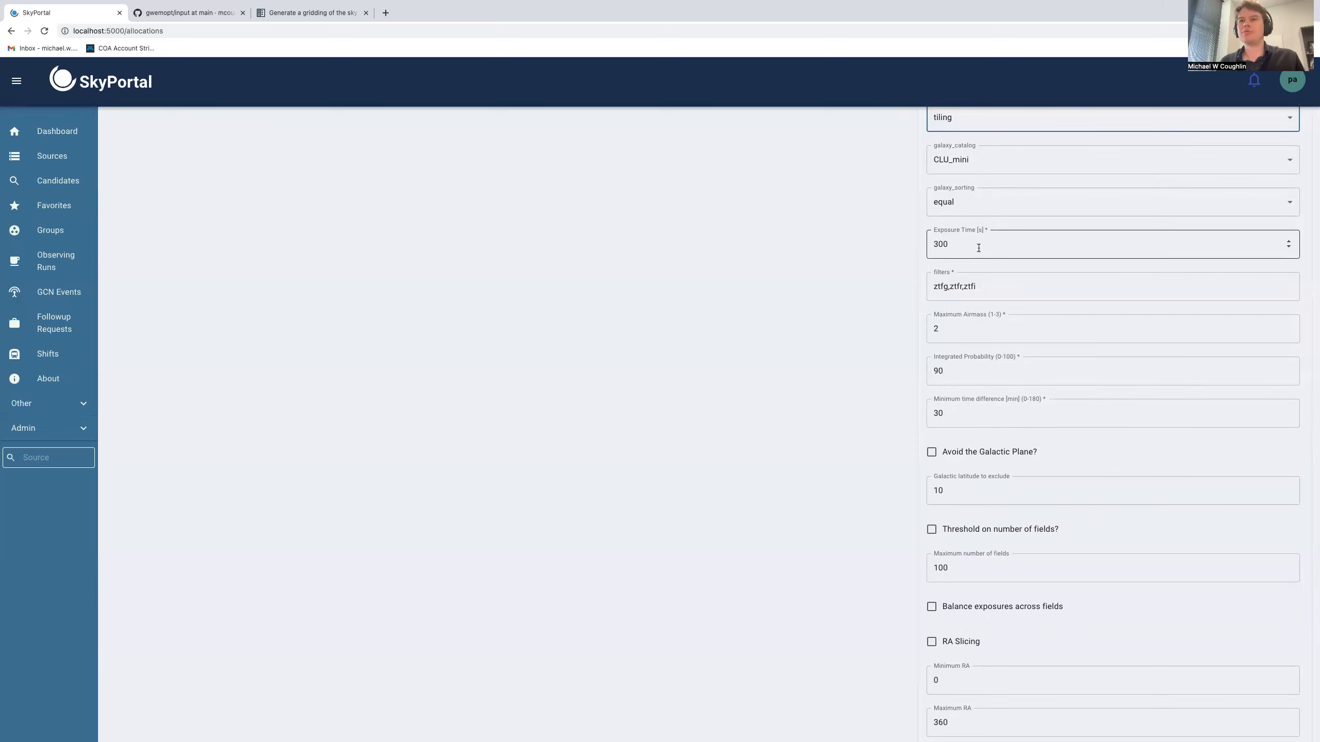
scroll(980, 284, "down", 2)
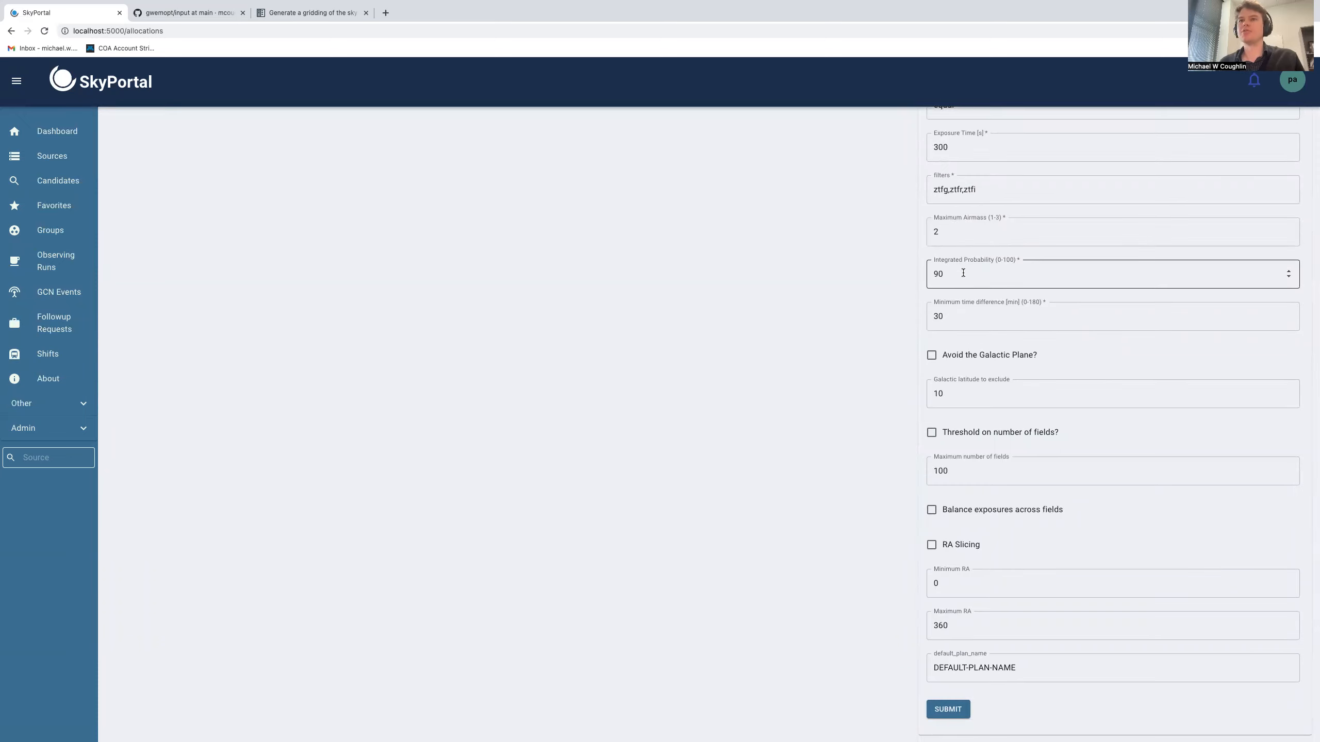
scroll(963, 272, "down", 2)
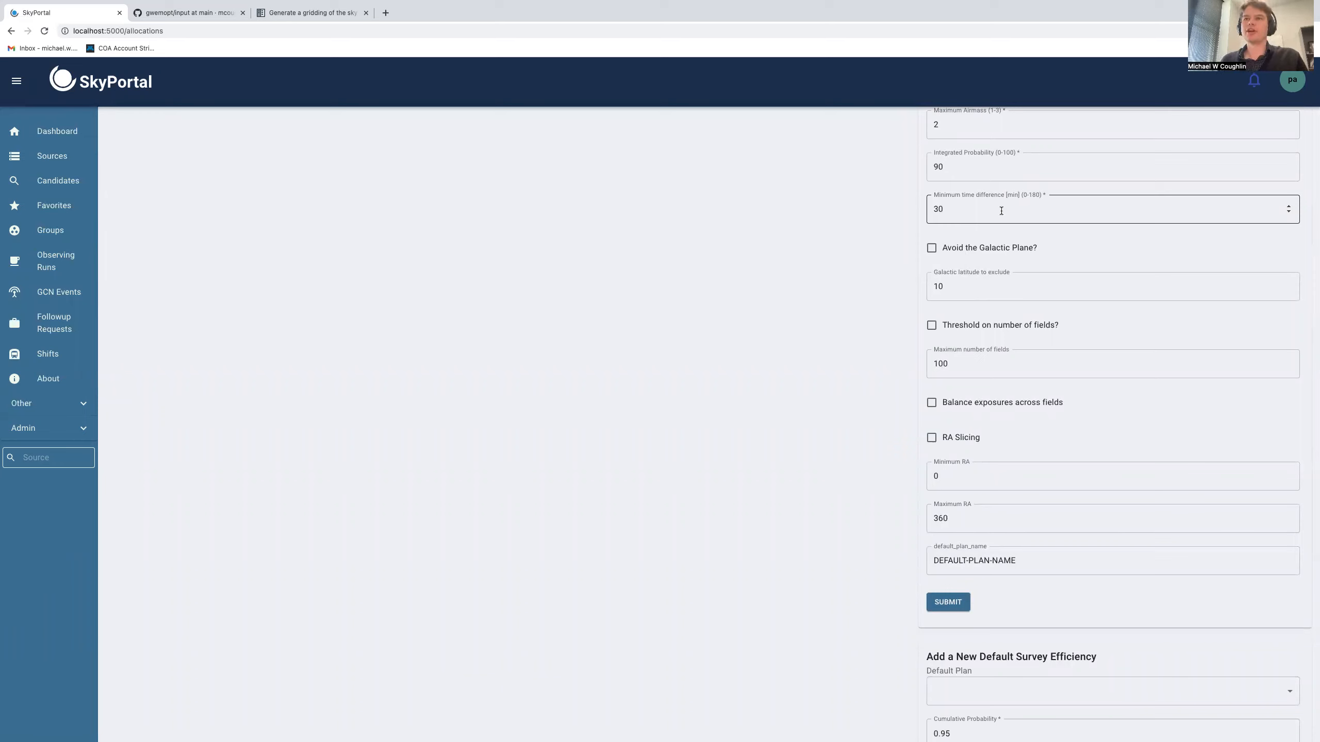
left_click(931, 249)
left_click(963, 286)
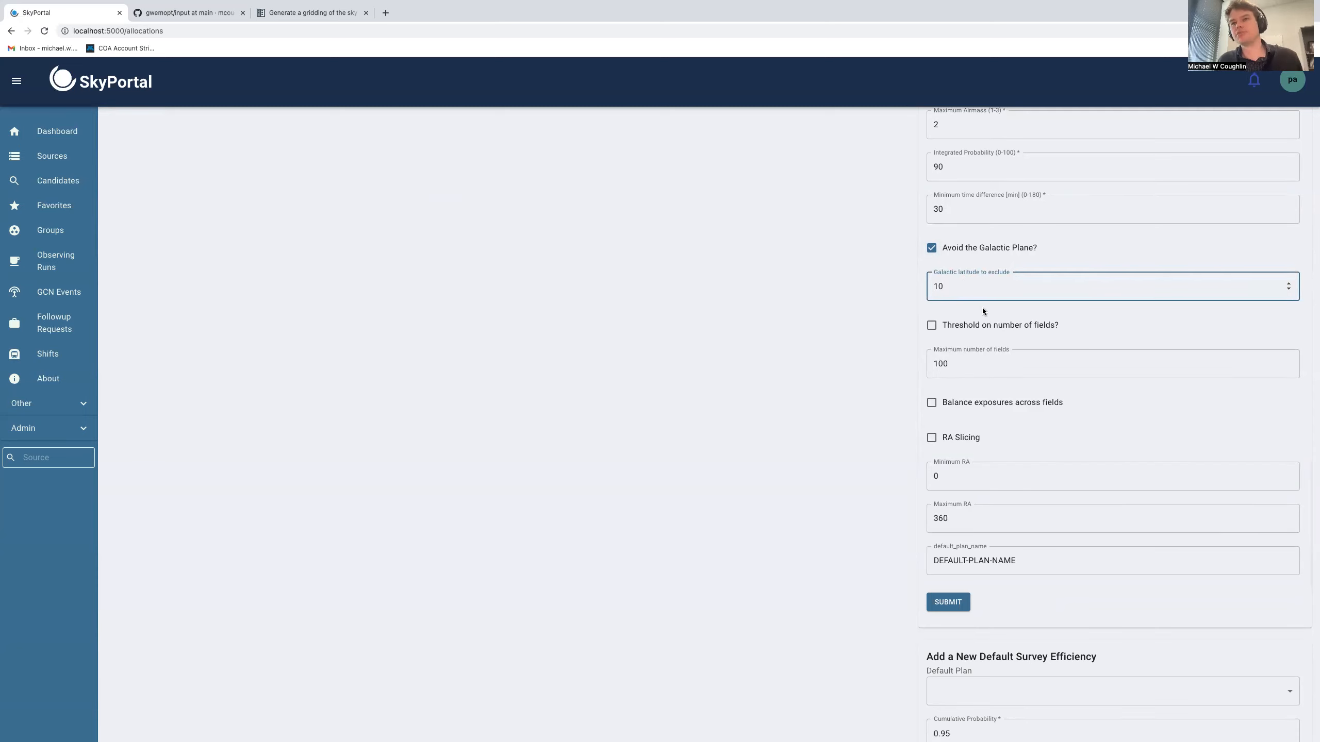
key("BackSpace")
type("5")
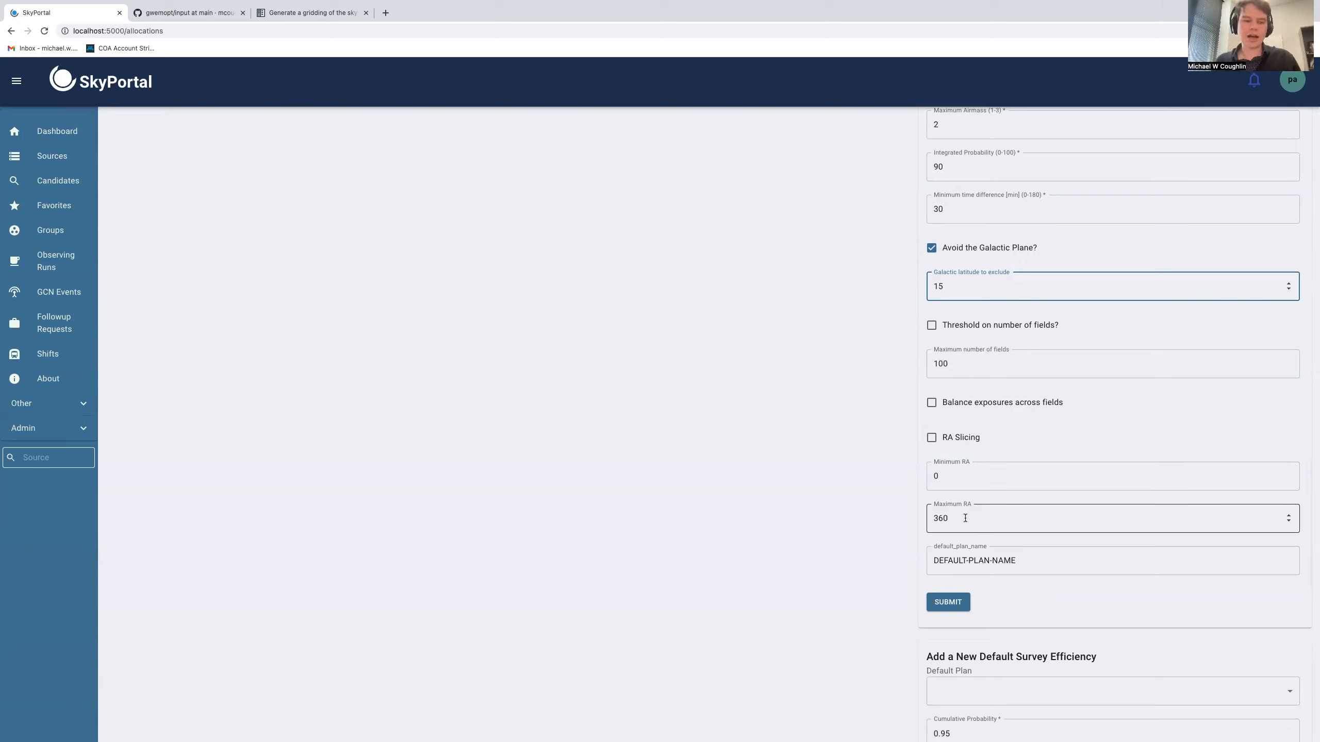
Rename the default plan as DEFAULT-PLAN-ZTF2 and submit the new default observation plan
left_click(1035, 560)
key("BackSpace")
key("BackSpace")
key("BackSpace")
key("BackSpace")
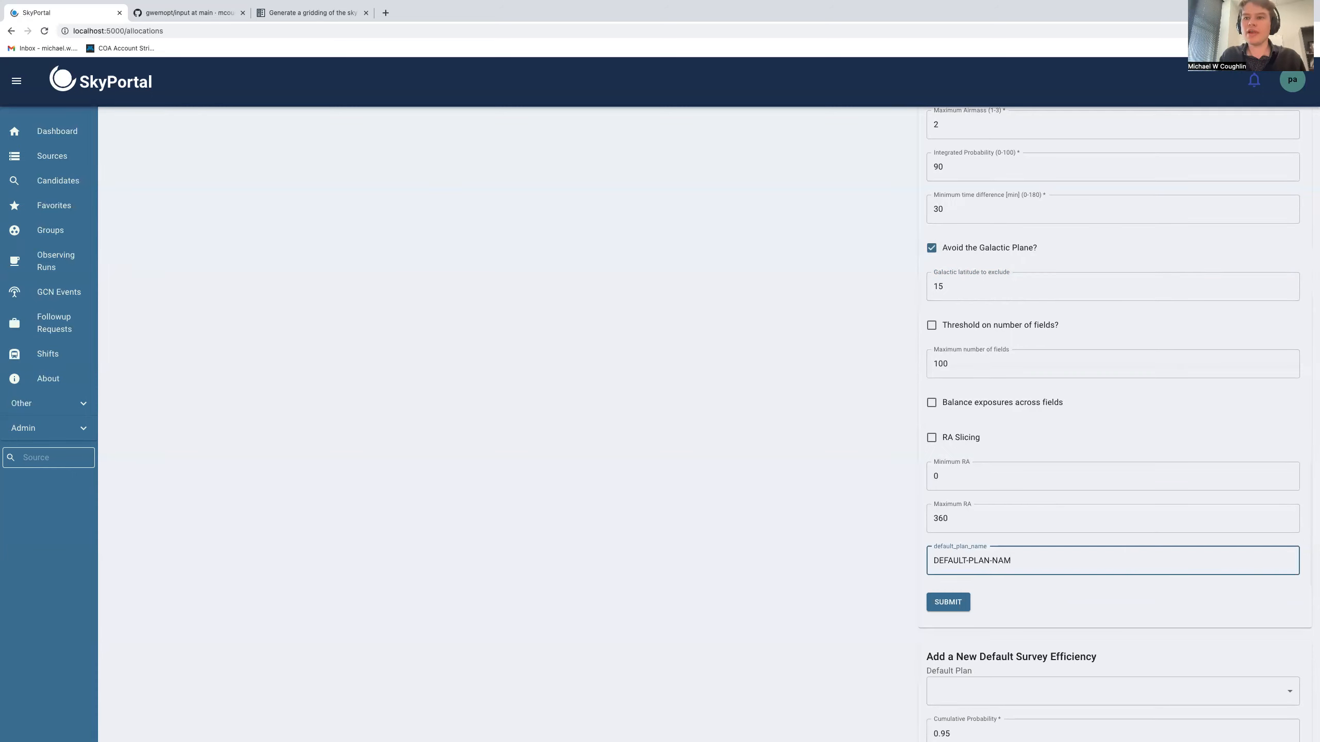
type("ZTF2")
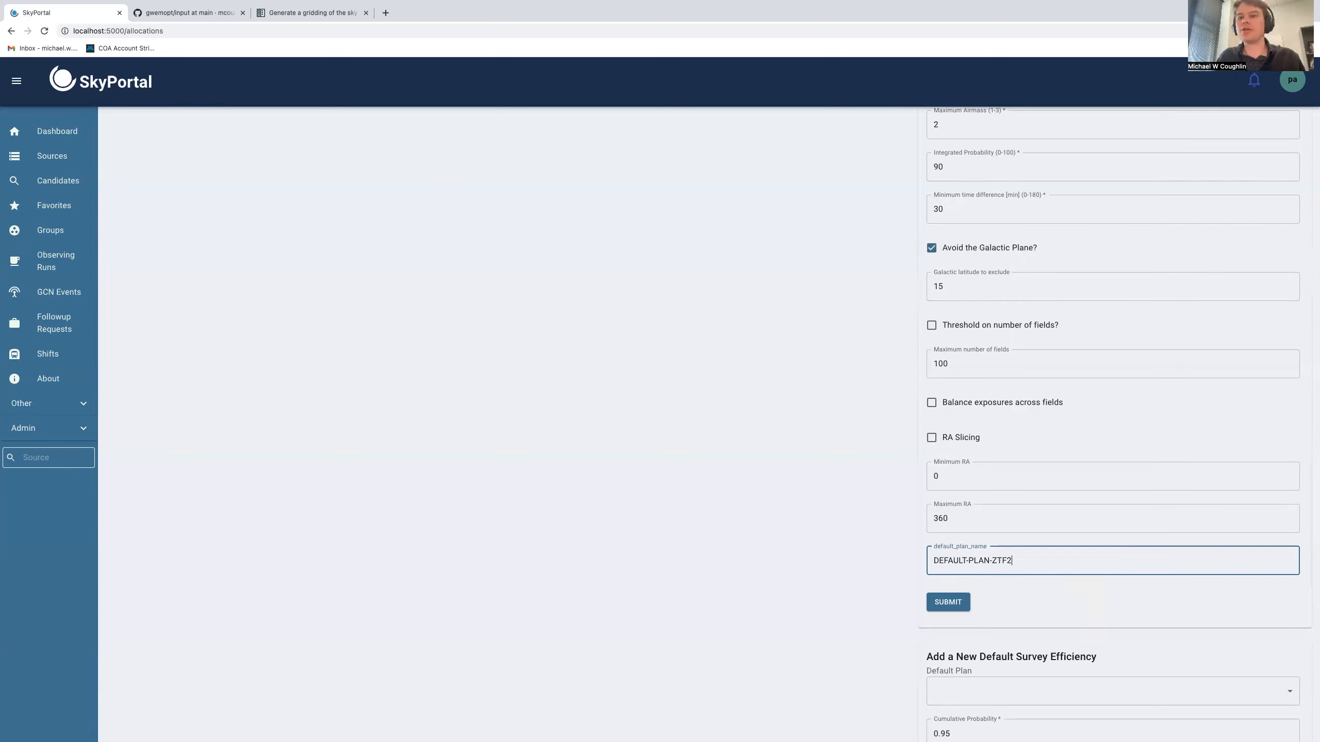
left_click(956, 601)
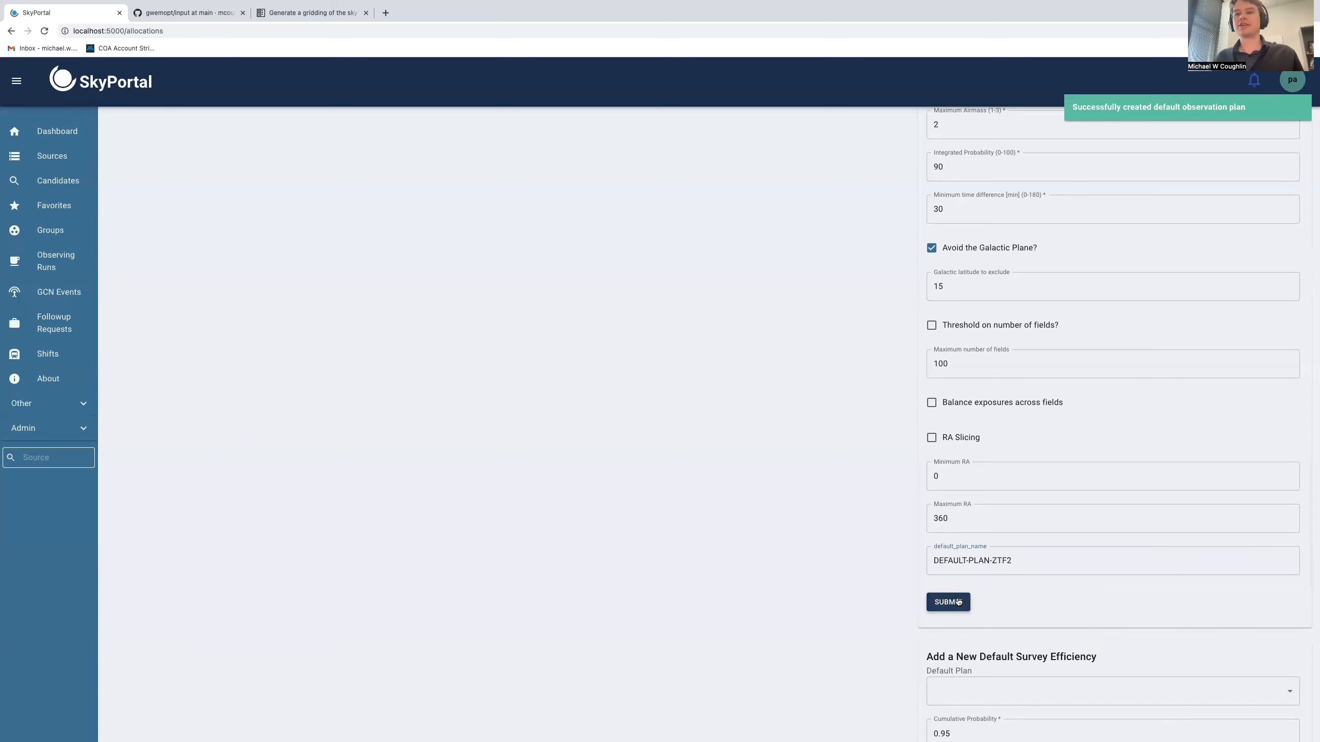
Review the new ZTF2 entry in the list of default observation plans
scroll(722, 438, "up", 1)
scroll(722, 438, "up", 15)
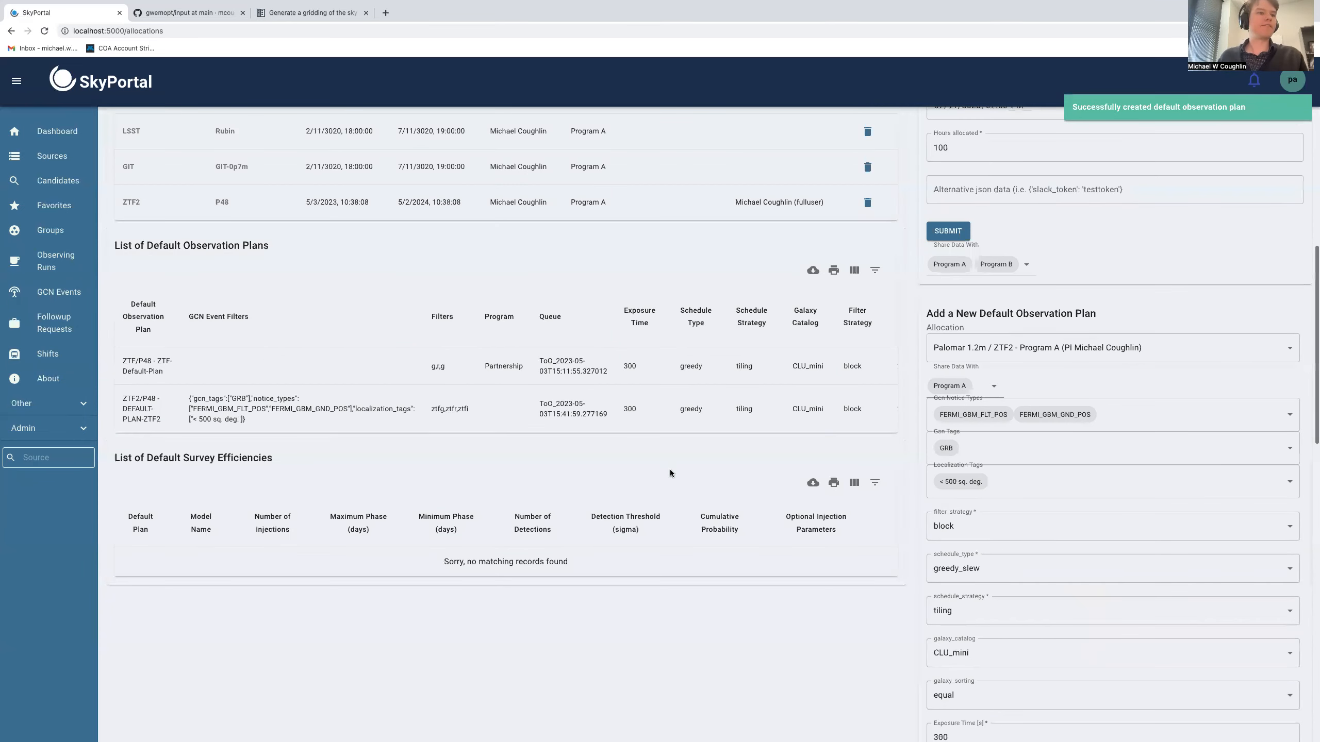
scroll(410, 414, "right", 5)
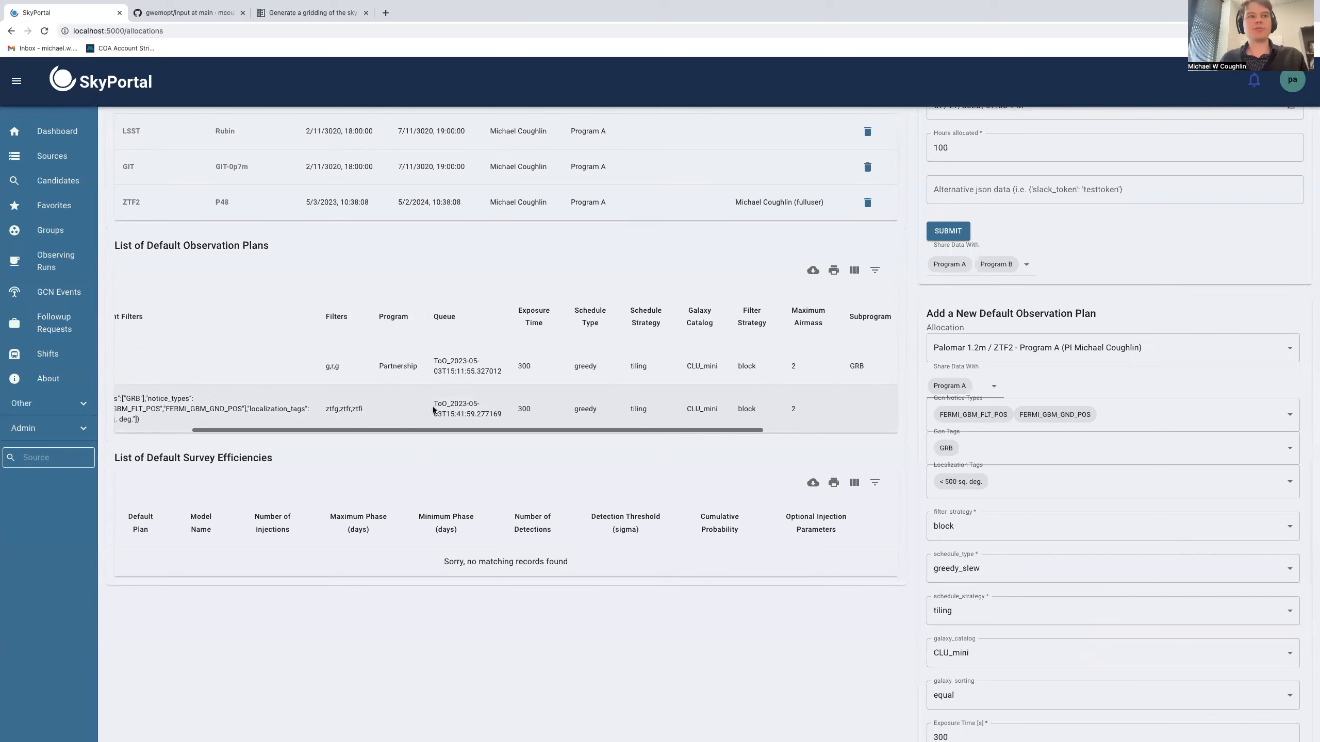
scroll(433, 409, "left", 5)
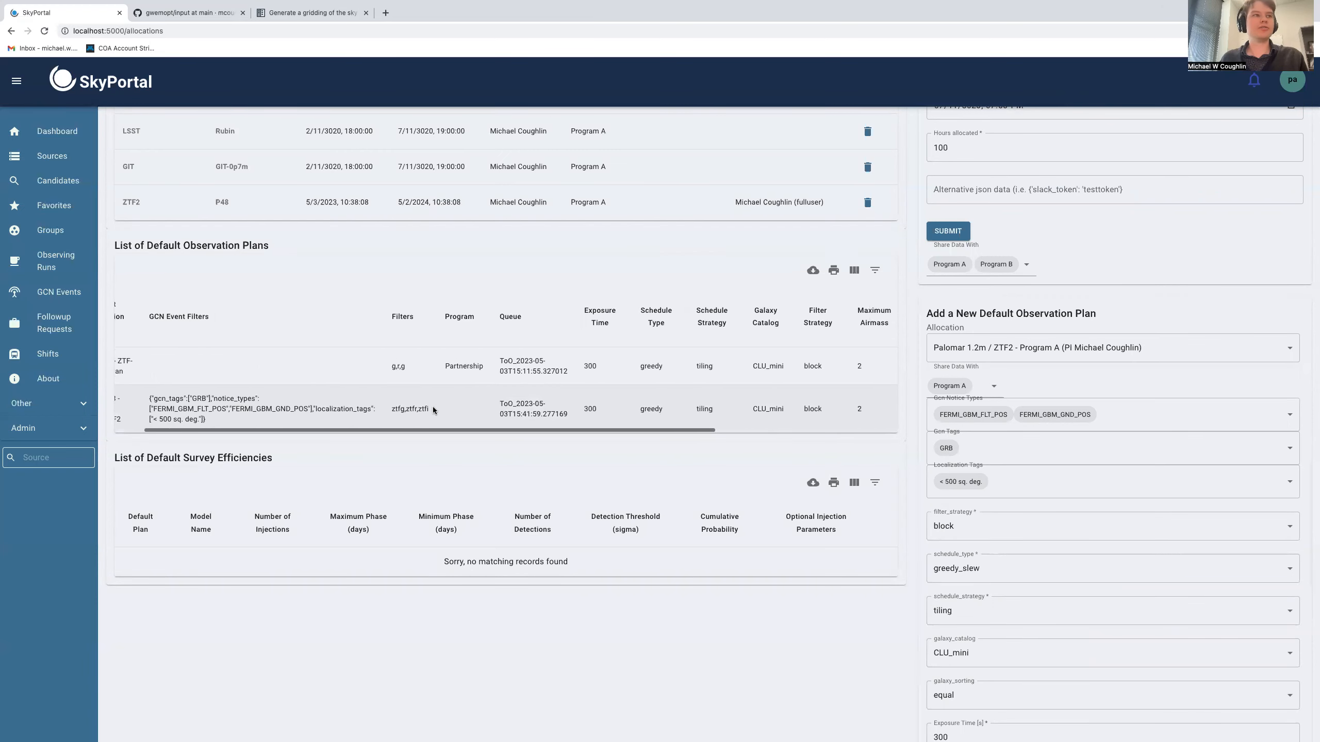
scroll(433, 407, "left", 2)
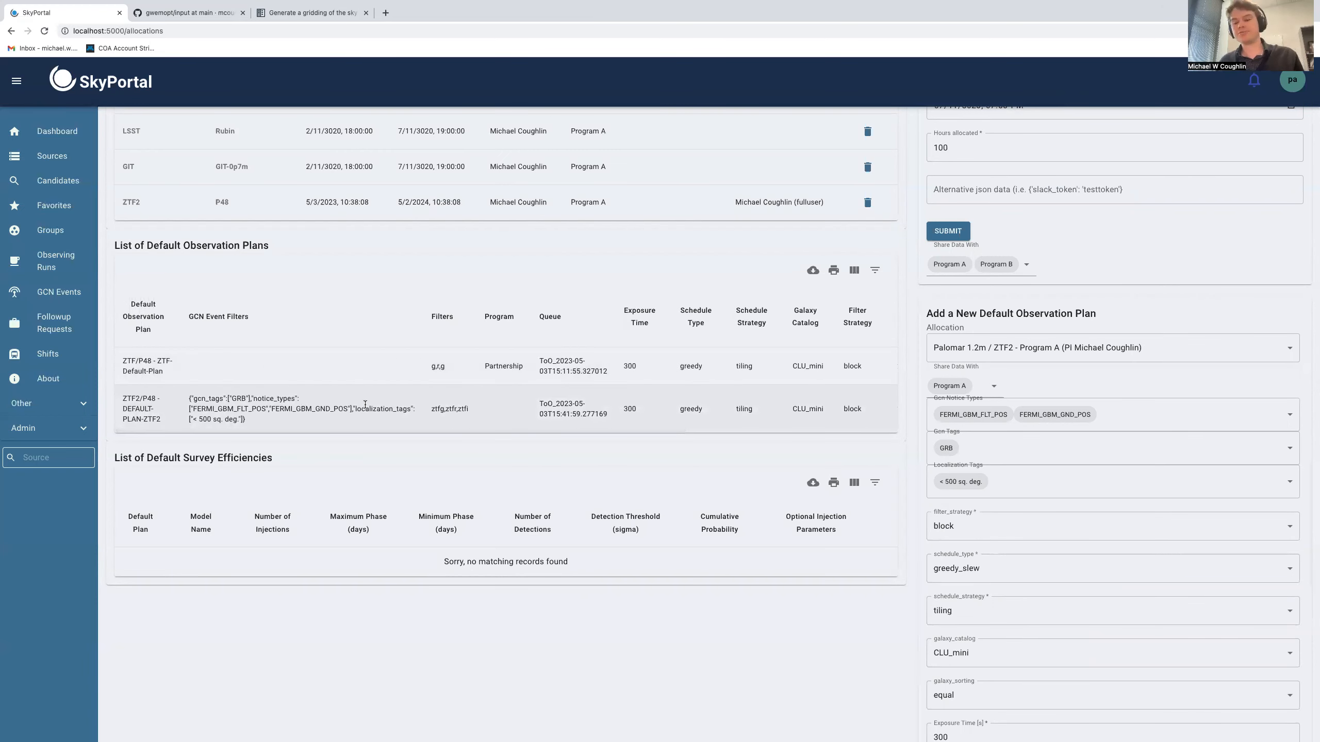